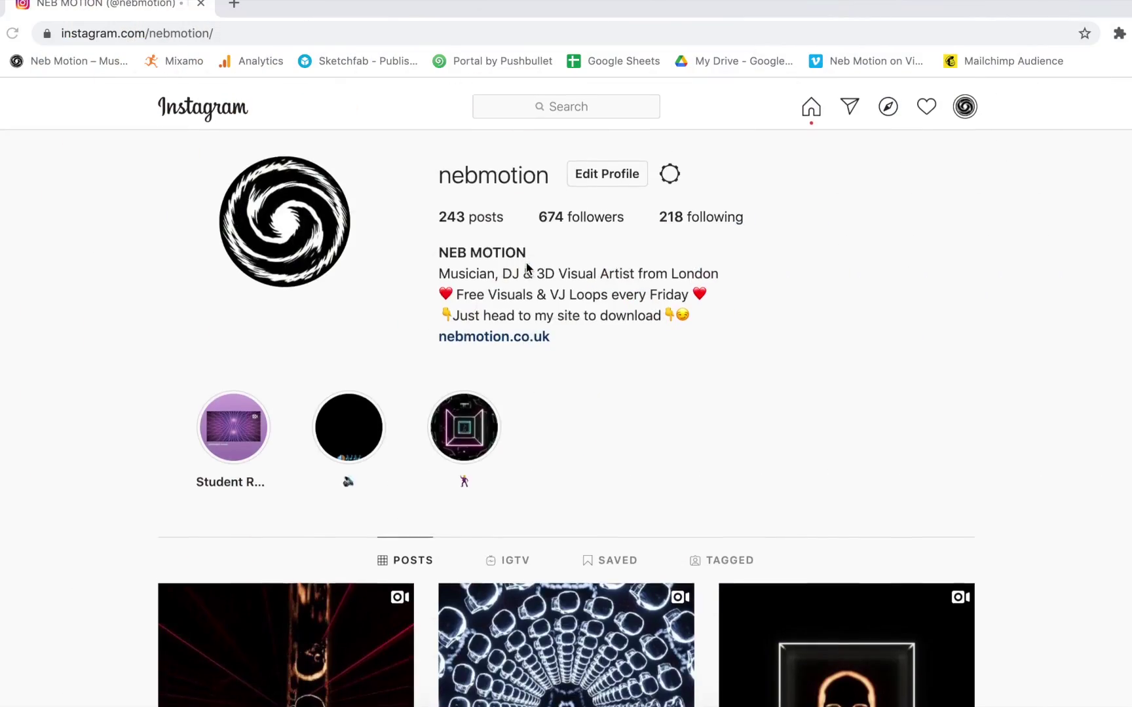
# Browse through the visuals posted on the Neb Motion Instagram profile and return to its header
pyautogui.scroll(-12, 526, 265)
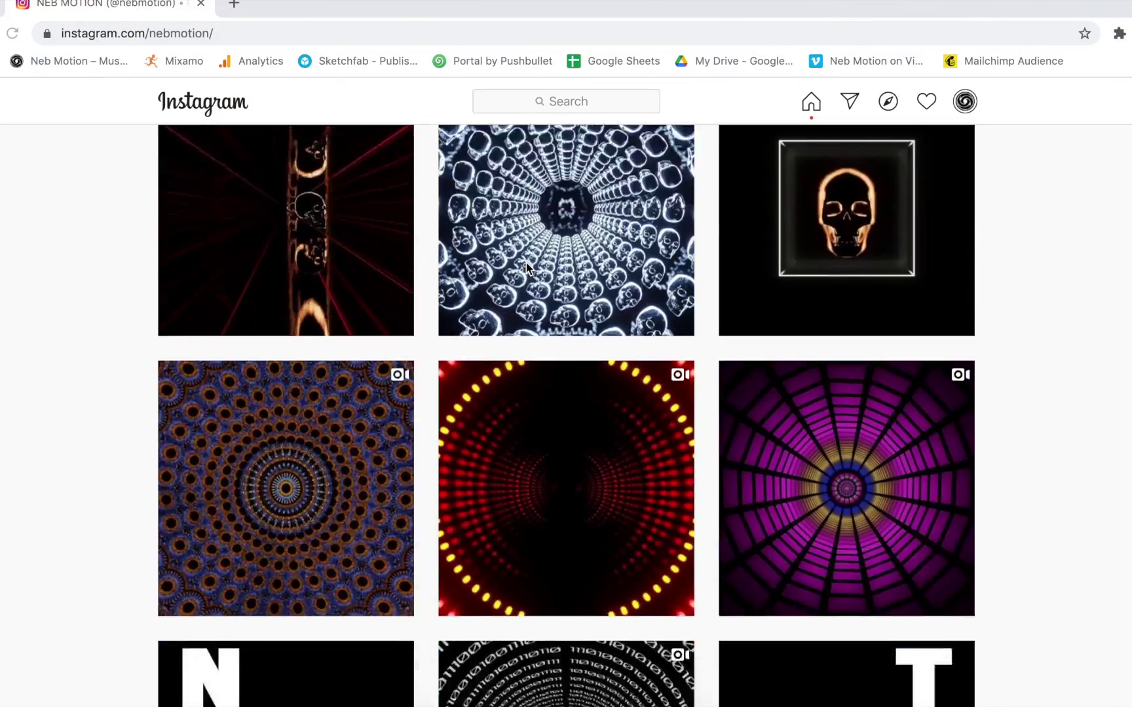
pyautogui.scroll(-10, 526, 263)
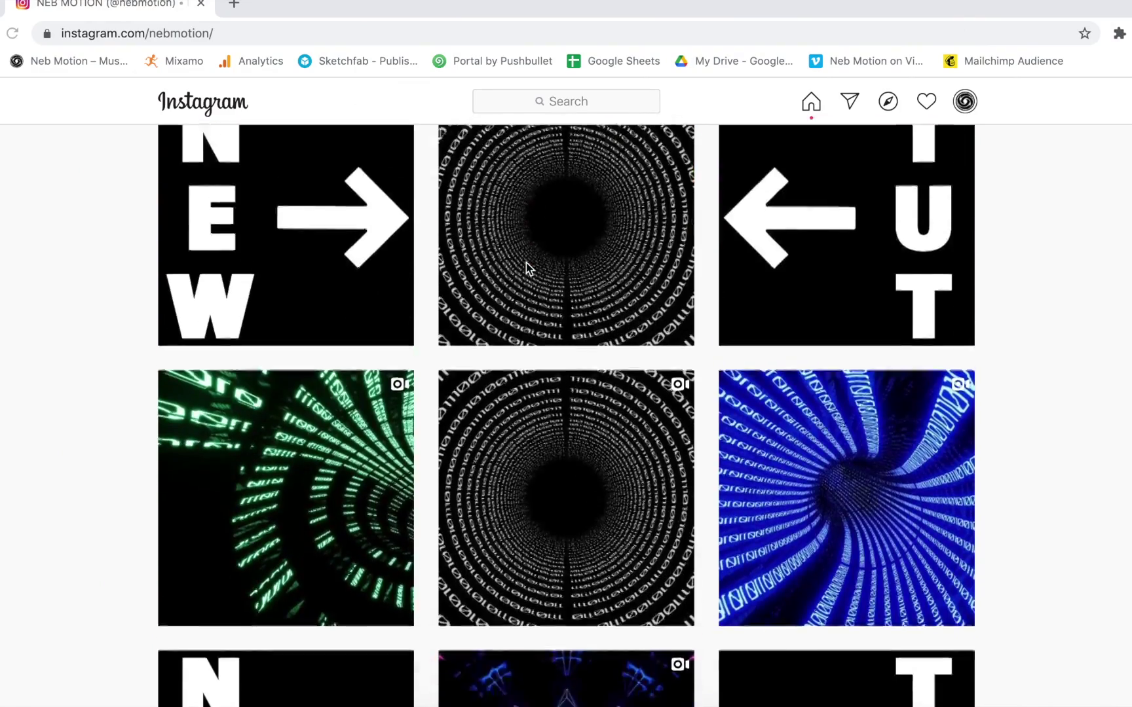
pyautogui.scroll(-10, 528, 266)
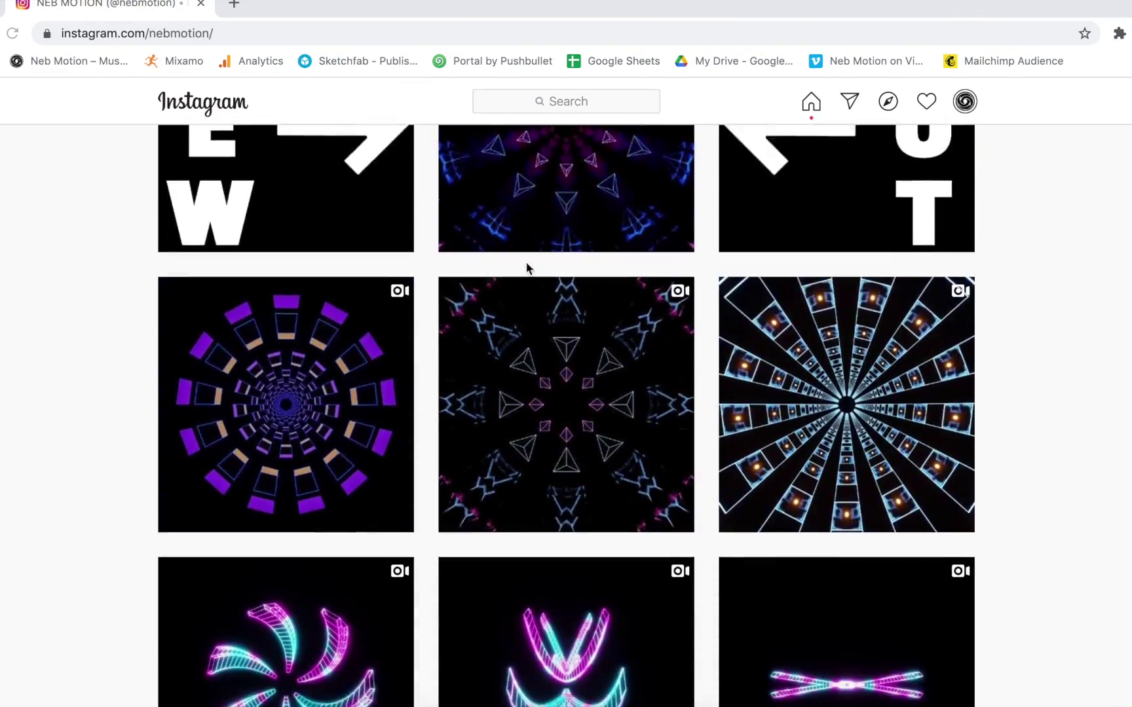
pyautogui.scroll(-10, 526, 263)
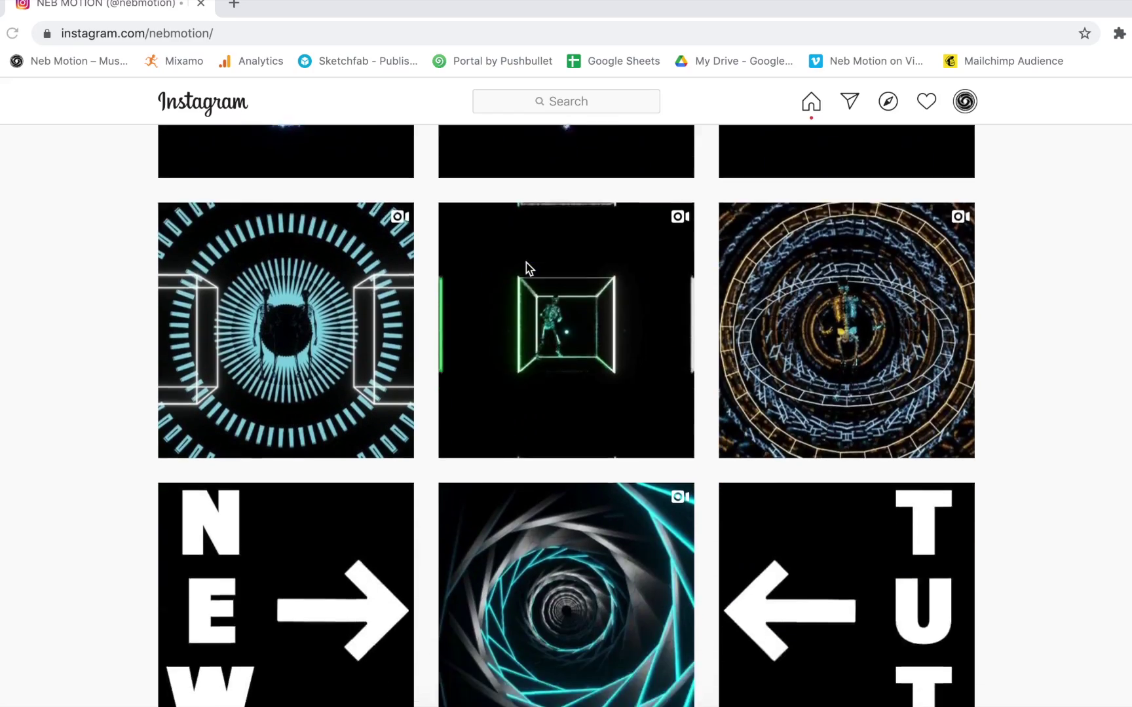
pyautogui.scroll(20, 526, 263)
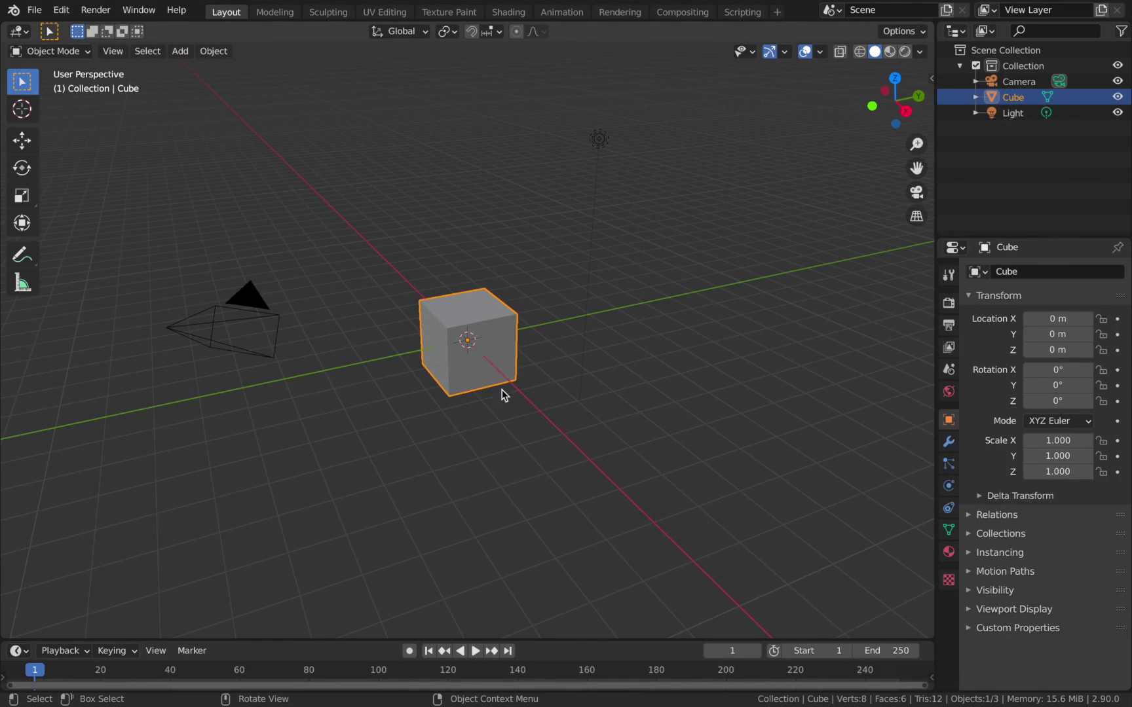
# Switch to Blender, delete the default cube and add a UV sphere at the world origin
pyautogui.press('x')
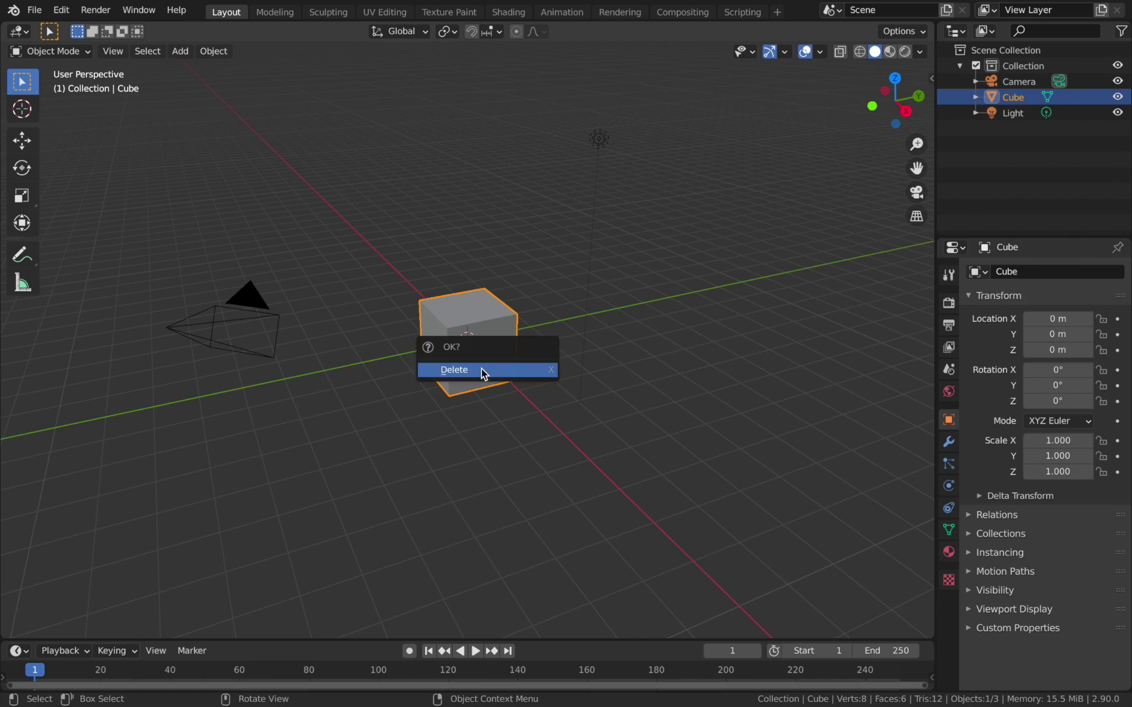
pyautogui.click(483, 372)
pyautogui.hotkey('shift', 'a')
pyautogui.moveTo(465, 320)
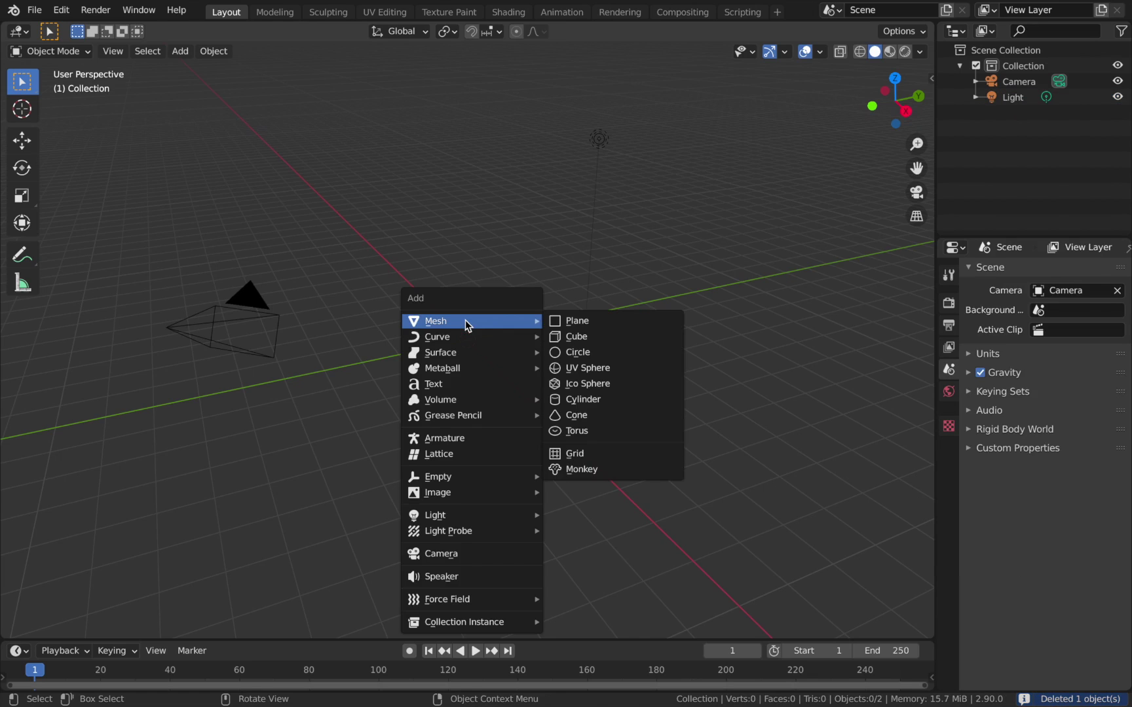
pyautogui.click(592, 373)
pyautogui.moveTo(591, 374); pyautogui.dragTo(393, 296, button='middle')
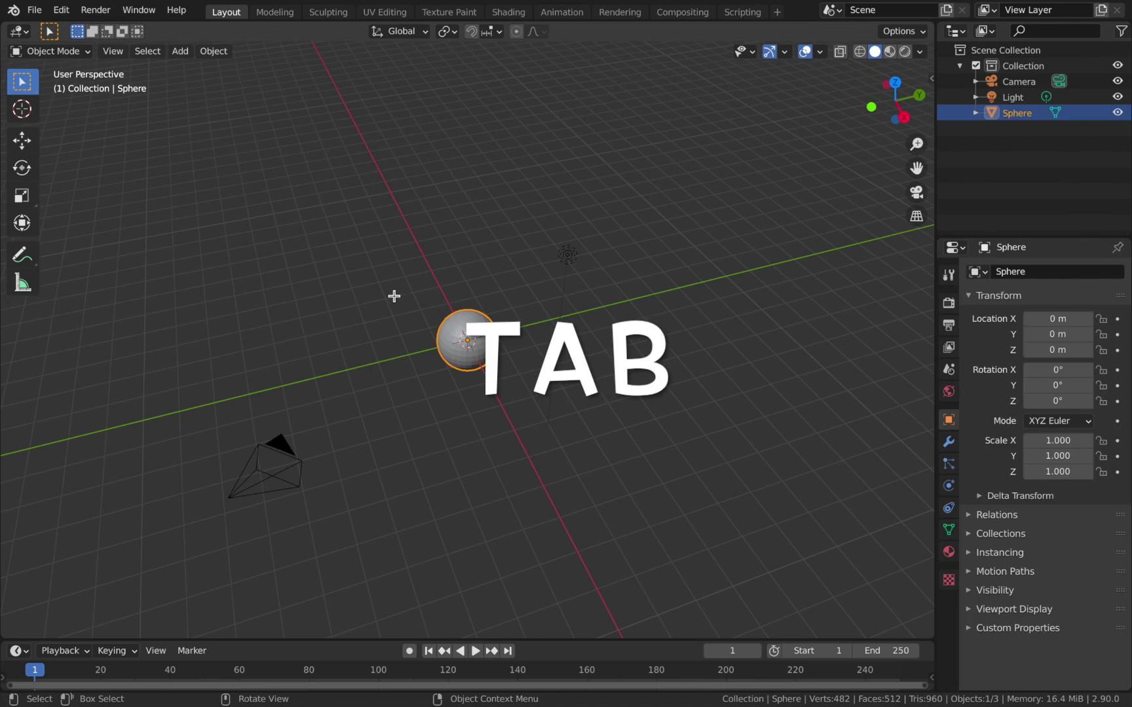
# Split all of the sphere's edges with Edge Split in Edit Mode and return to Object Mode
pyautogui.press('Tab')
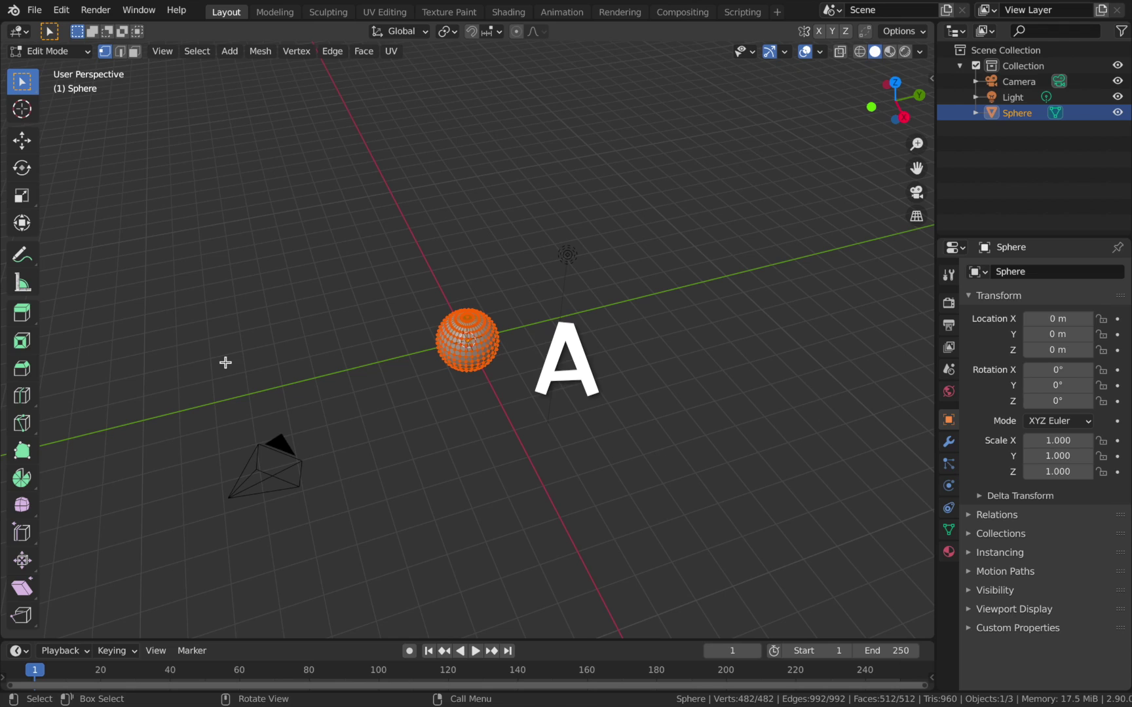
pyautogui.press('F3')
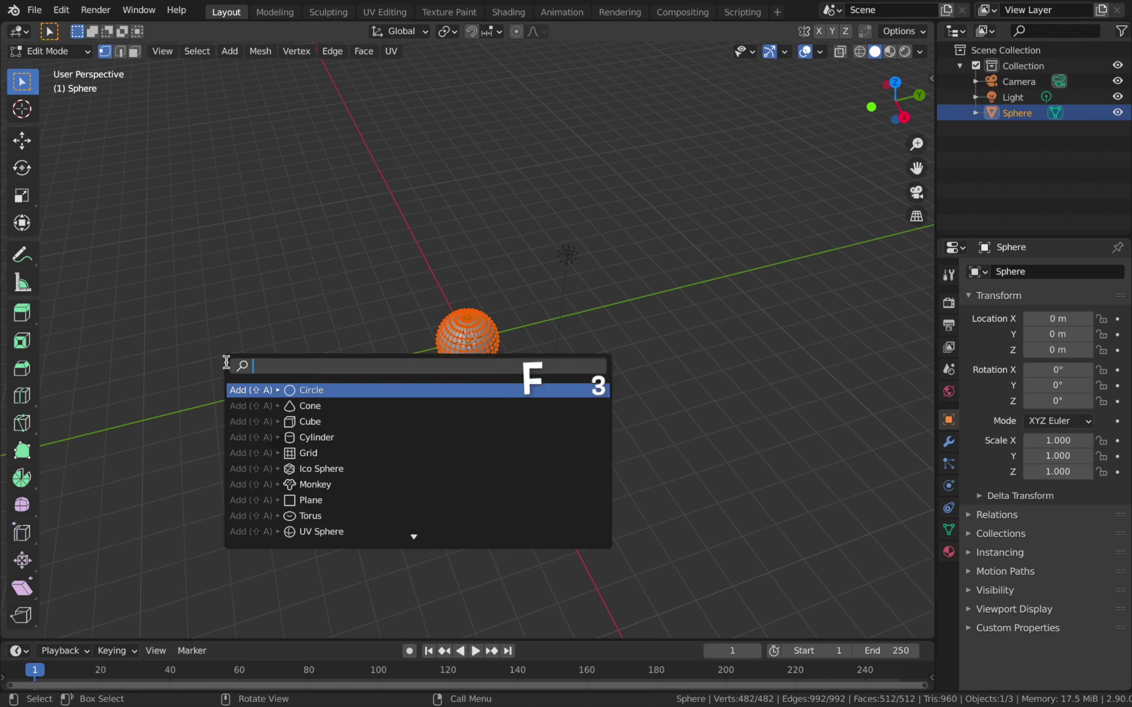
pyautogui.write('edge')
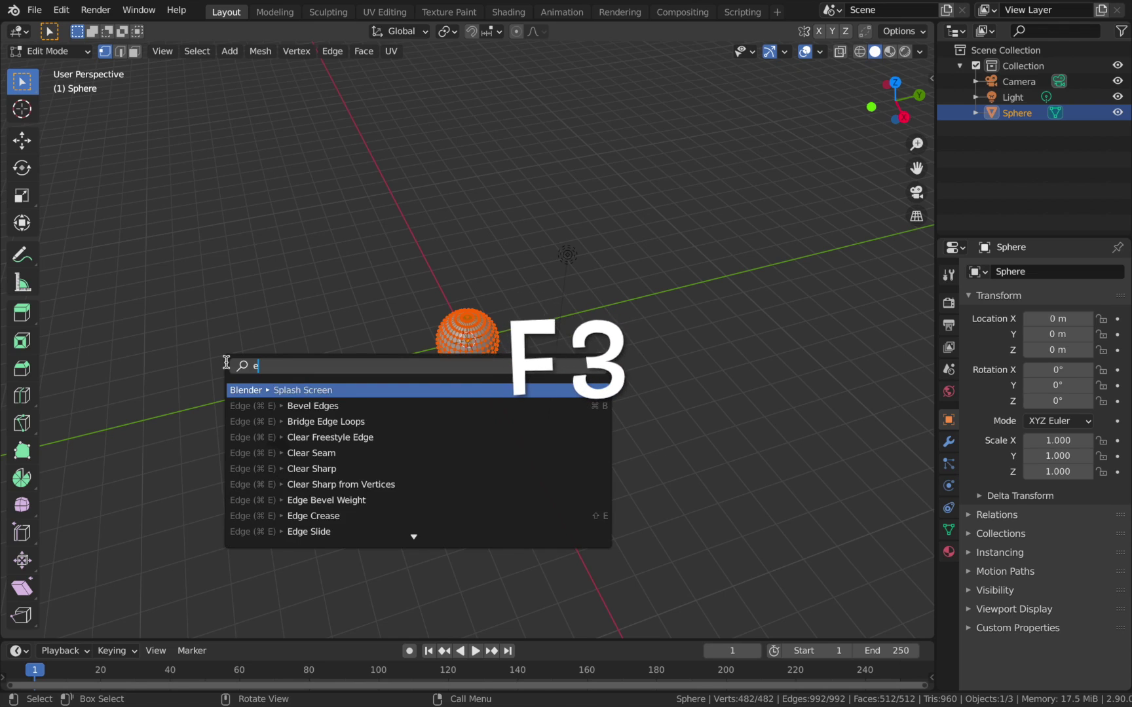
pyautogui.click(306, 401)
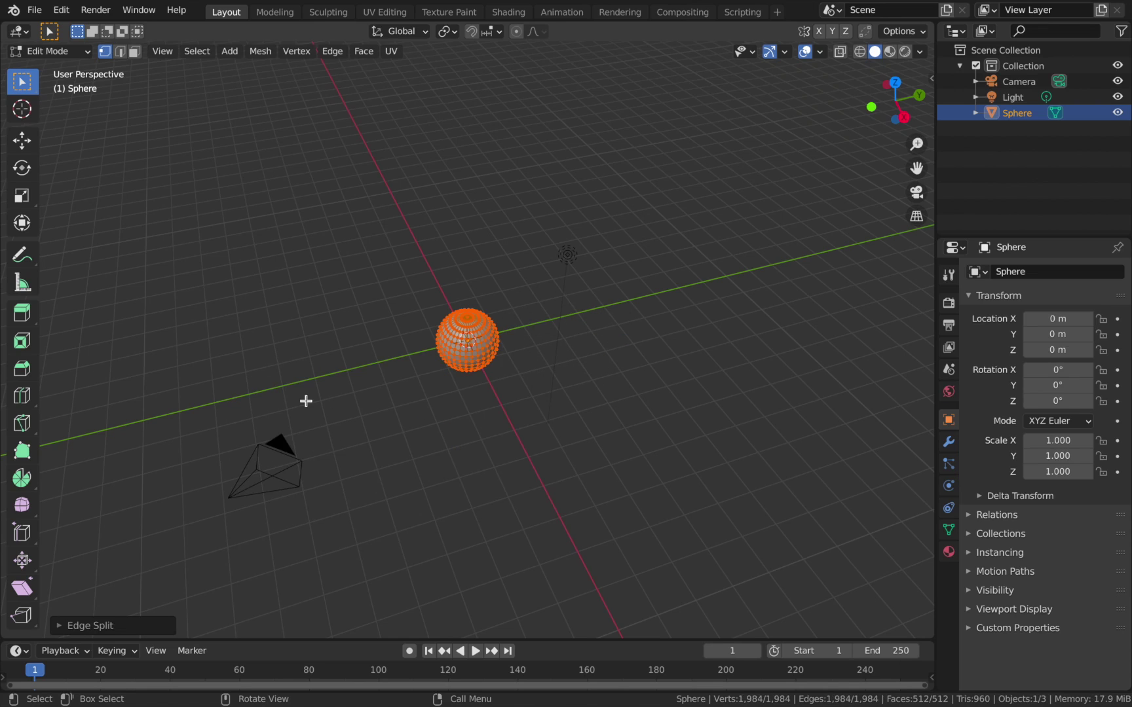
pyautogui.press('Tab')
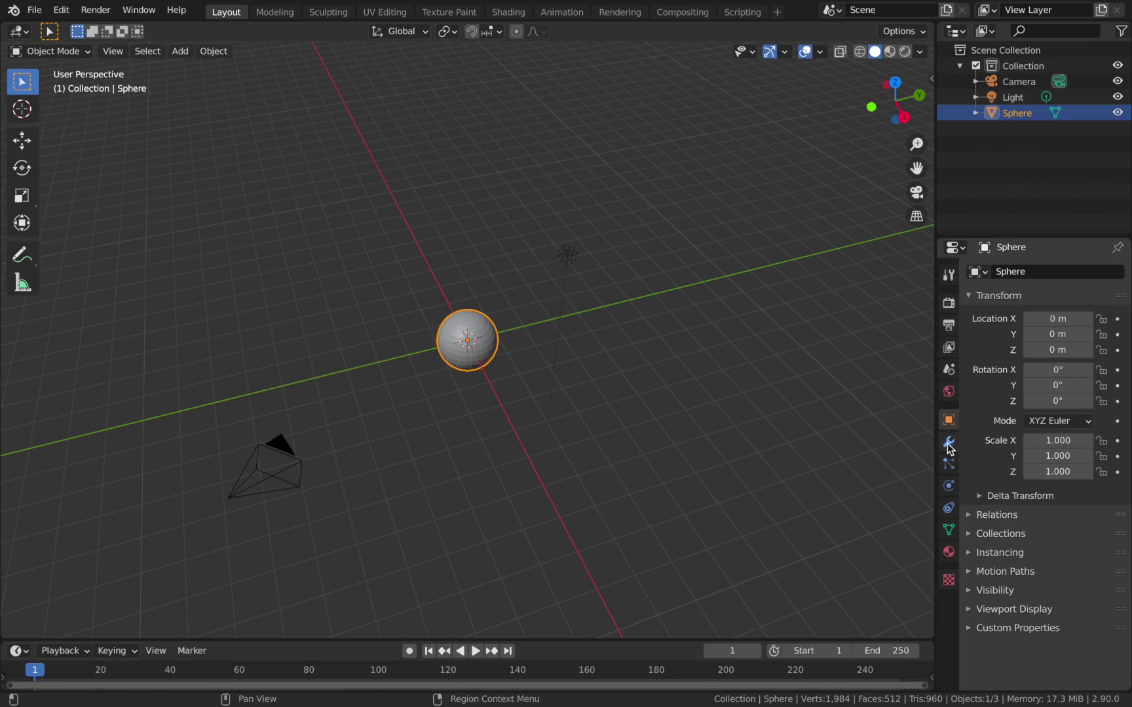
# Add a Smooth modifier to the sphere with its default 0.500 factor and deselect the sphere
pyautogui.click(949, 444)
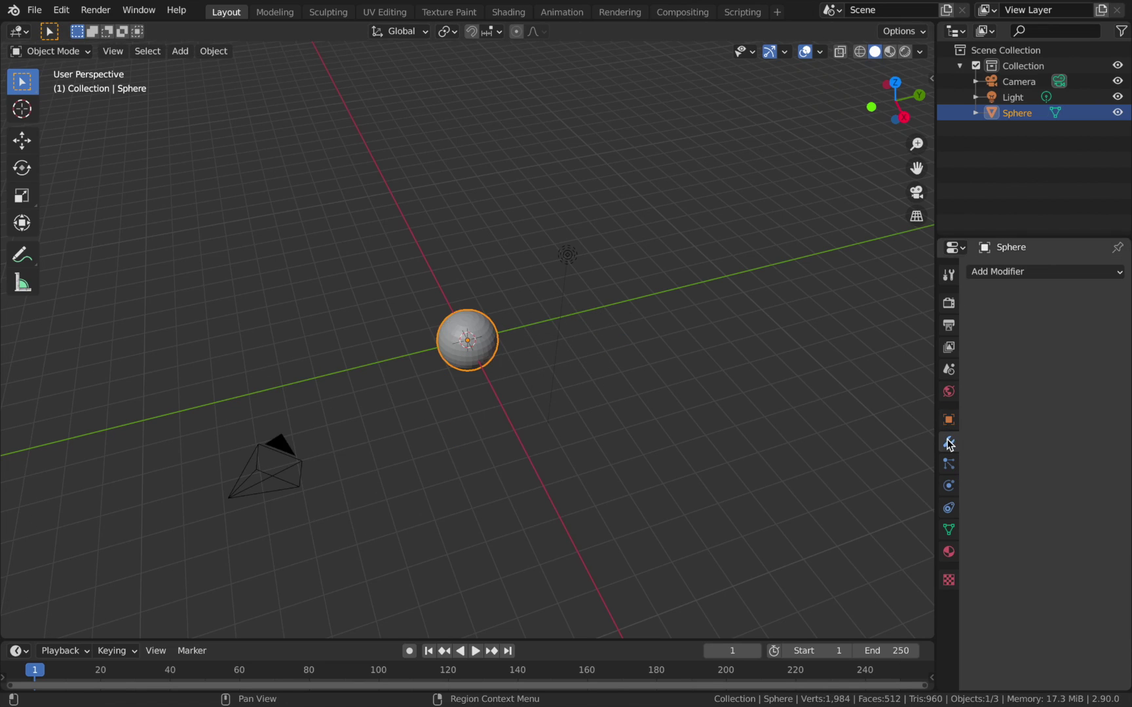
pyautogui.click(1007, 275)
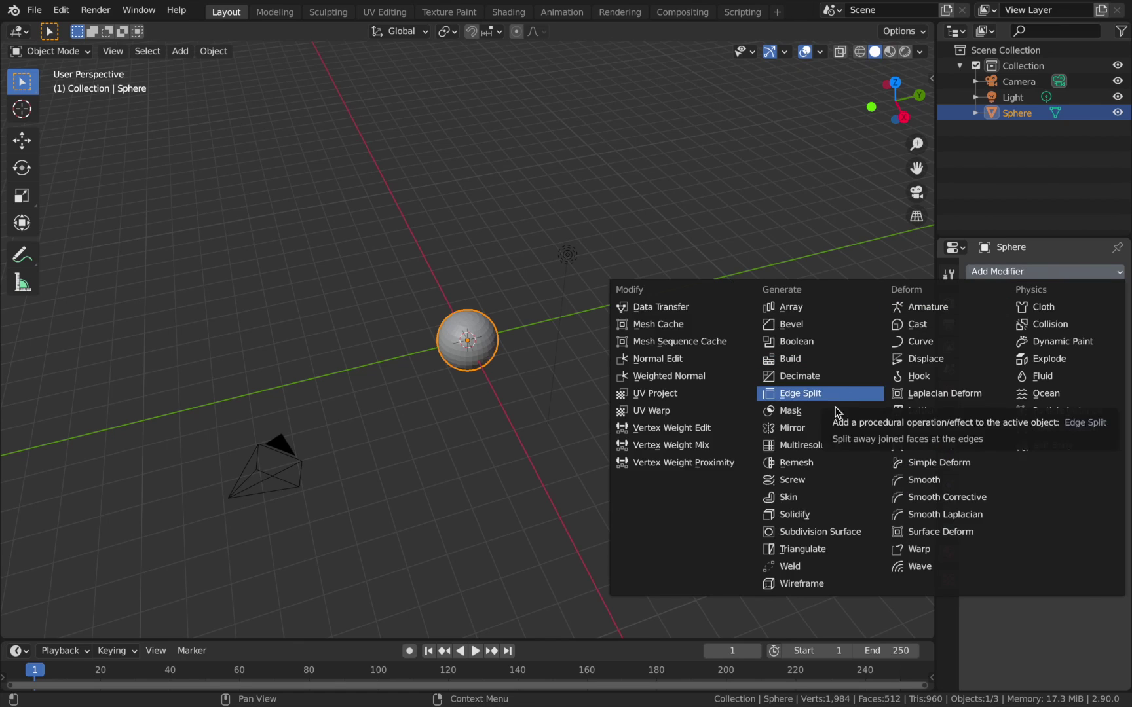
pyautogui.click(921, 481)
pyautogui.scroll(5, 923, 483)
pyautogui.moveTo(1064, 341)
pyautogui.mouseDown()
pyautogui.moveTo(1113, 341)
pyautogui.moveTo(1074, 341)
pyautogui.mouseUp()
pyautogui.click(491, 482)
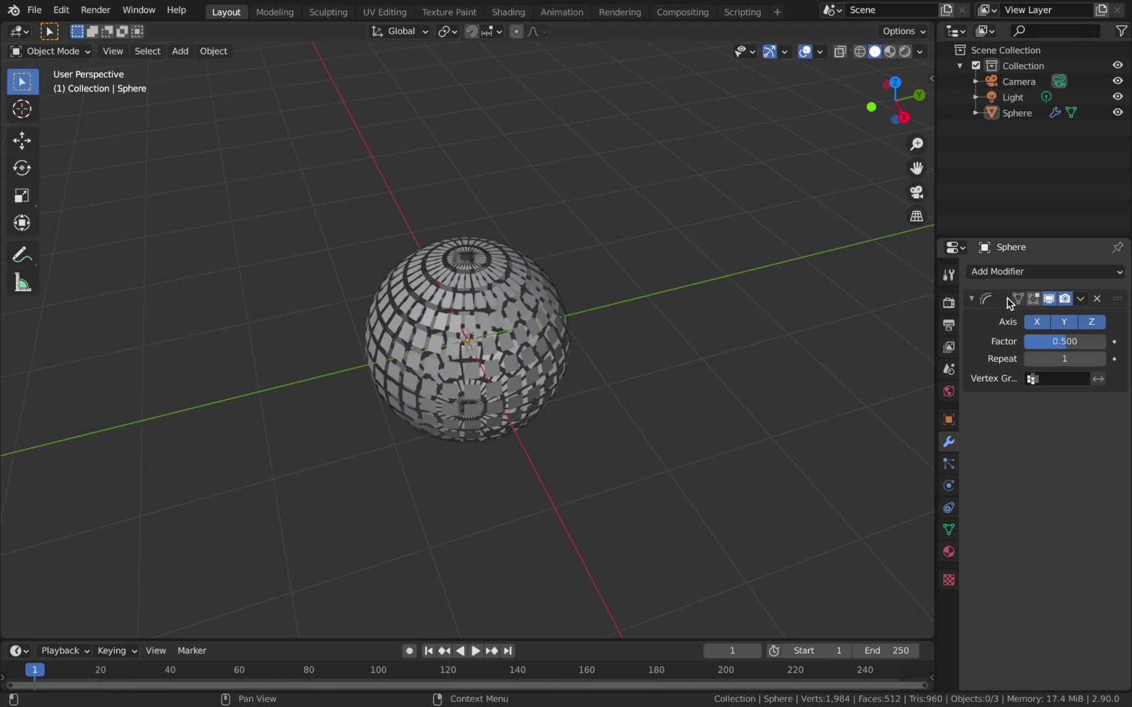
# Add a Displace modifier to the sphere and move it above the Smooth modifier in the stack
pyautogui.click(1020, 280)
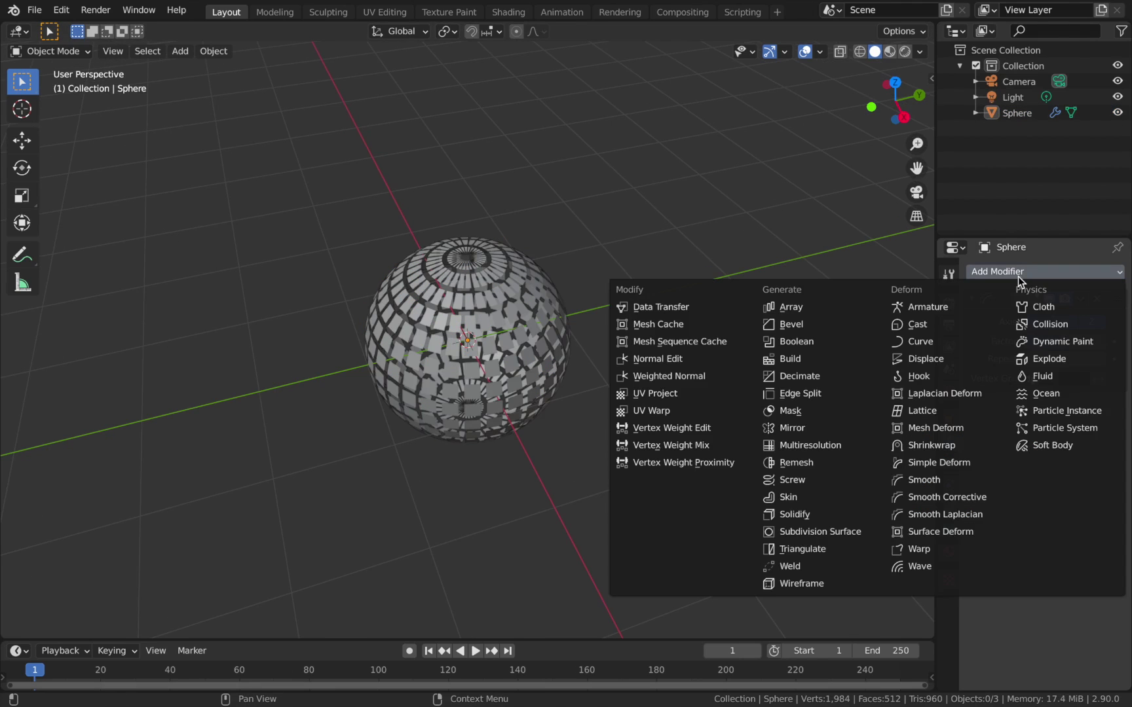
pyautogui.click(943, 359)
pyautogui.moveTo(1119, 410); pyautogui.dragTo(1110, 298)
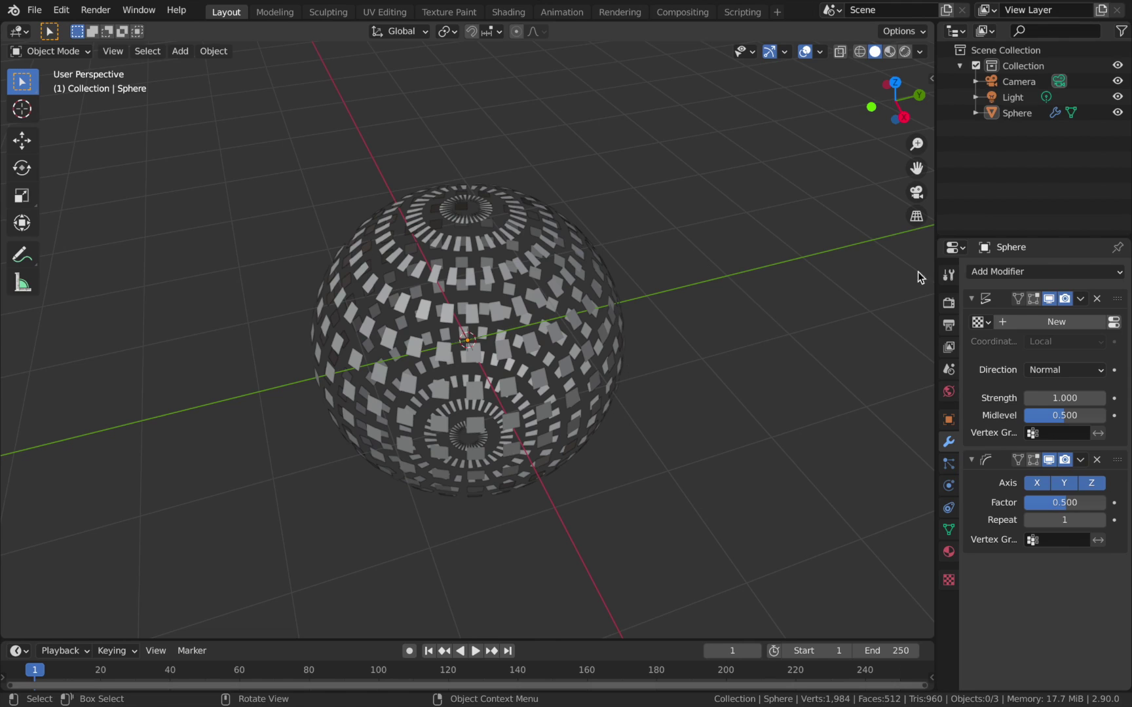
# Create a new texture for the Displace modifier and set its type to Marble
pyautogui.click(1006, 327)
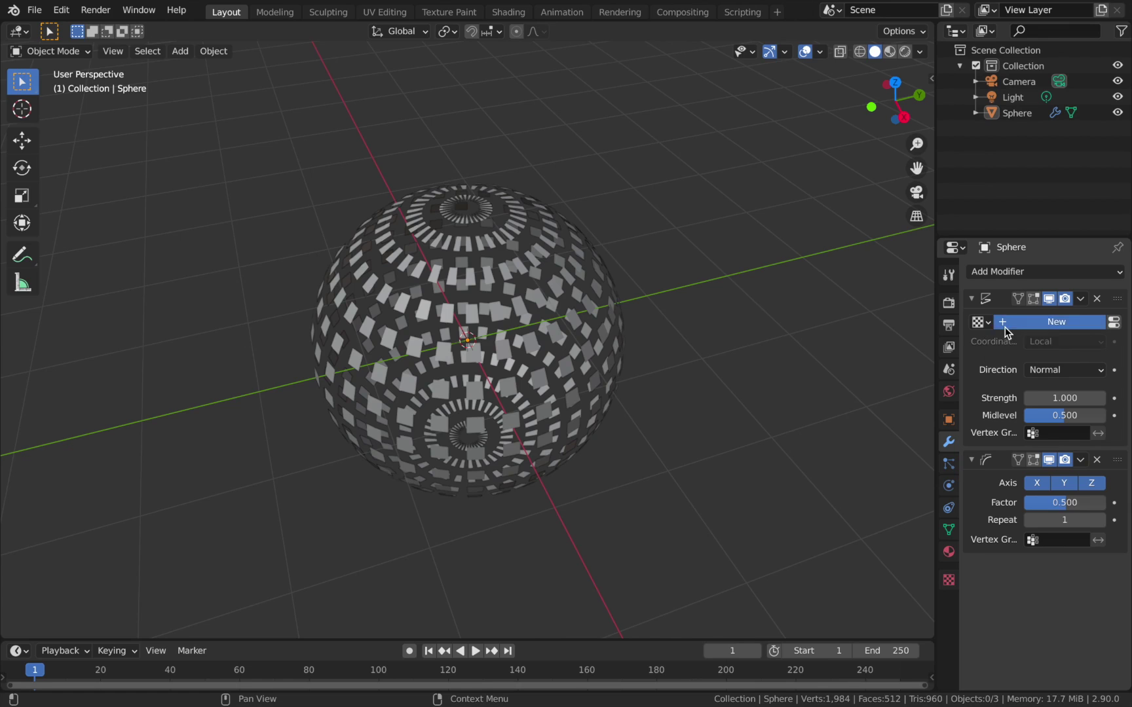
pyautogui.click(949, 581)
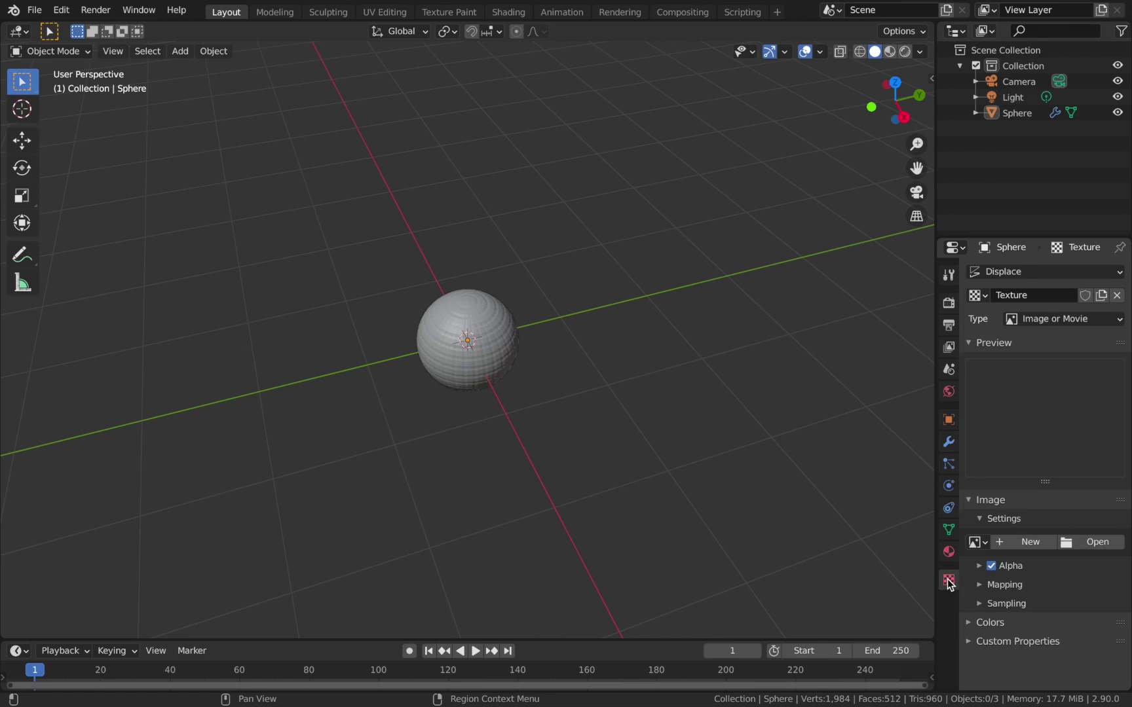
pyautogui.click(1041, 318)
pyautogui.click(1042, 440)
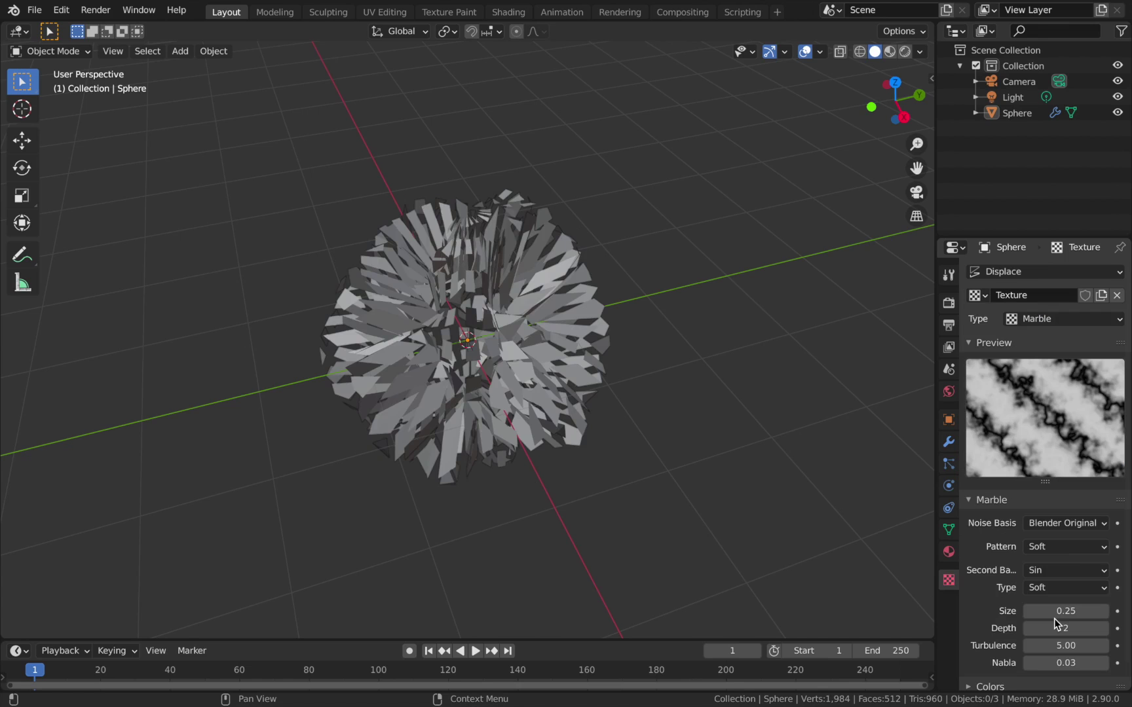
# Set the Marble texture's size to 2.00 and its depth to 0, and check the displaced sphere's shape
pyautogui.moveTo(1065, 611); pyautogui.dragTo(1042, 628)
pyautogui.scroll(-5, 498, 364)
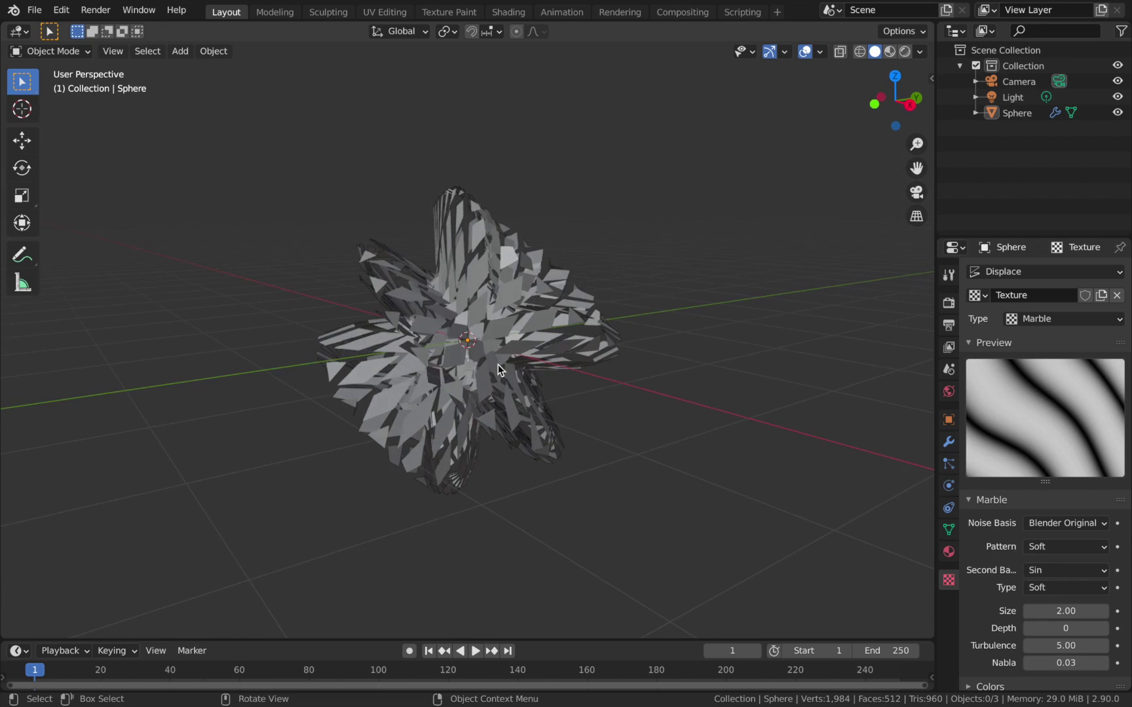
pyautogui.click(498, 364)
pyautogui.scroll(-3, 498, 364)
pyautogui.scroll(5, 617, 377)
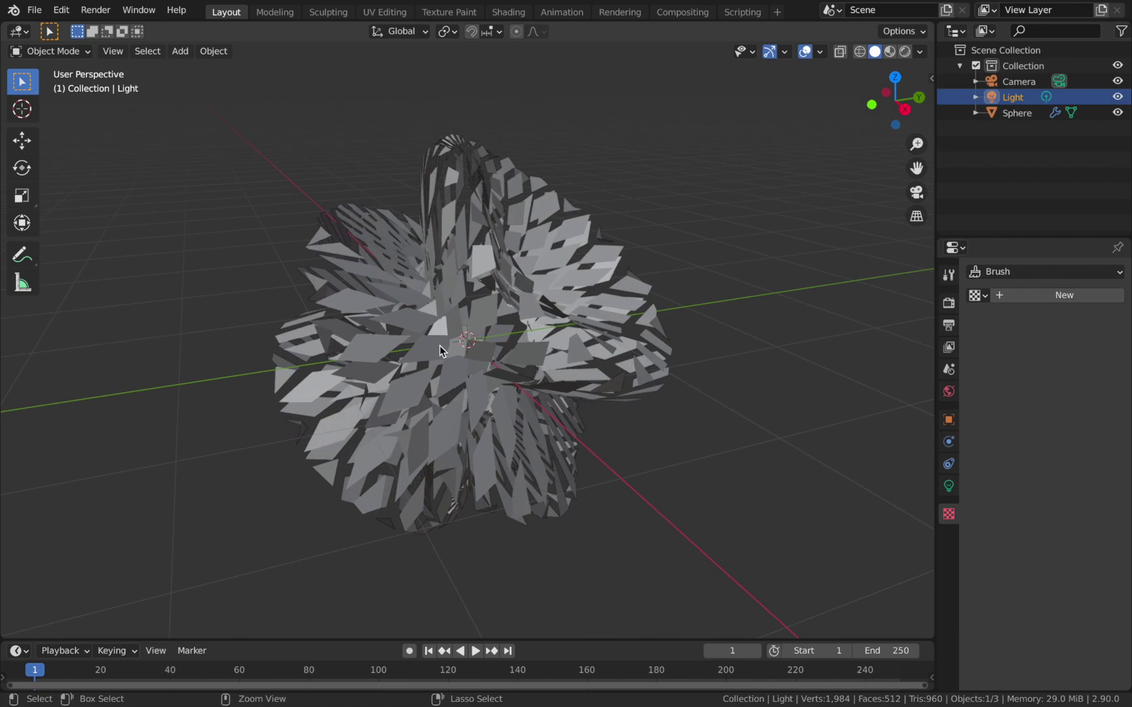
pyautogui.scroll(-4, 422, 296)
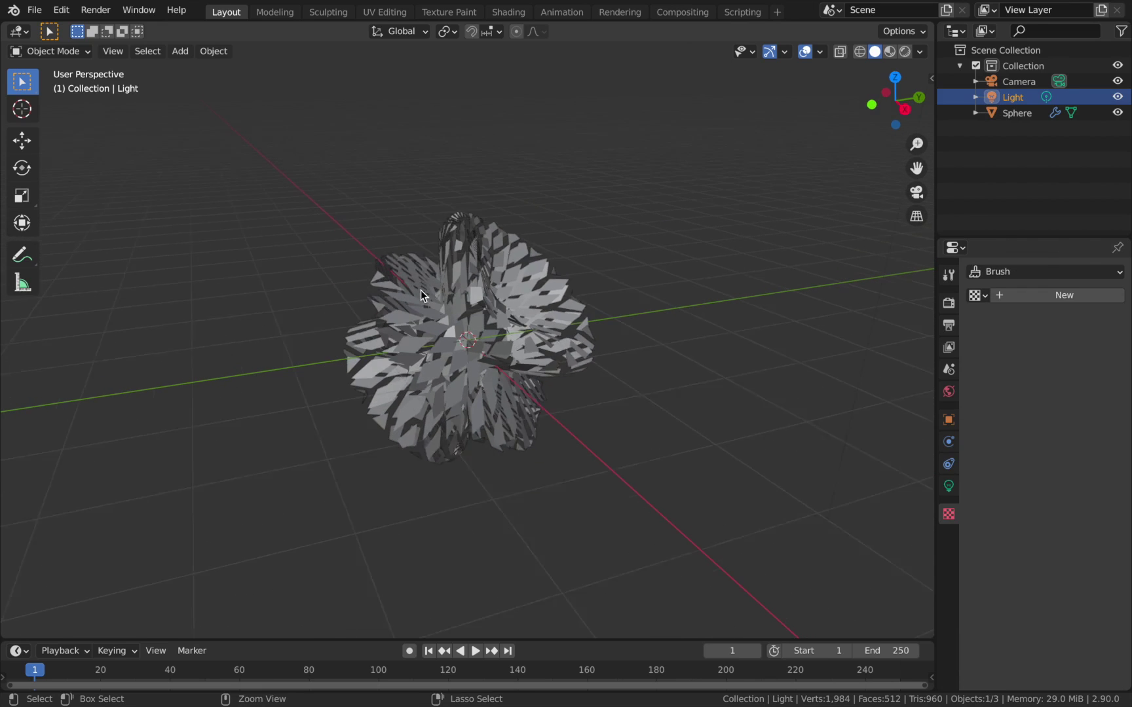
# Clear the selection and add a cube-shaped empty at the centre of the displaced sphere
pyautogui.click(677, 431)
pyautogui.hotkey('shift', 'a')
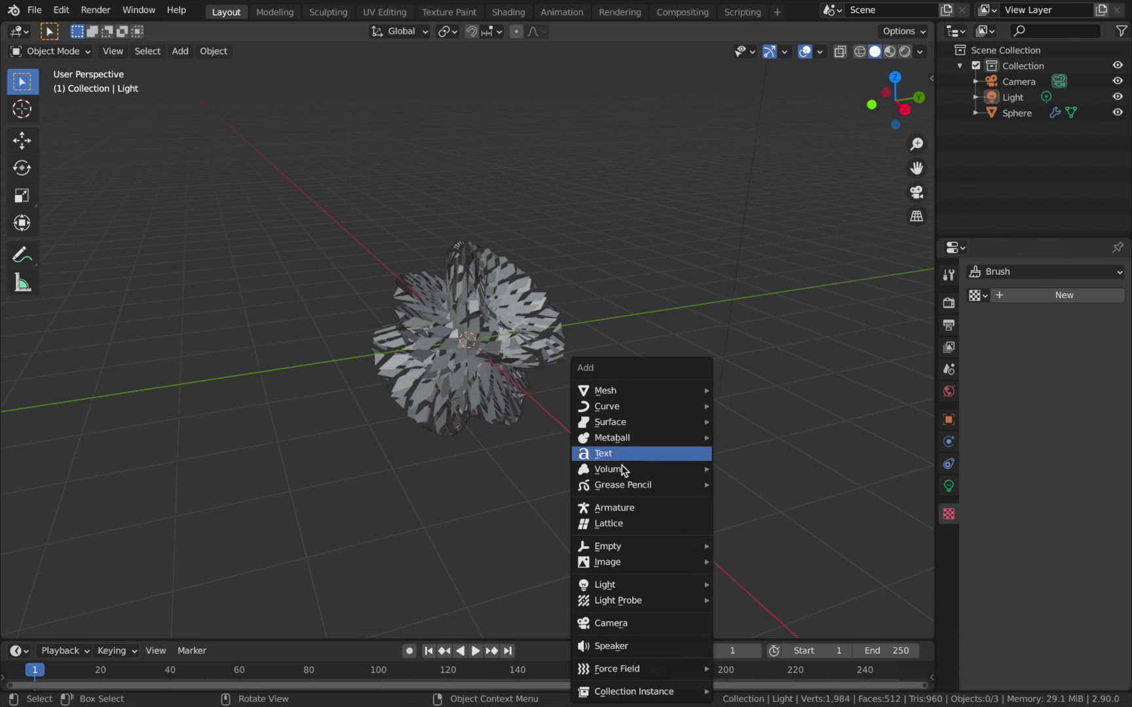
pyautogui.moveTo(615, 549)
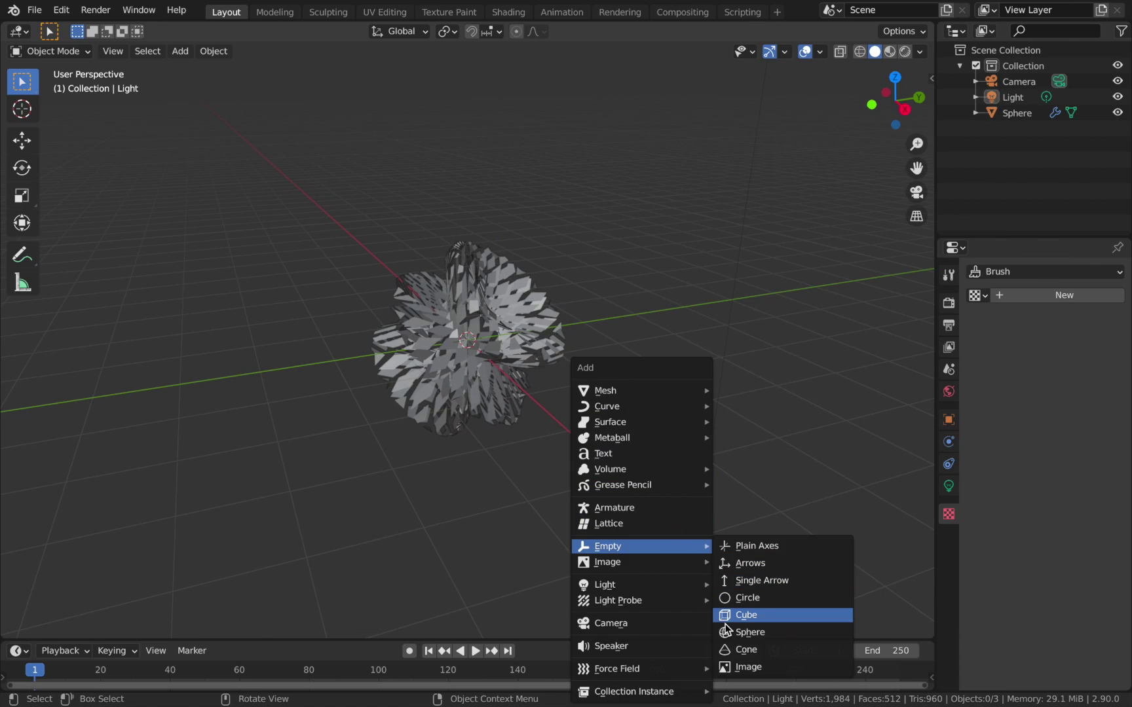
pyautogui.click(746, 615)
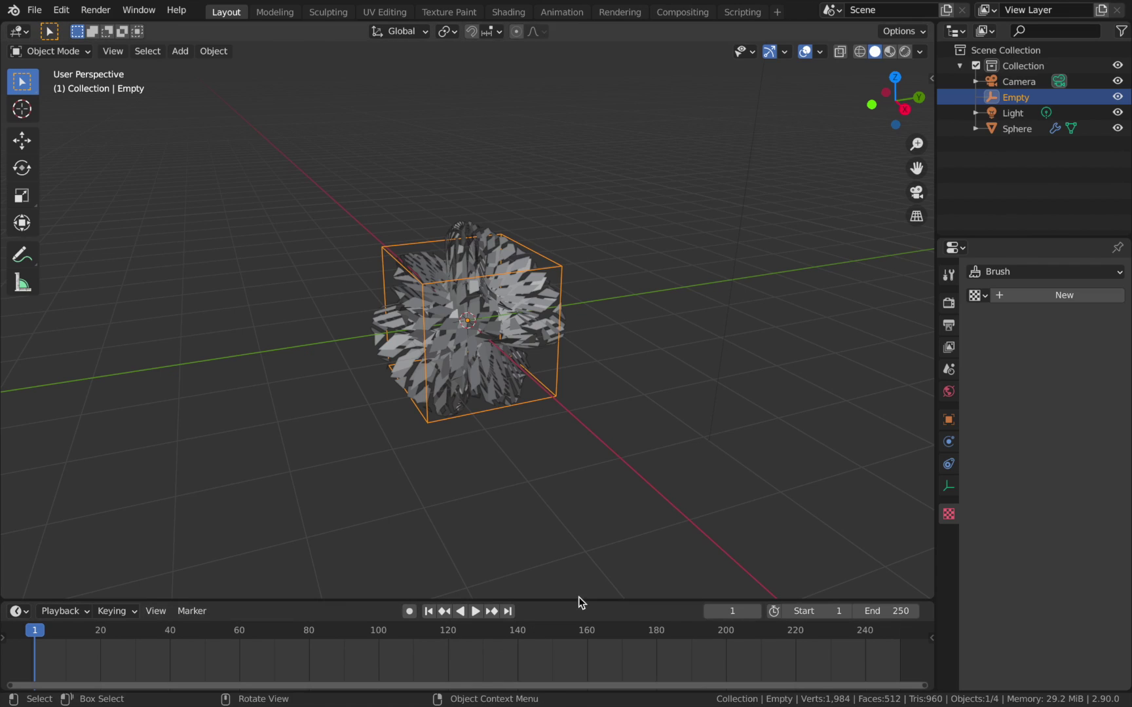
# Enlarge the timeline area and set the animation's end frame to 120
pyautogui.moveTo(576, 598); pyautogui.dragTo(694, 512)
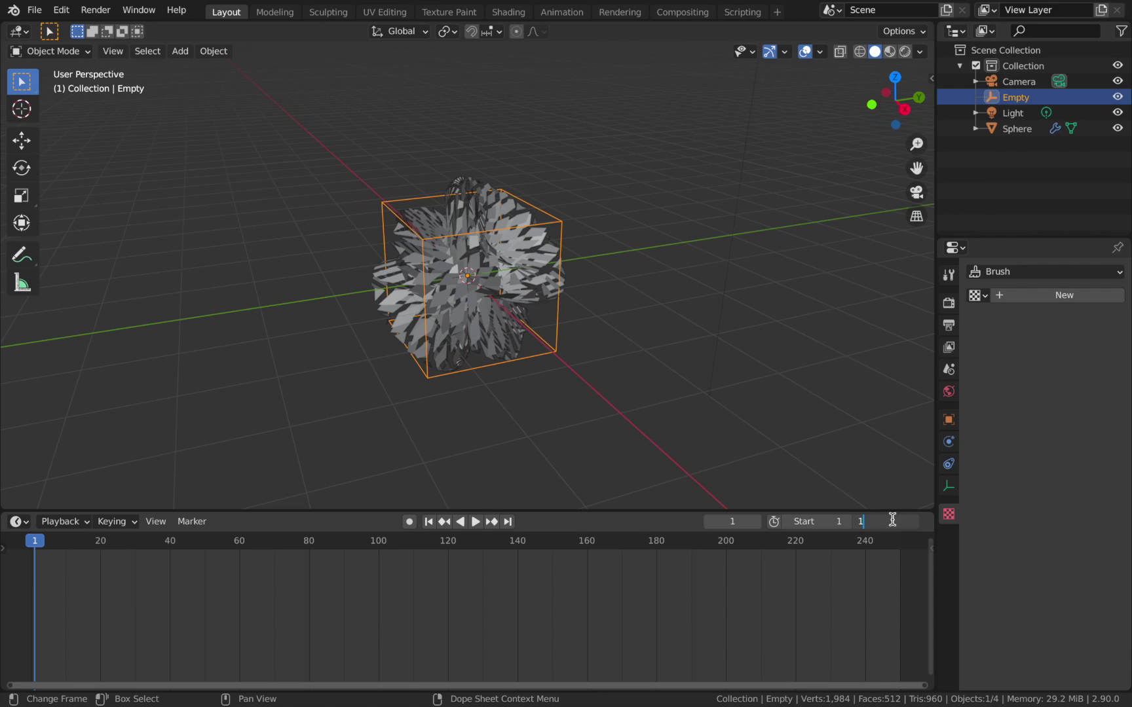
pyautogui.press('Return')
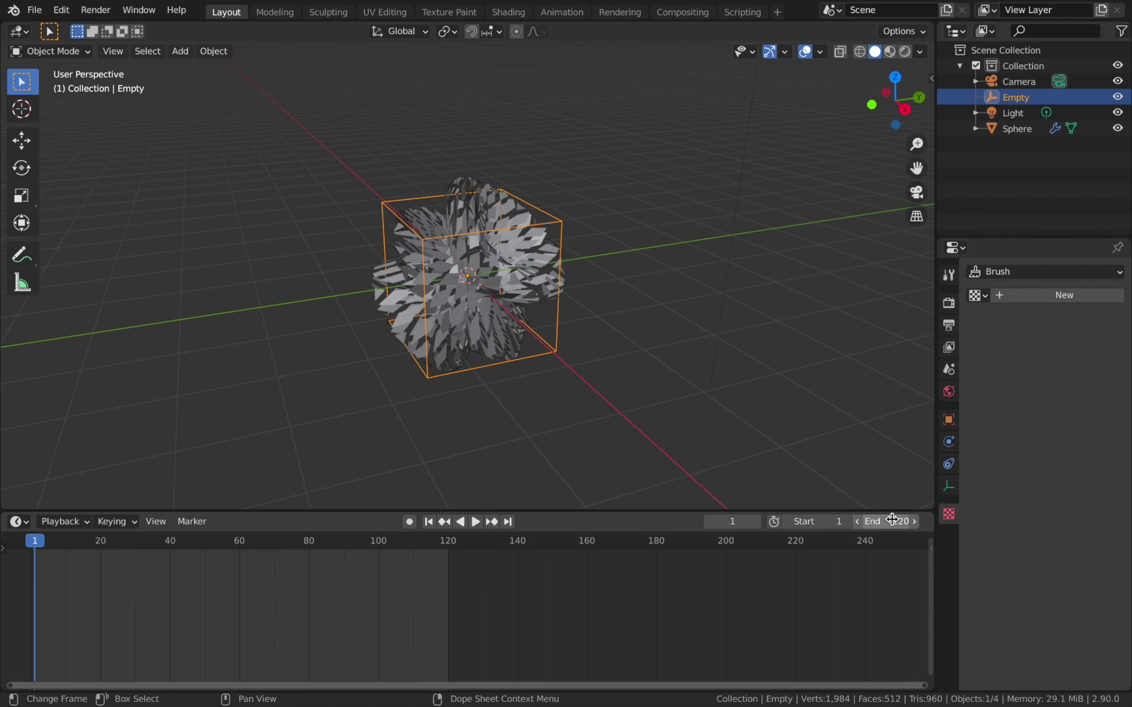
# Keyframe the empty's Y rotation at 0° on frame 1 and at 360° on frame 121
pyautogui.click(949, 421)
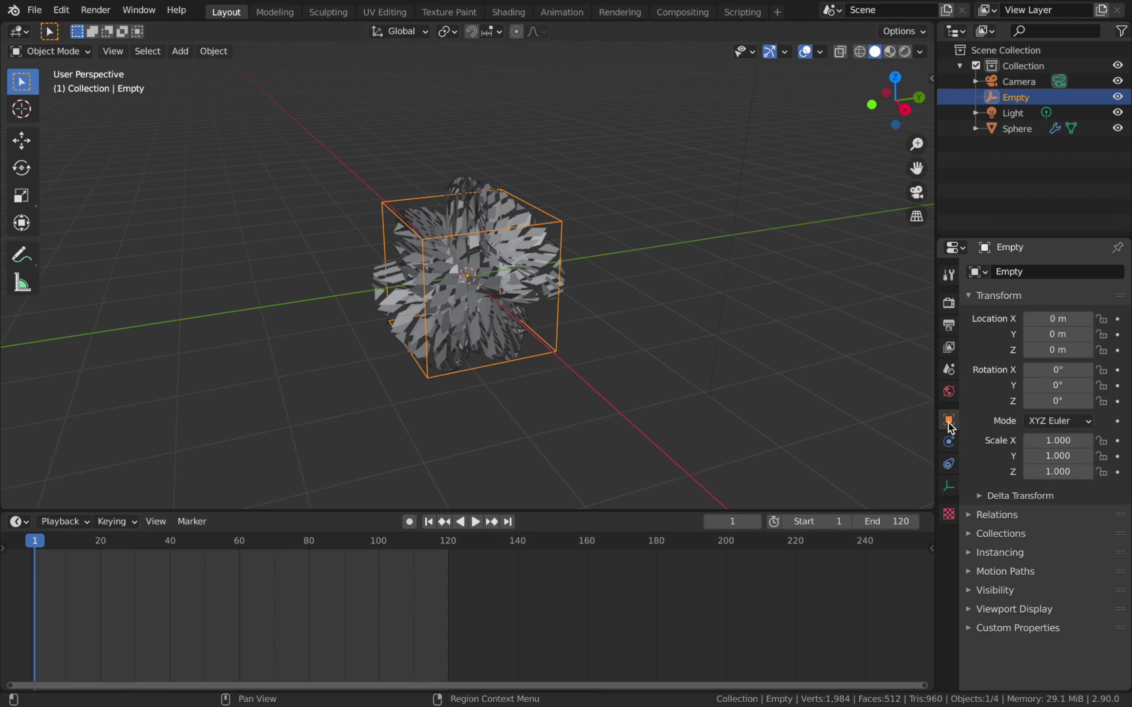
pyautogui.click(1118, 386)
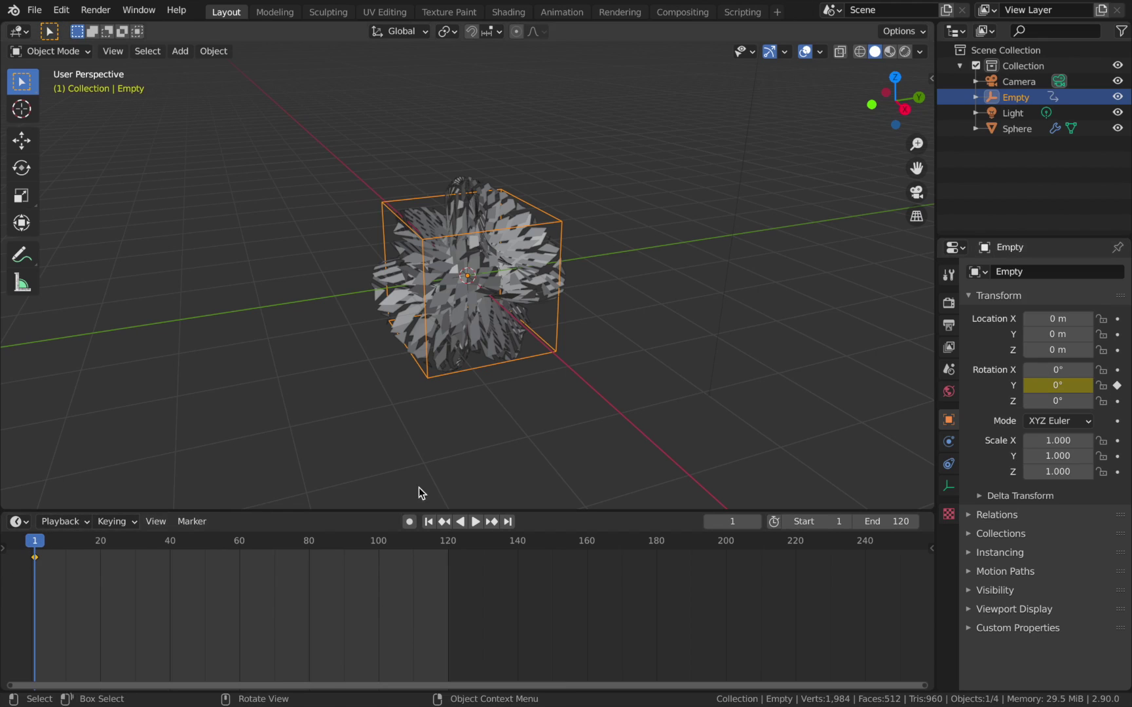
pyautogui.click(452, 542)
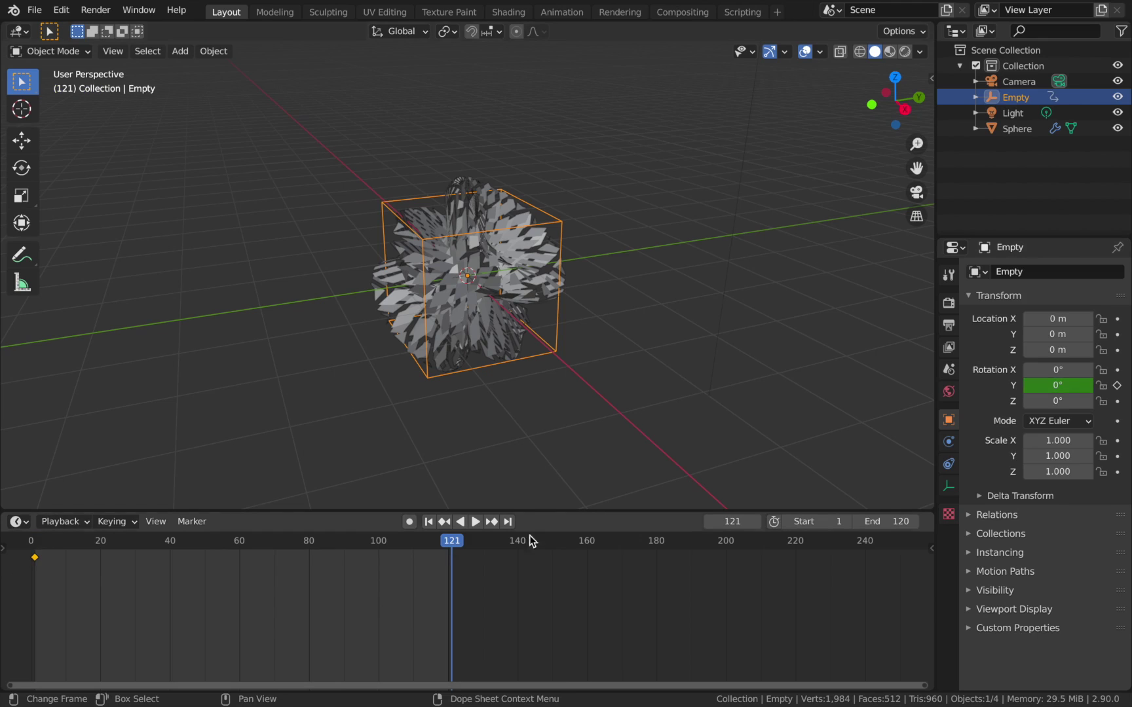
pyautogui.click(1060, 386)
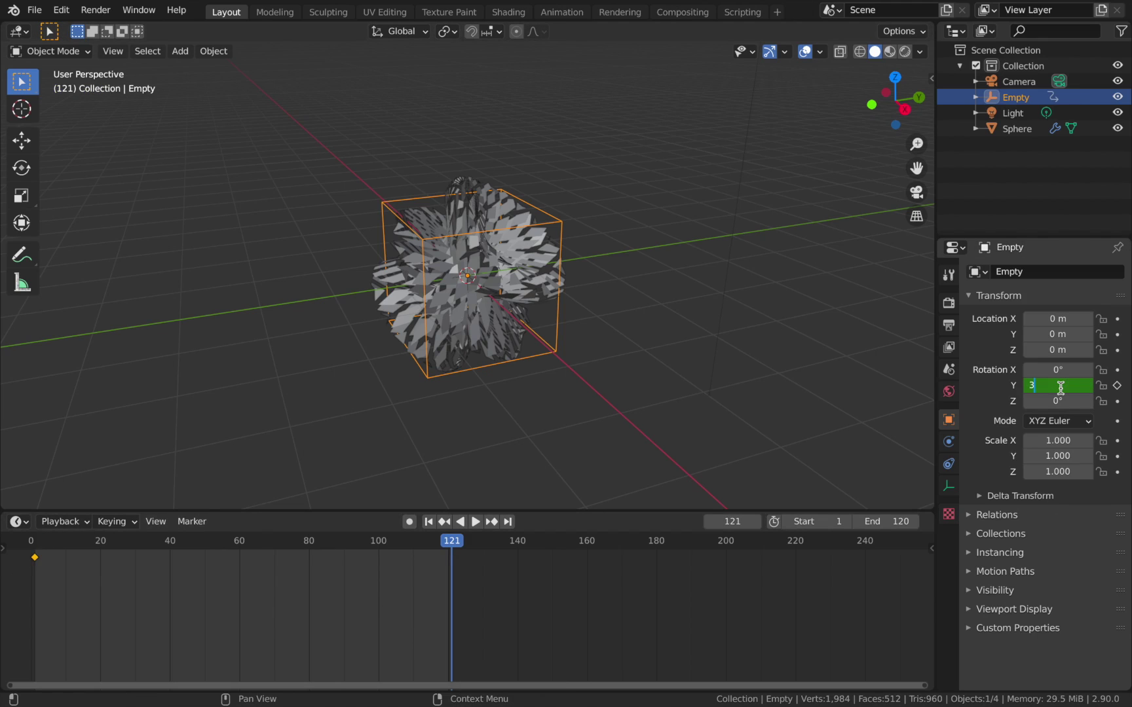
pyautogui.click(1117, 387)
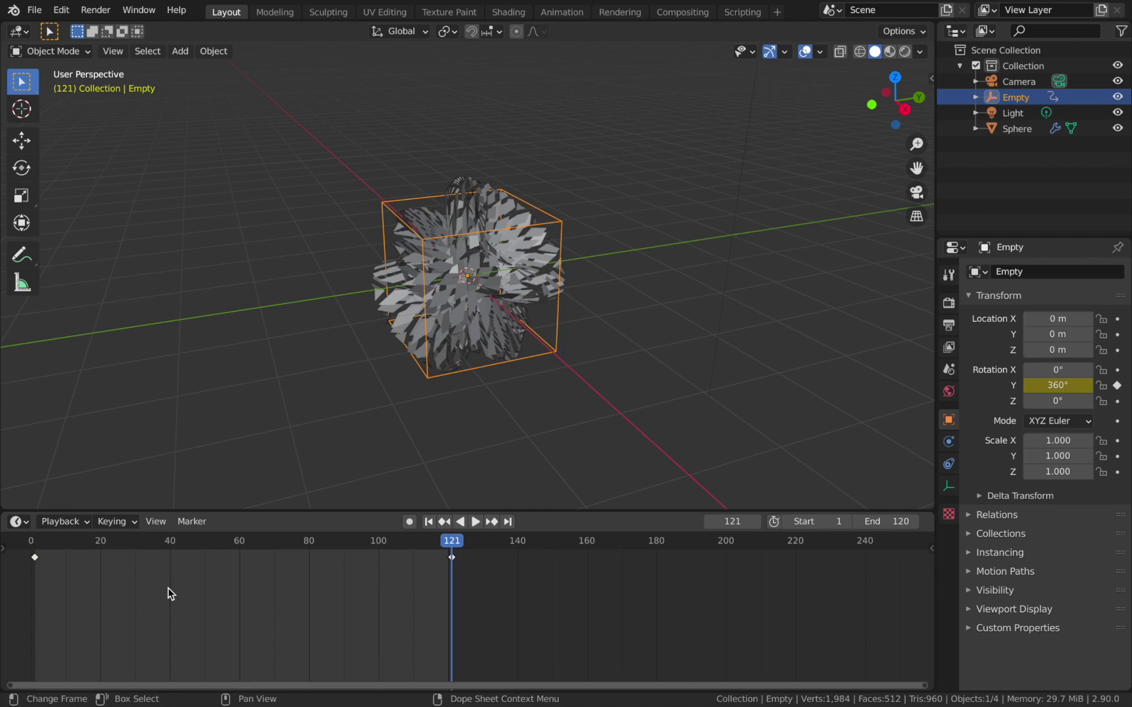
# Set the interpolation of all the empty's keyframes to Linear and play the animation
pyautogui.press('a')
pyautogui.press('t')
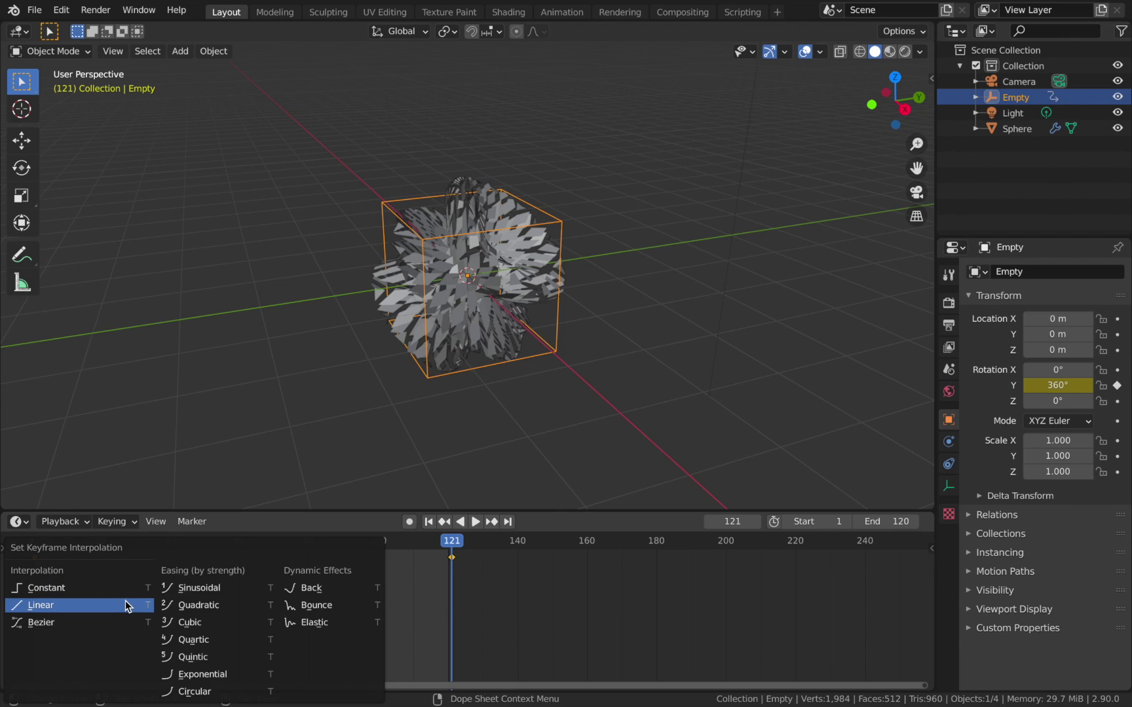
pyautogui.click(126, 607)
pyautogui.press('space')
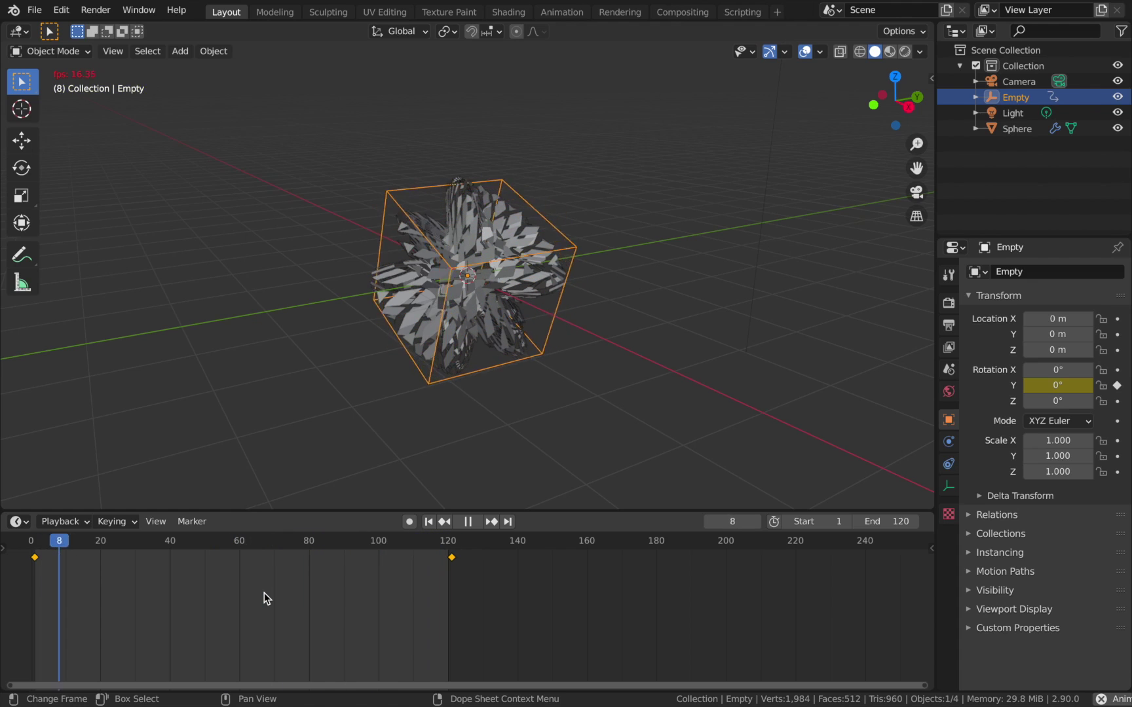
# Stop playback at frame 1 and set the sphere's Displace modifier to Object texture coordinates using the Empty
pyautogui.click(1016, 129)
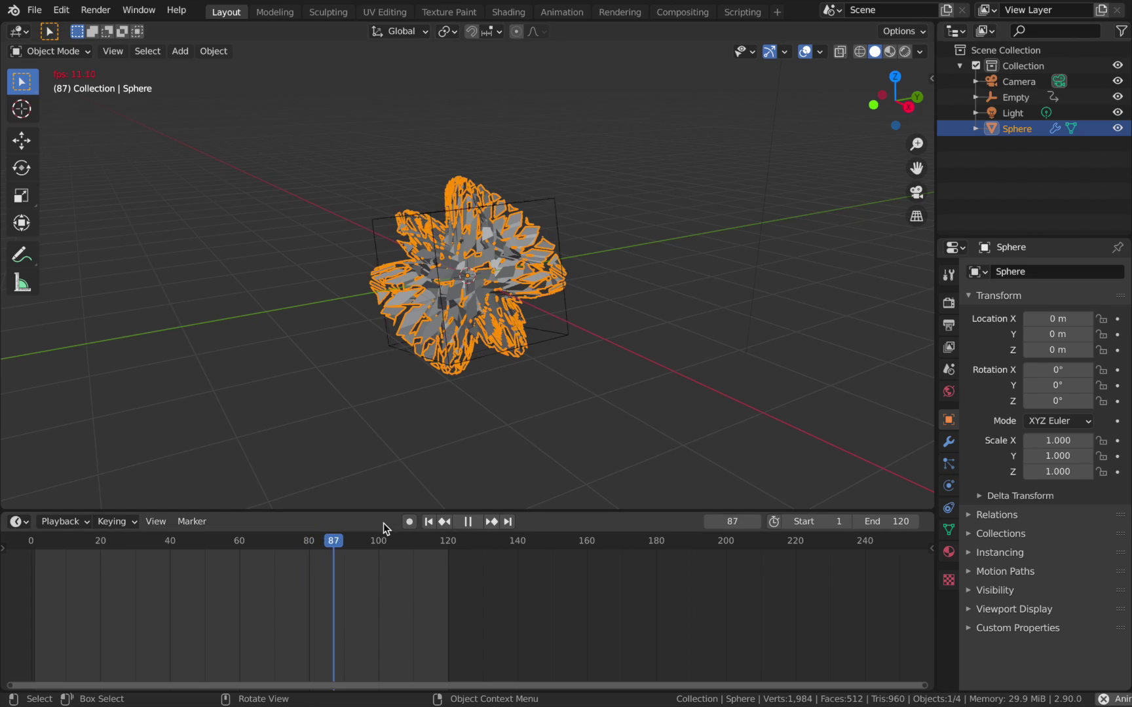
pyautogui.press('space')
pyautogui.click(429, 521)
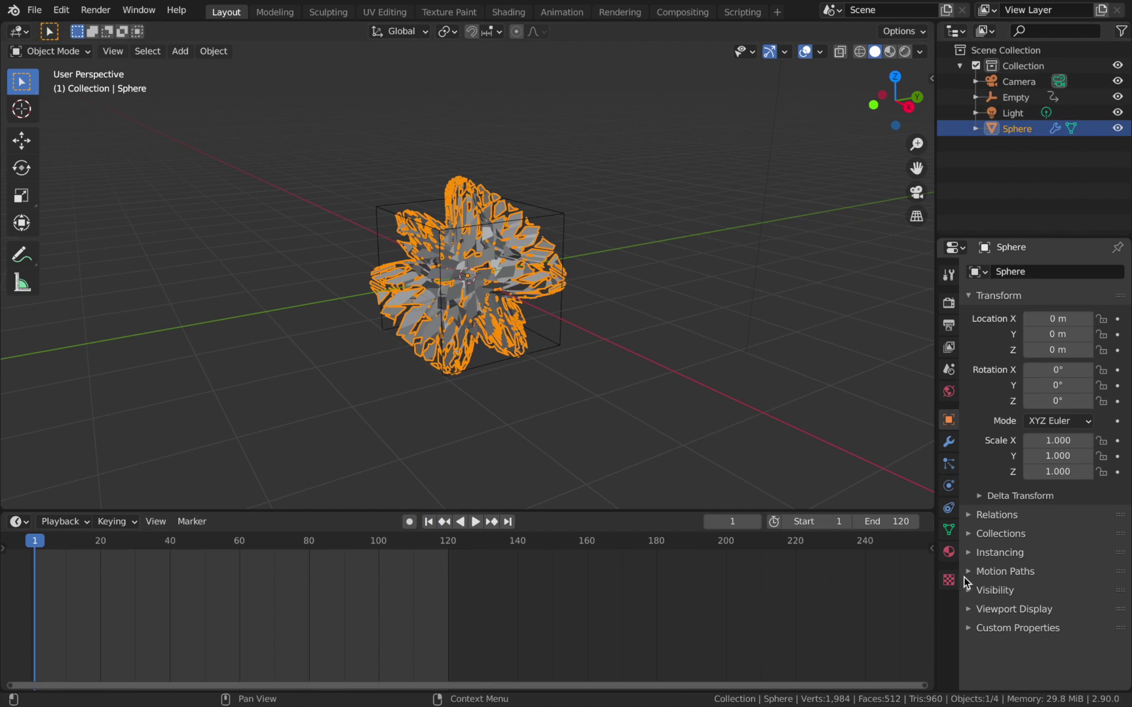
pyautogui.click(949, 442)
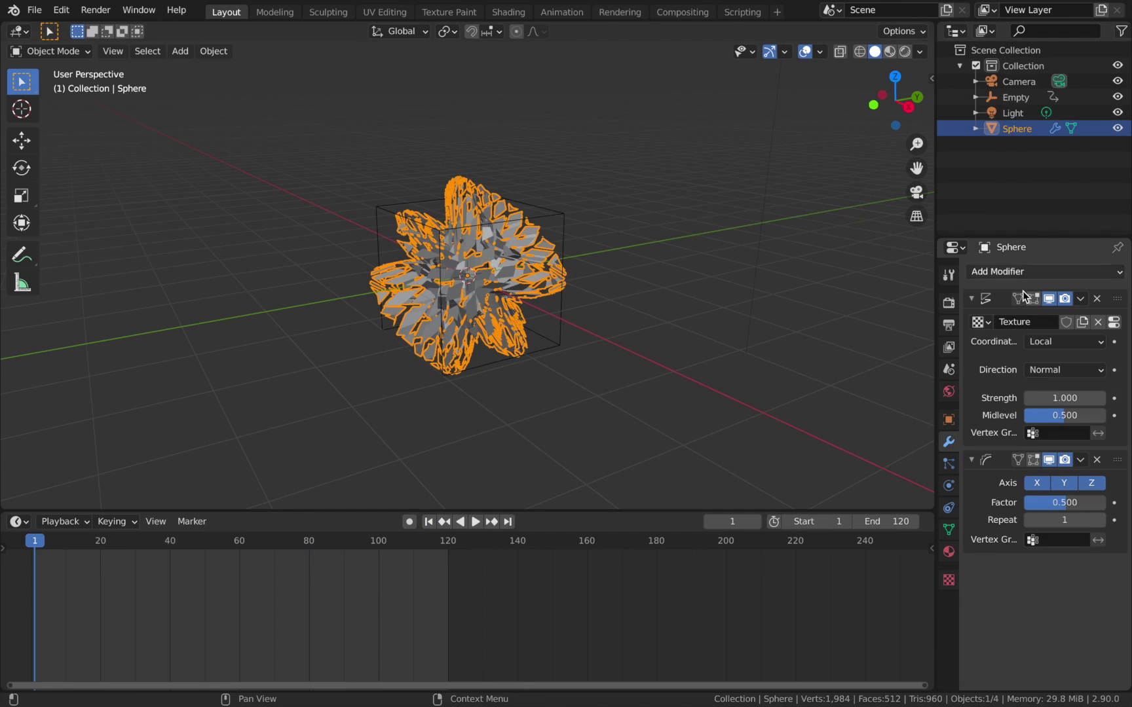
pyautogui.click(1048, 346)
pyautogui.click(1014, 393)
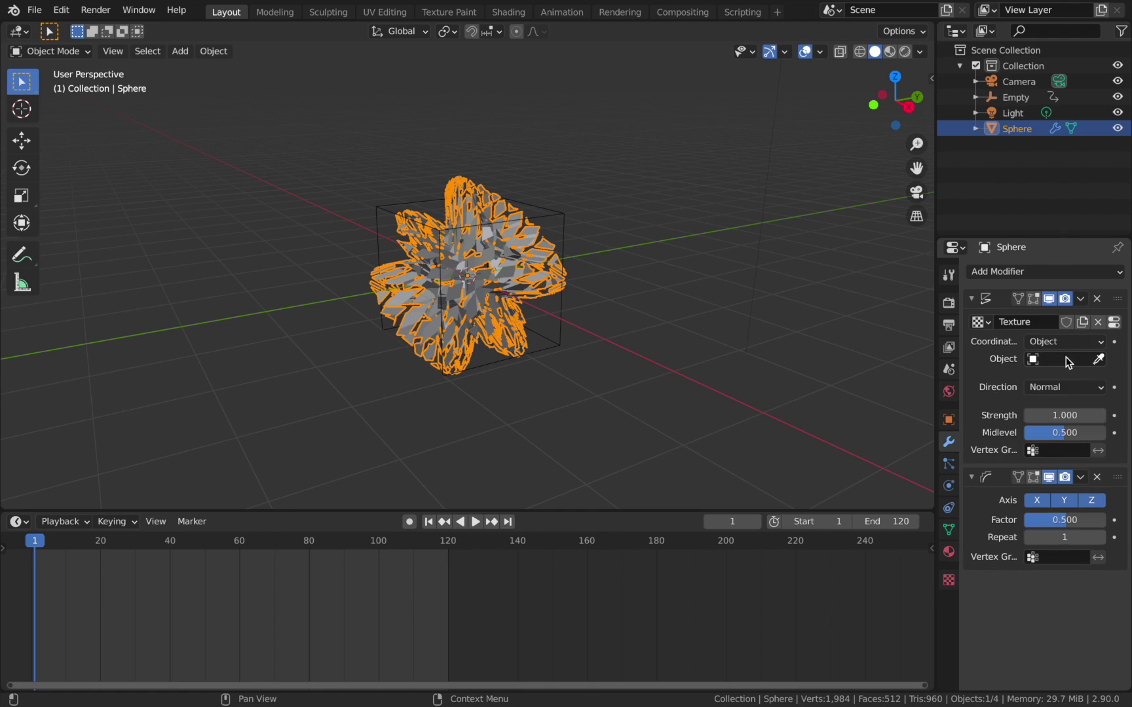
pyautogui.click(1062, 362)
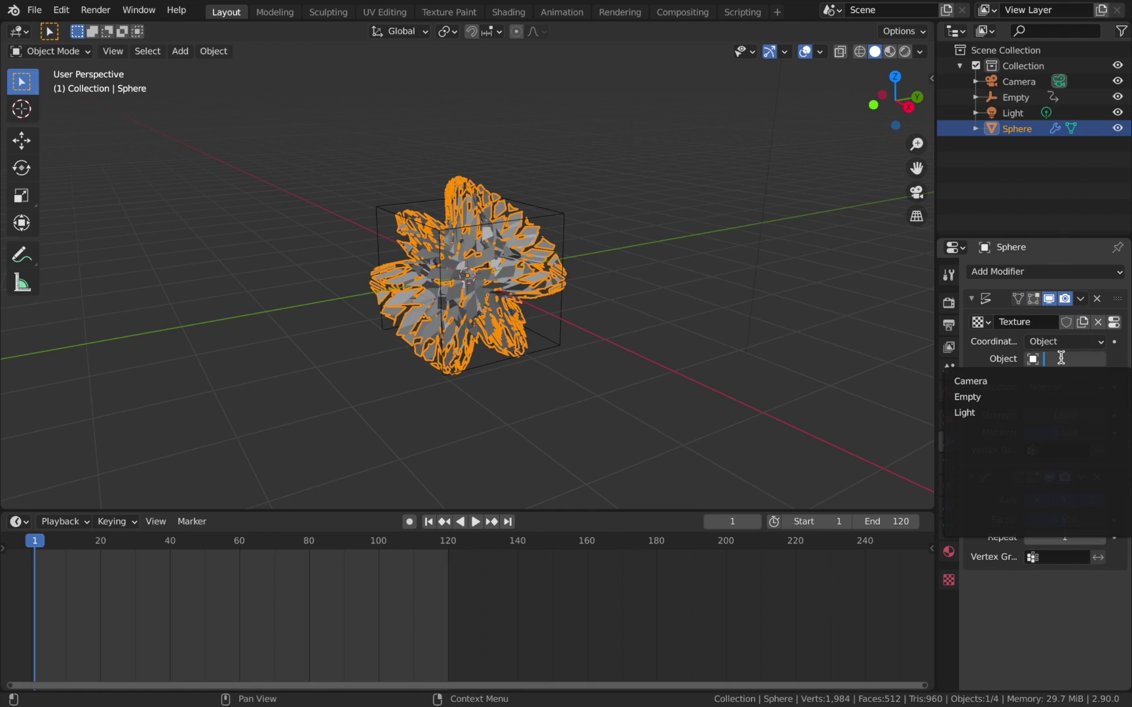
pyautogui.click(983, 394)
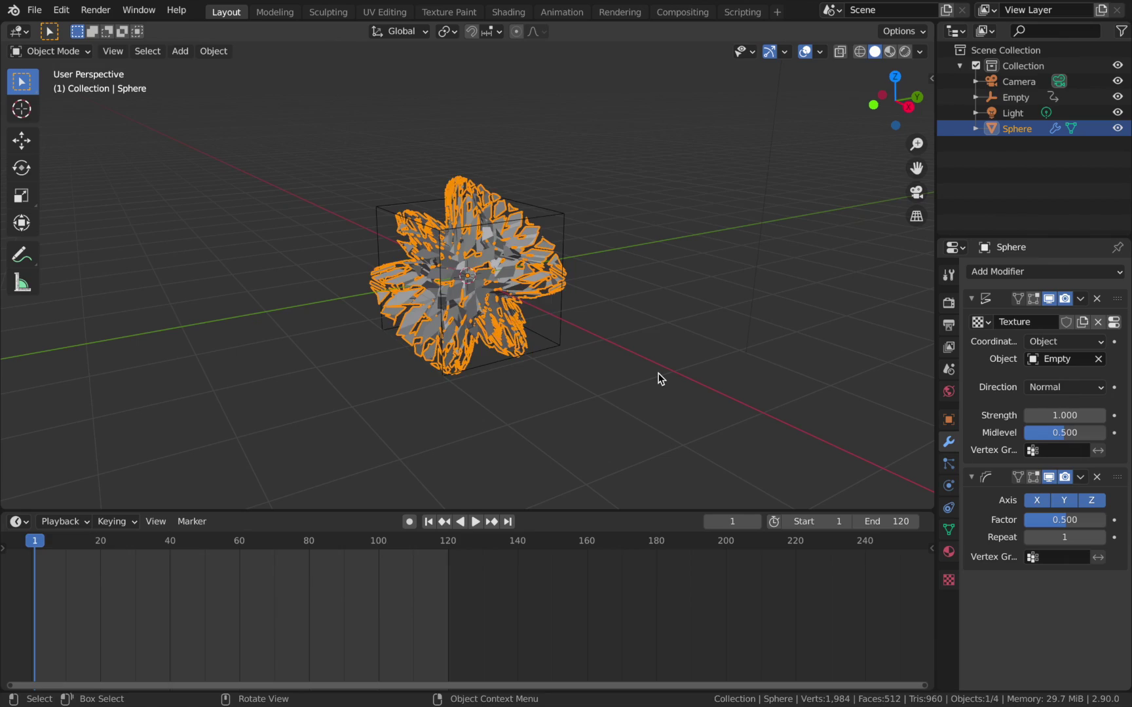
# Preview the displacement animation and scale the empty up uniformly to about 3.954
pyautogui.press('space')
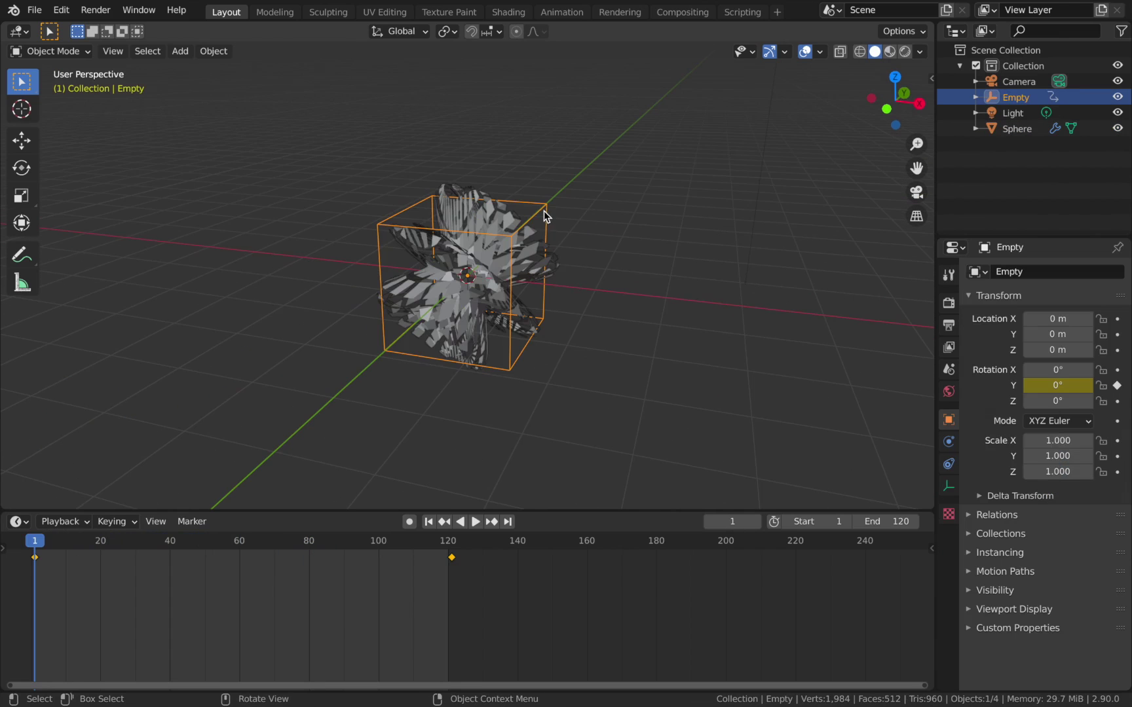
pyautogui.press('s')
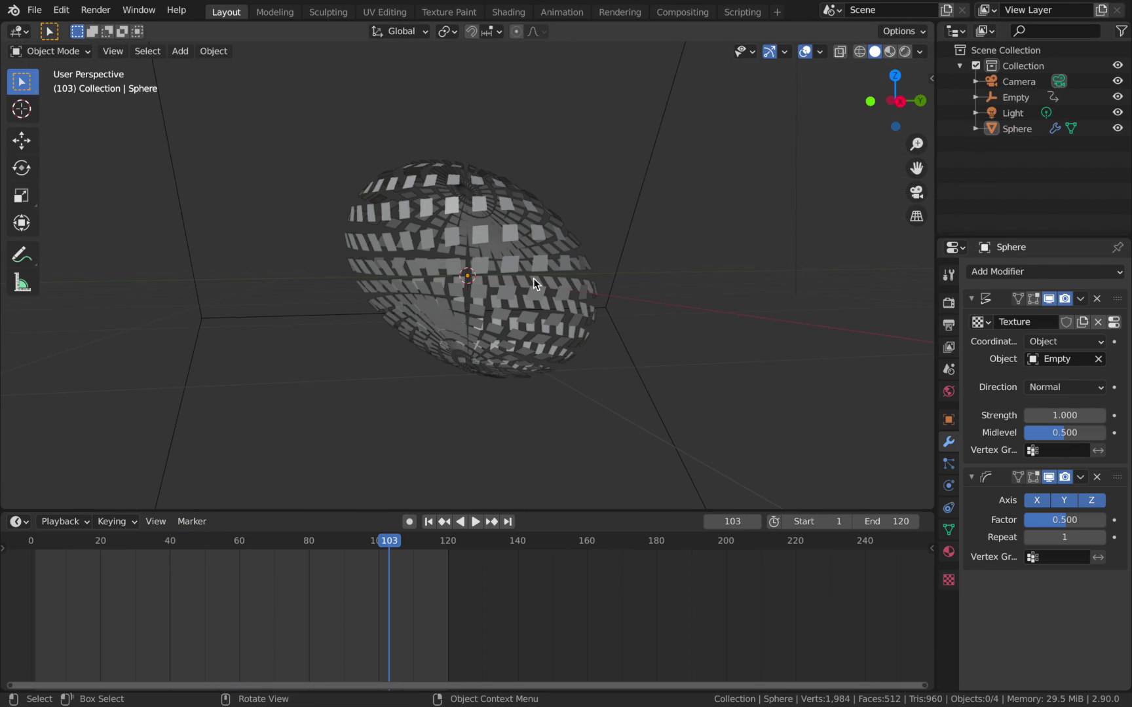
pyautogui.click(641, 195)
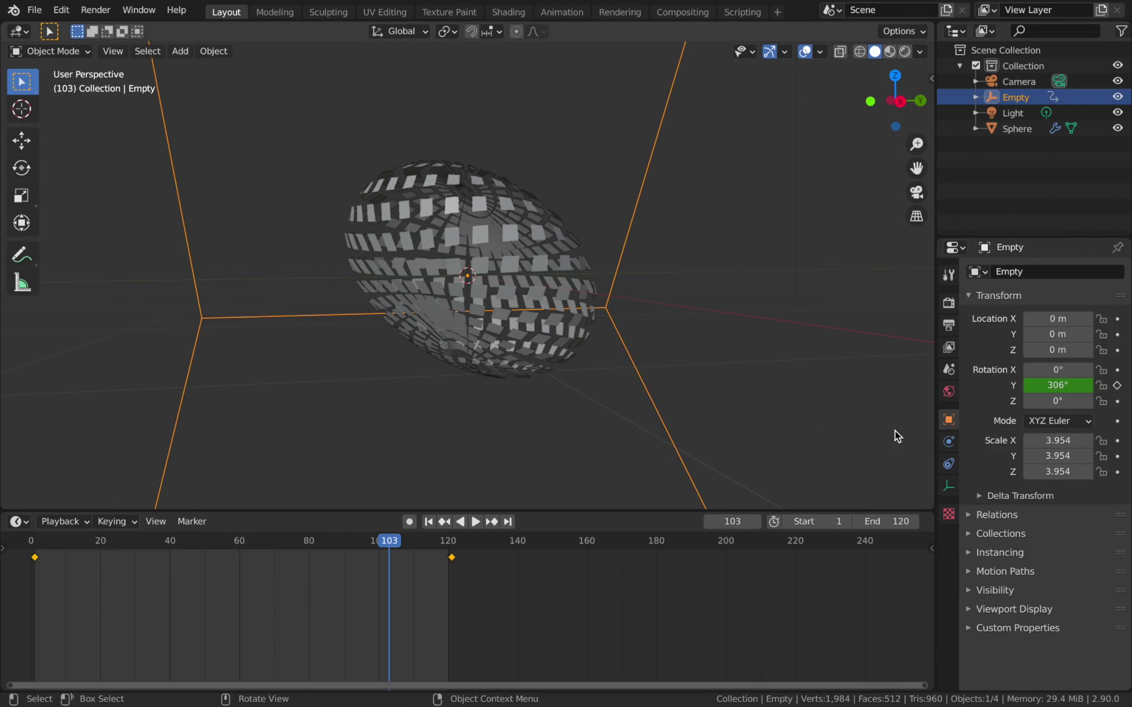
# Add a Solidify modifier to the sphere with a thickness of -0.13 m and preview the animation
pyautogui.click(1012, 128)
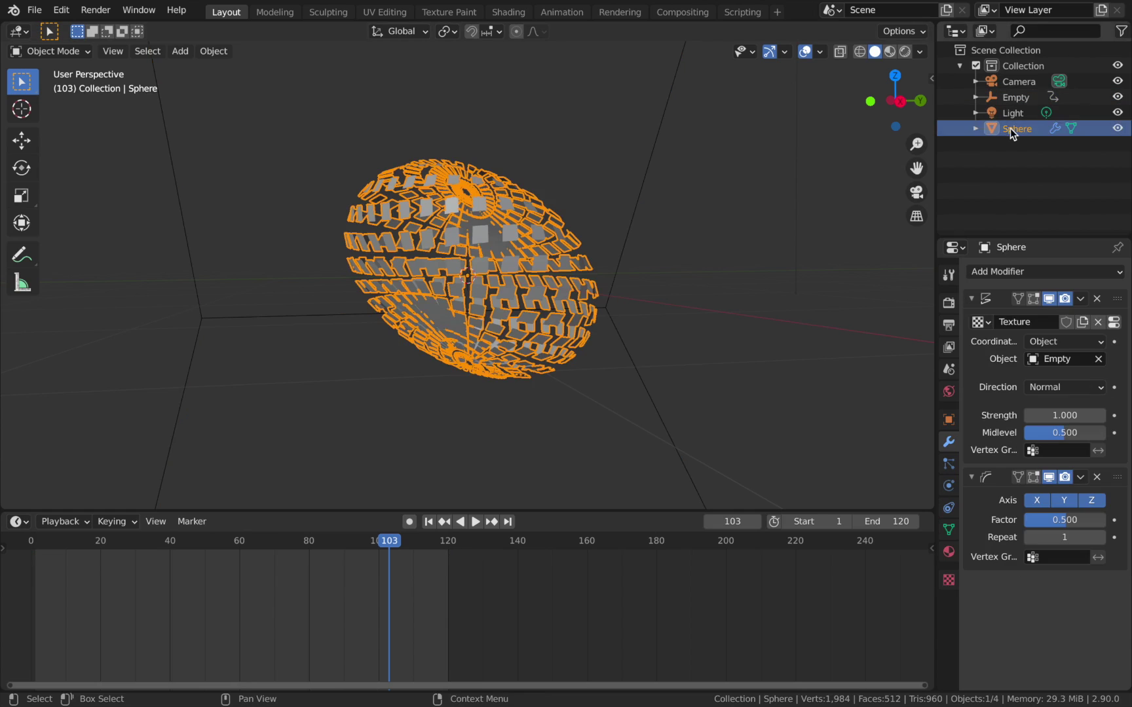
pyautogui.click(1005, 276)
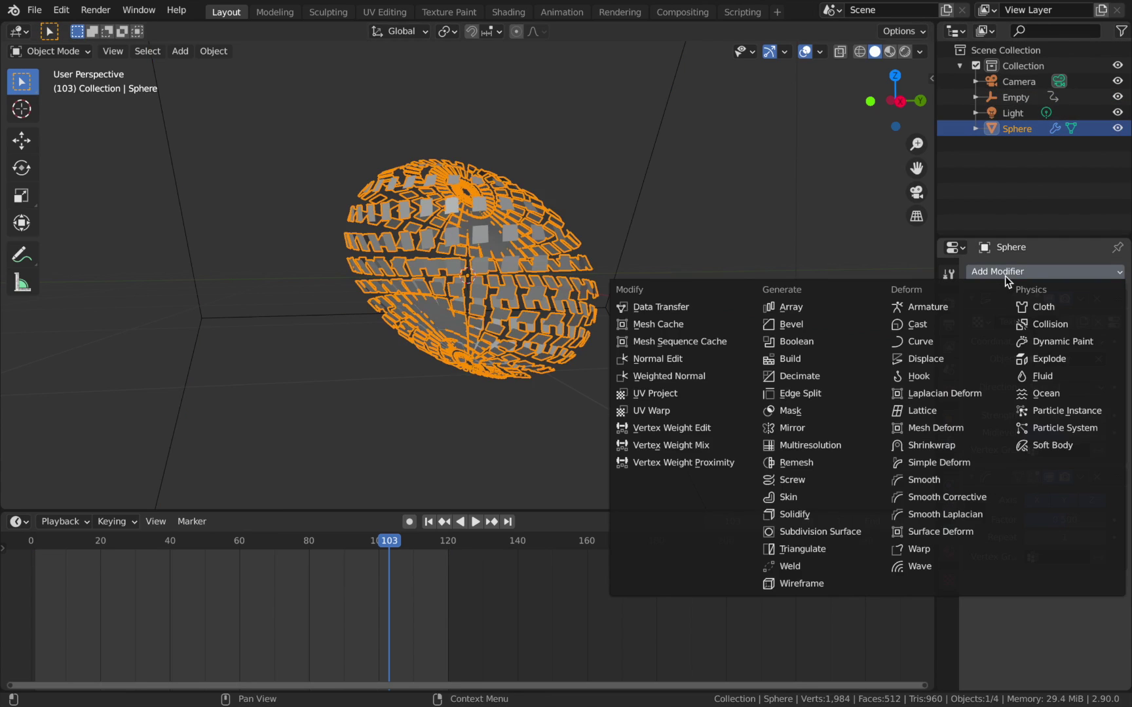
pyautogui.click(791, 411)
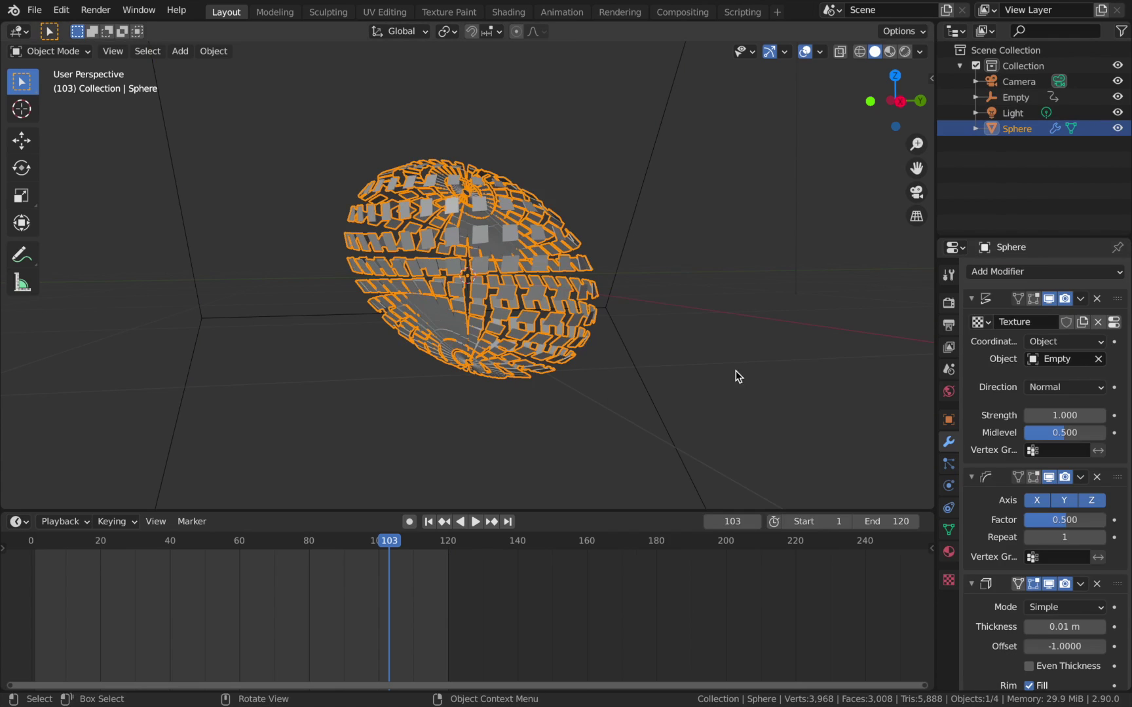
pyautogui.scroll(-5, 987, 527)
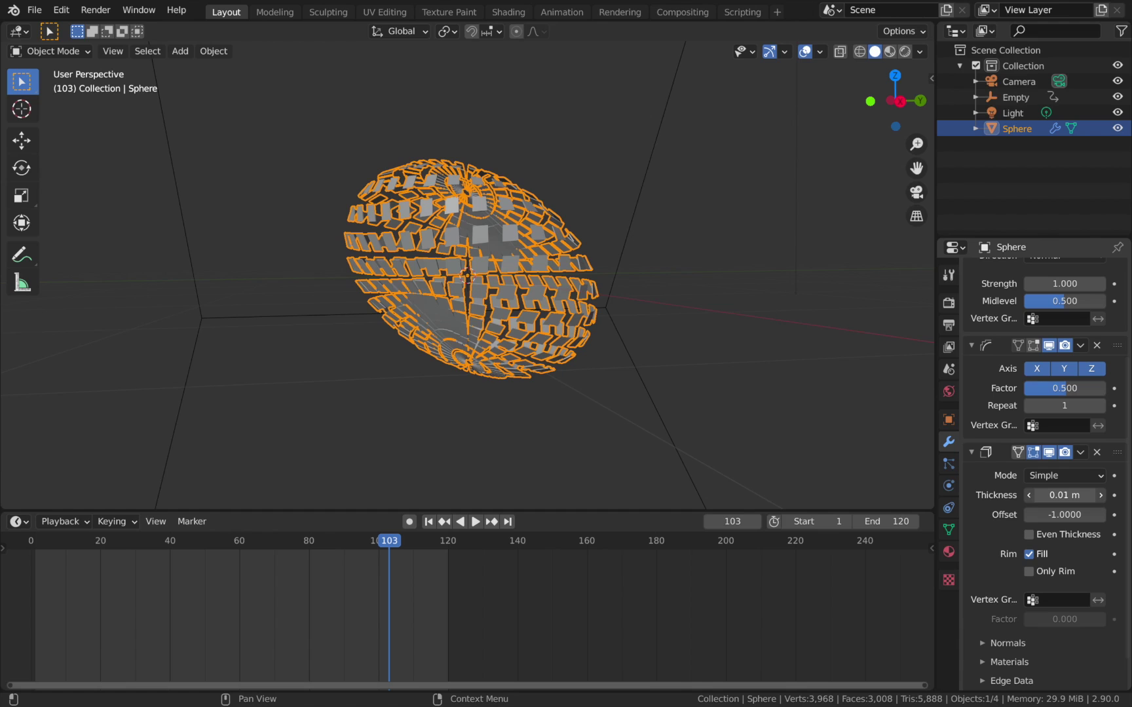
pyautogui.moveTo(1064, 495); pyautogui.dragTo(1024, 495)
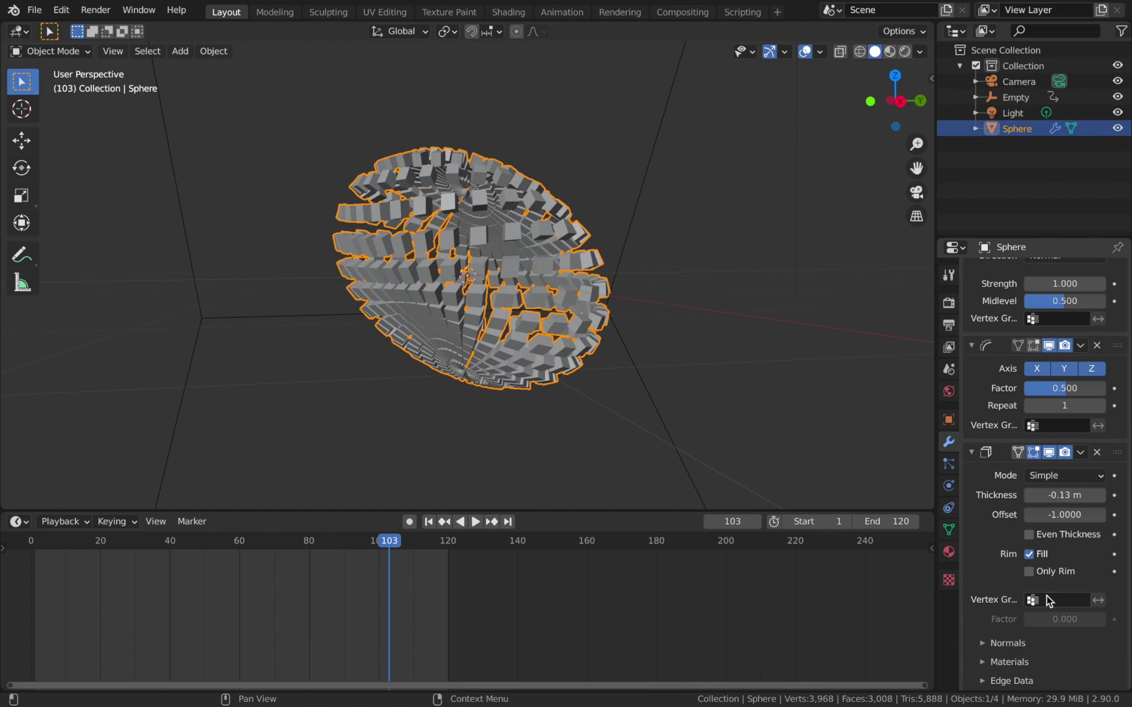
pyautogui.press('space')
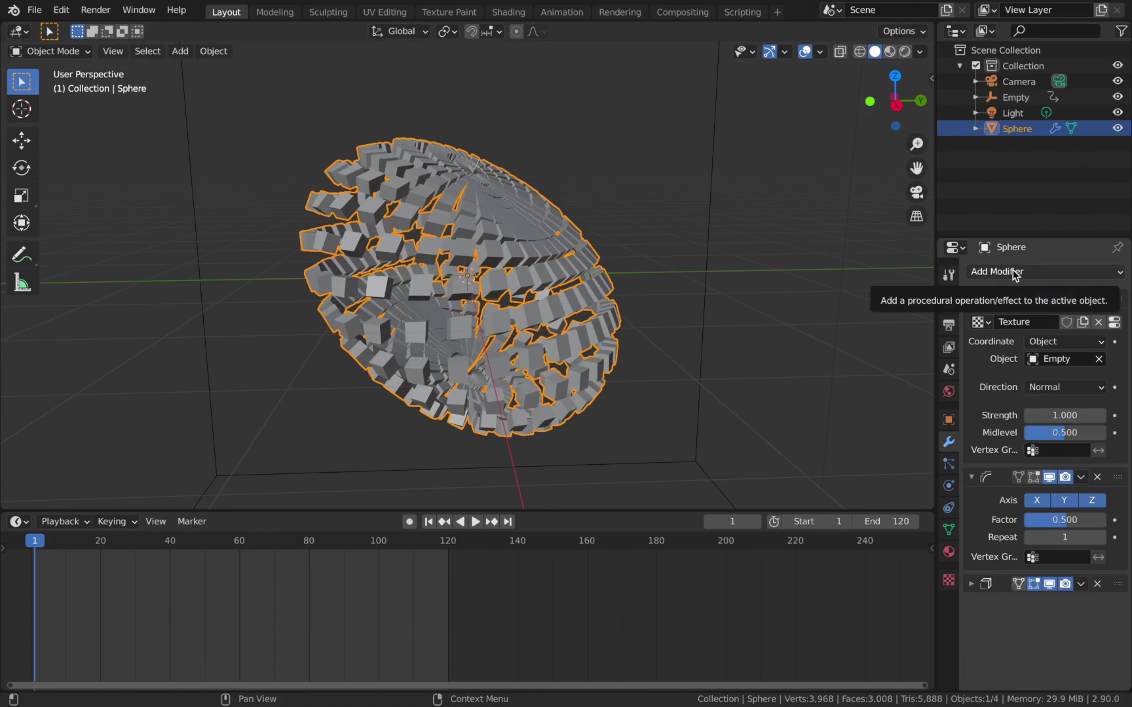
# Add a Wireframe modifier to the sphere and turn off its Replace Original option
pyautogui.click(1014, 275)
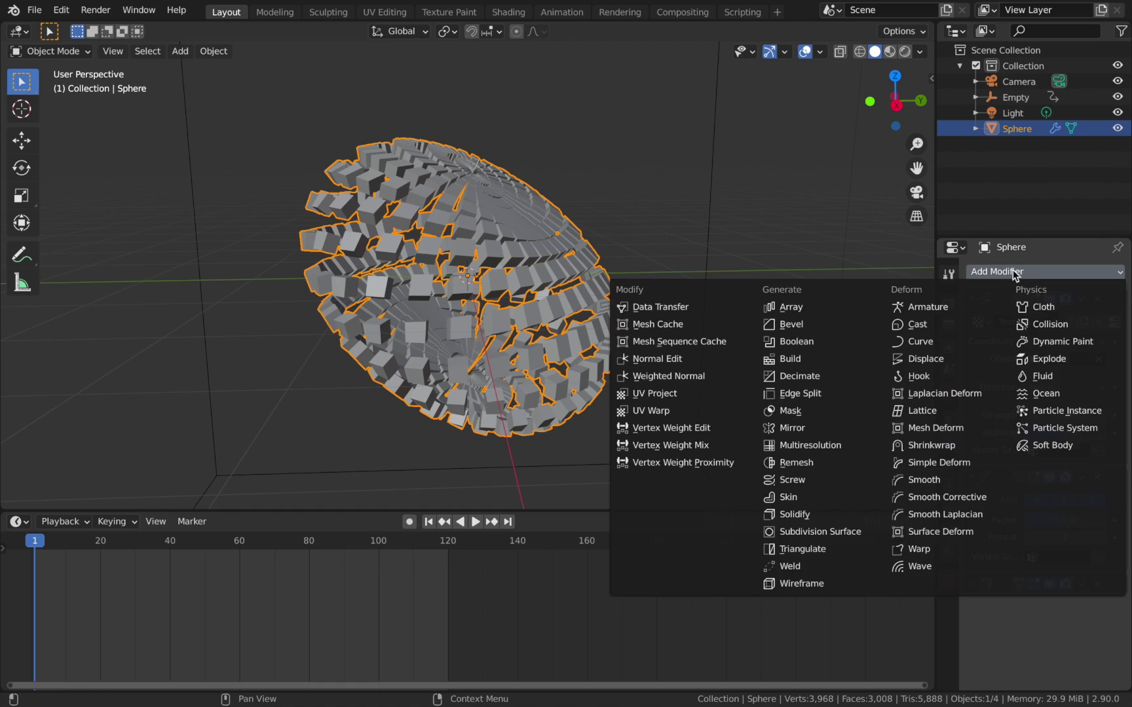
pyautogui.click(806, 583)
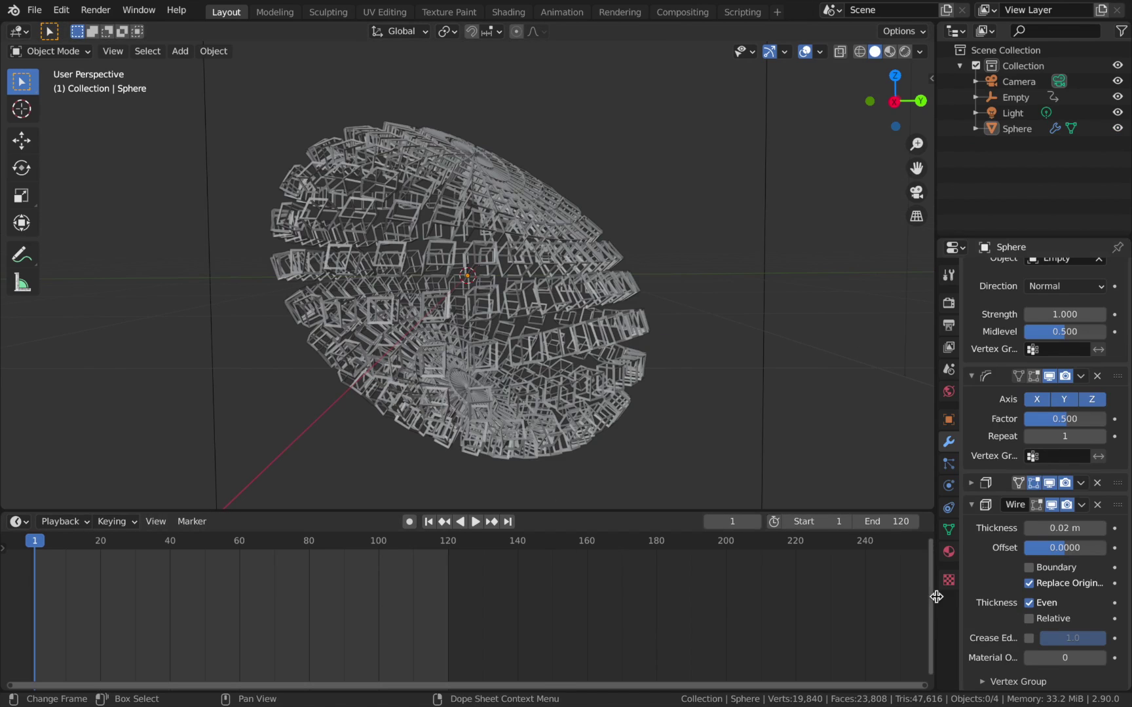
pyautogui.click(1028, 584)
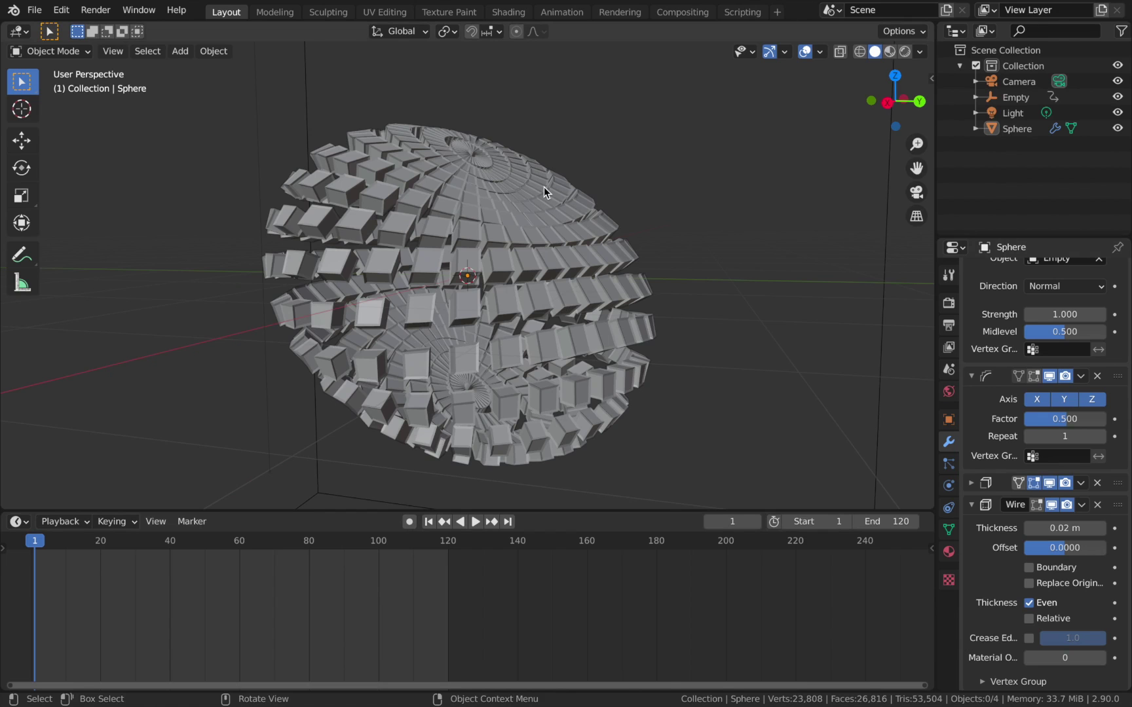
pyautogui.scroll(4, 1008, 409)
pyautogui.scroll(-4, 1012, 327)
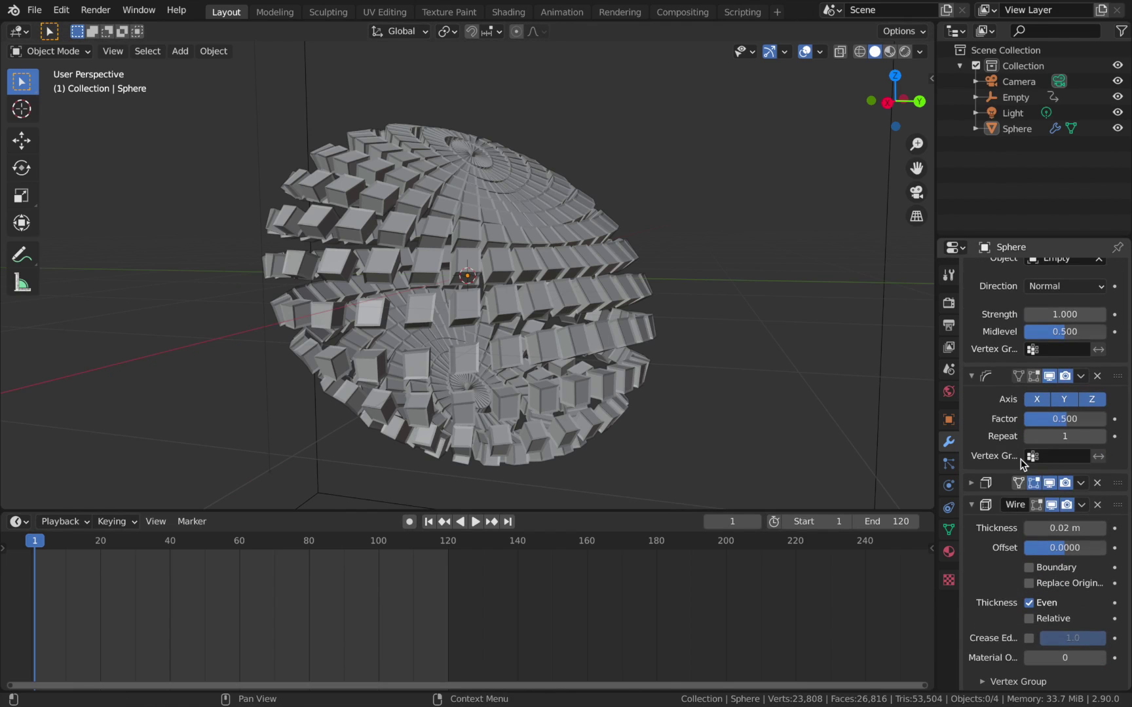
pyautogui.scroll(4, 1044, 341)
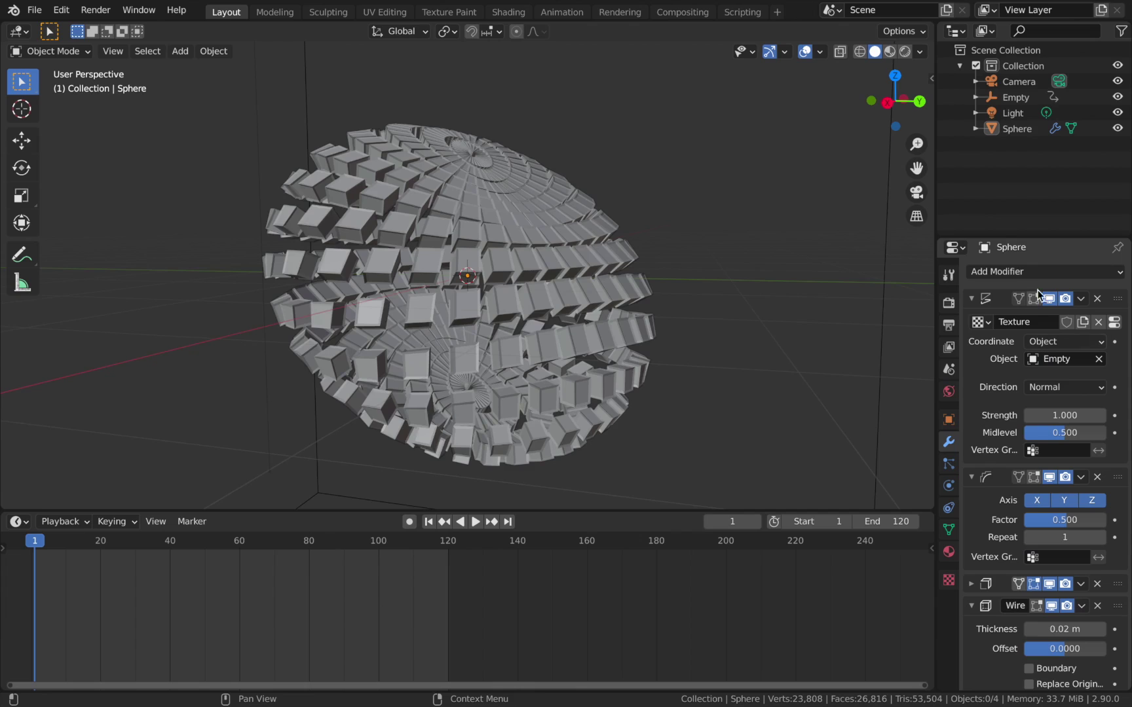
# Add a Mirror modifier to the sphere with both Axis and Bisect enabled on X, Y and Z
pyautogui.moveTo(655, 190); pyautogui.dragTo(622, 151, button='middle')
pyautogui.scroll(-3, 621, 151)
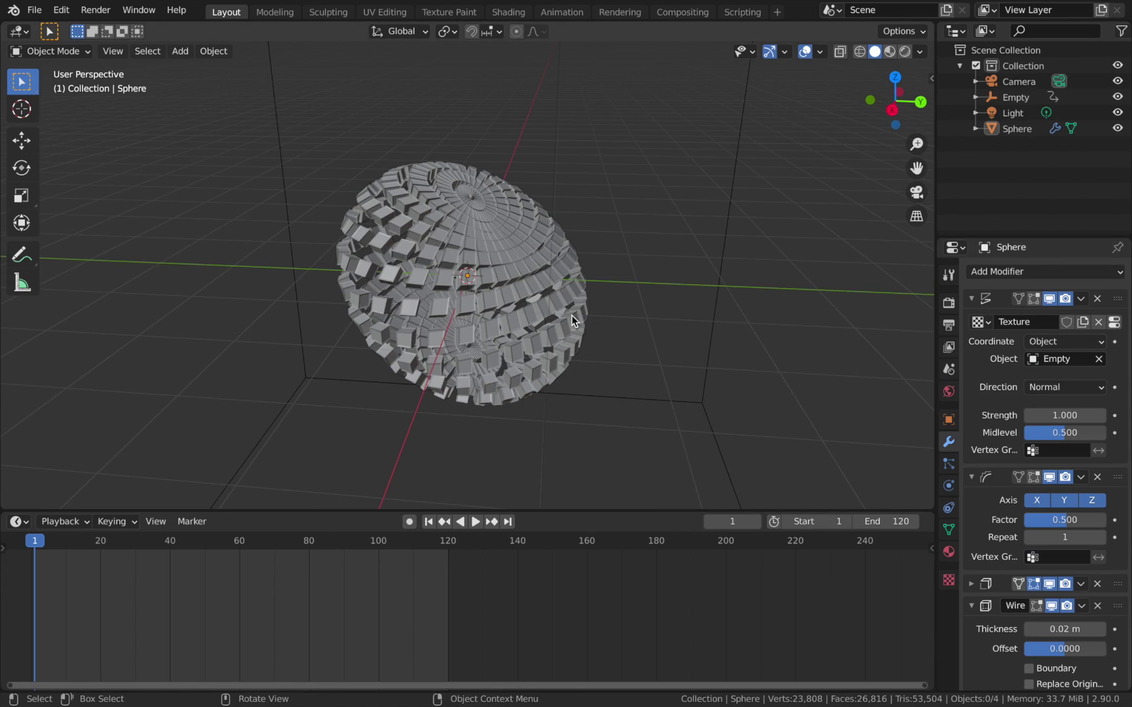
pyautogui.click(1021, 278)
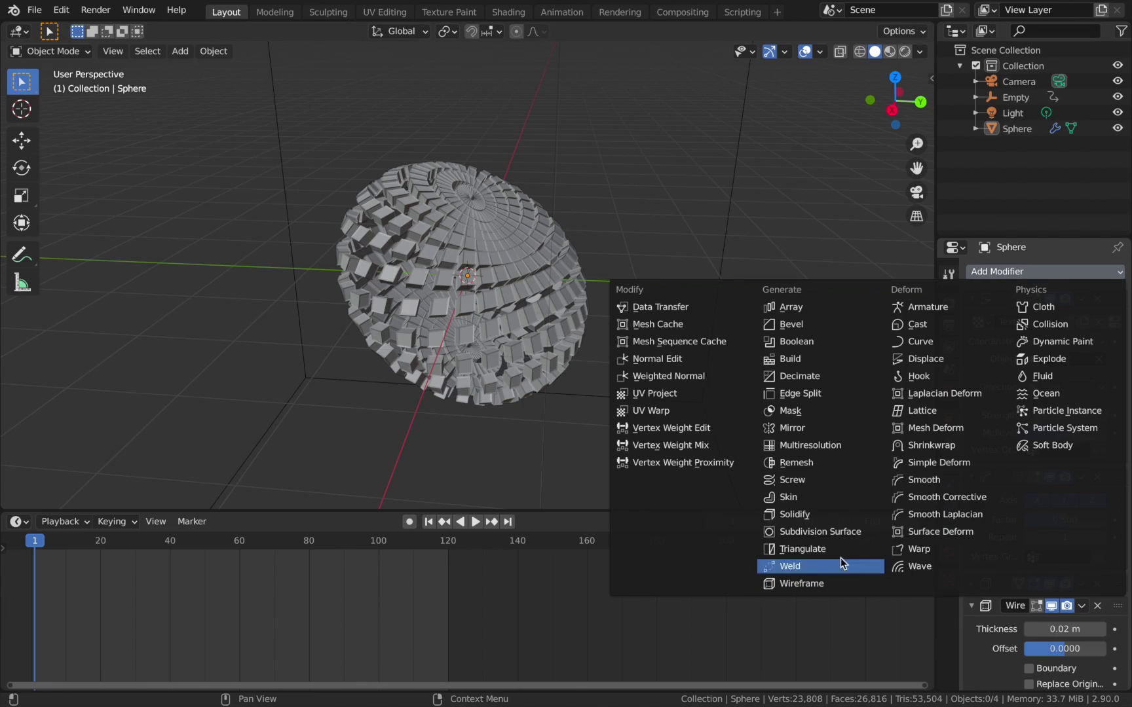
pyautogui.click(791, 428)
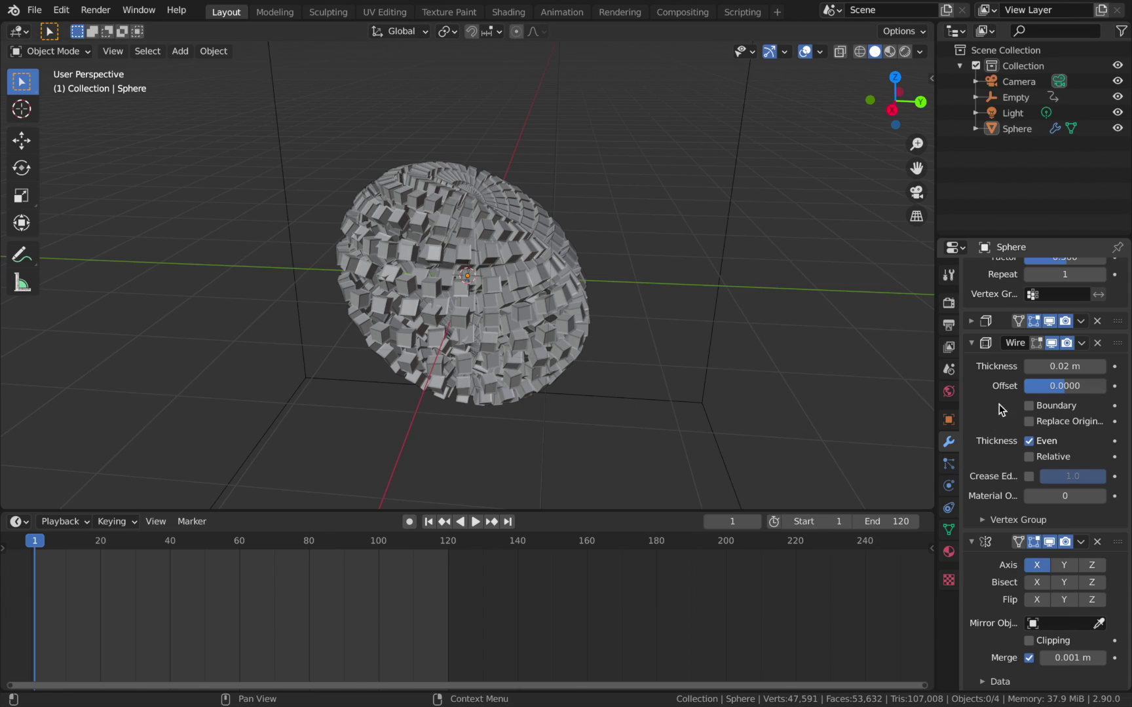
pyautogui.click(1065, 565)
pyautogui.click(1090, 566)
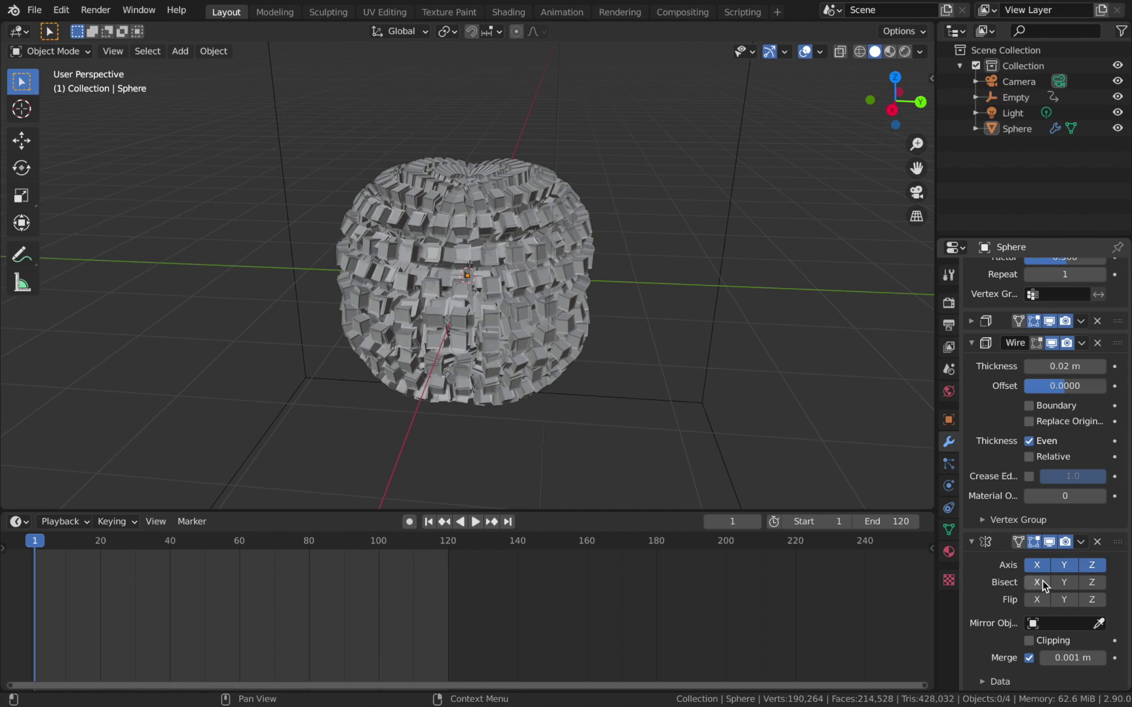
pyautogui.click(1042, 584)
pyautogui.click(1061, 587)
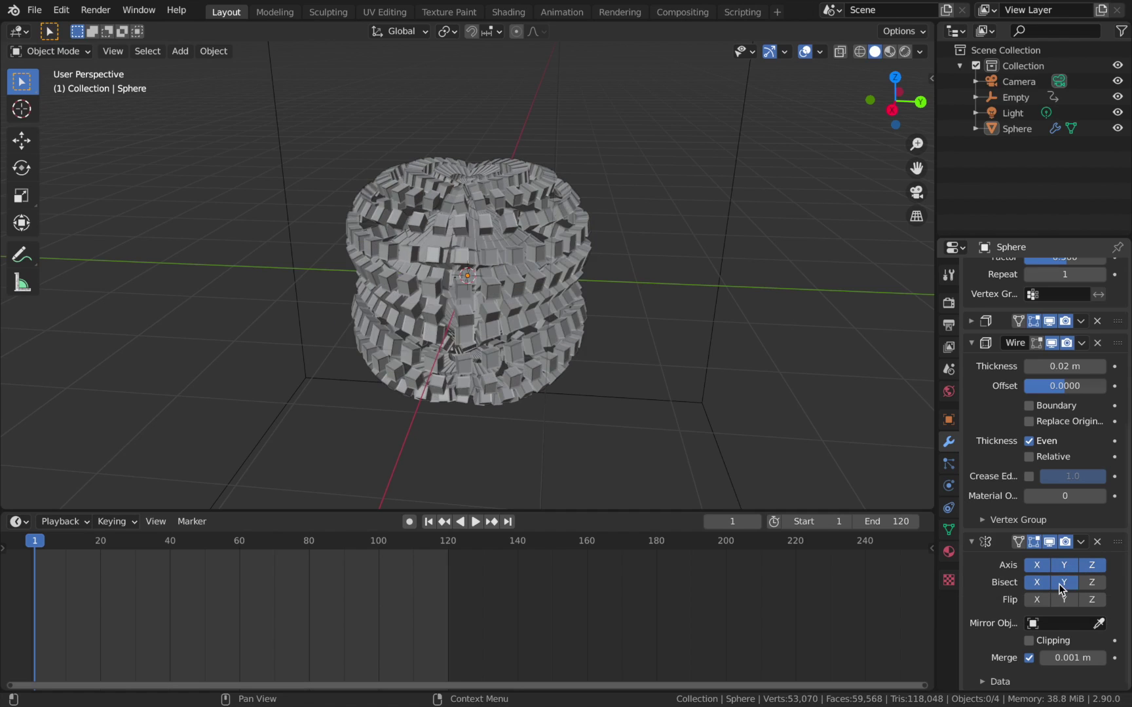
pyautogui.click(1091, 582)
# Play the animation to check how the mirrored sphere moves, and stop playback
pyautogui.press('space')
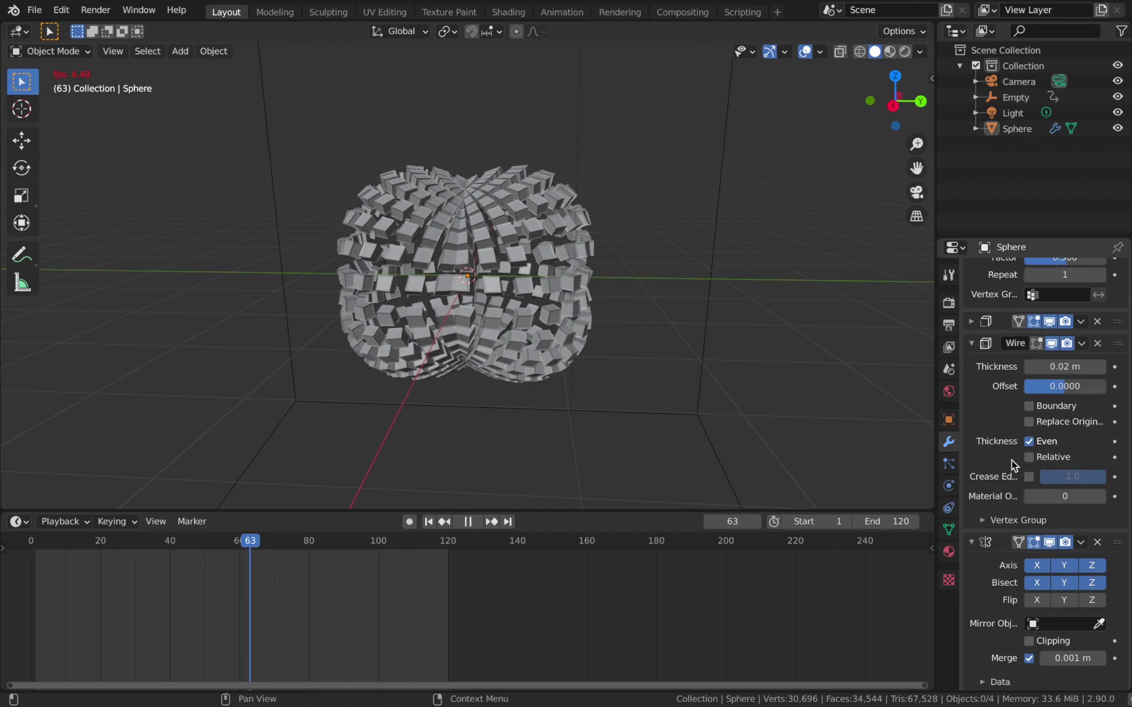
pyautogui.scroll(3, 1000, 374)
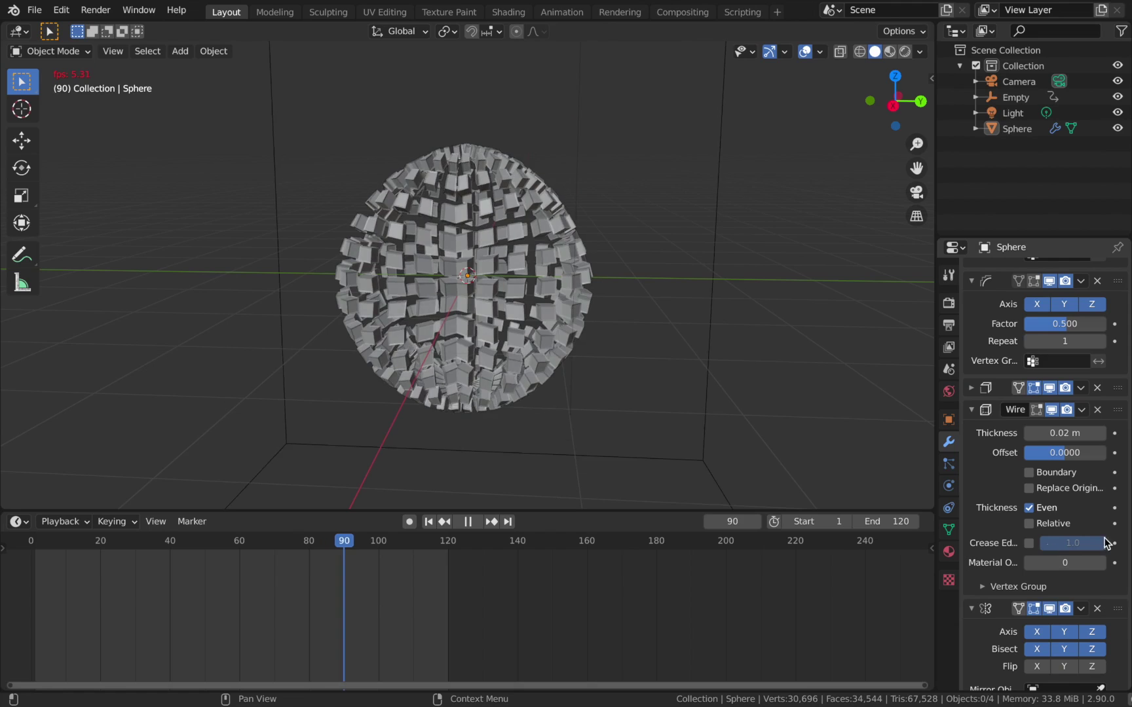
pyautogui.press('space')
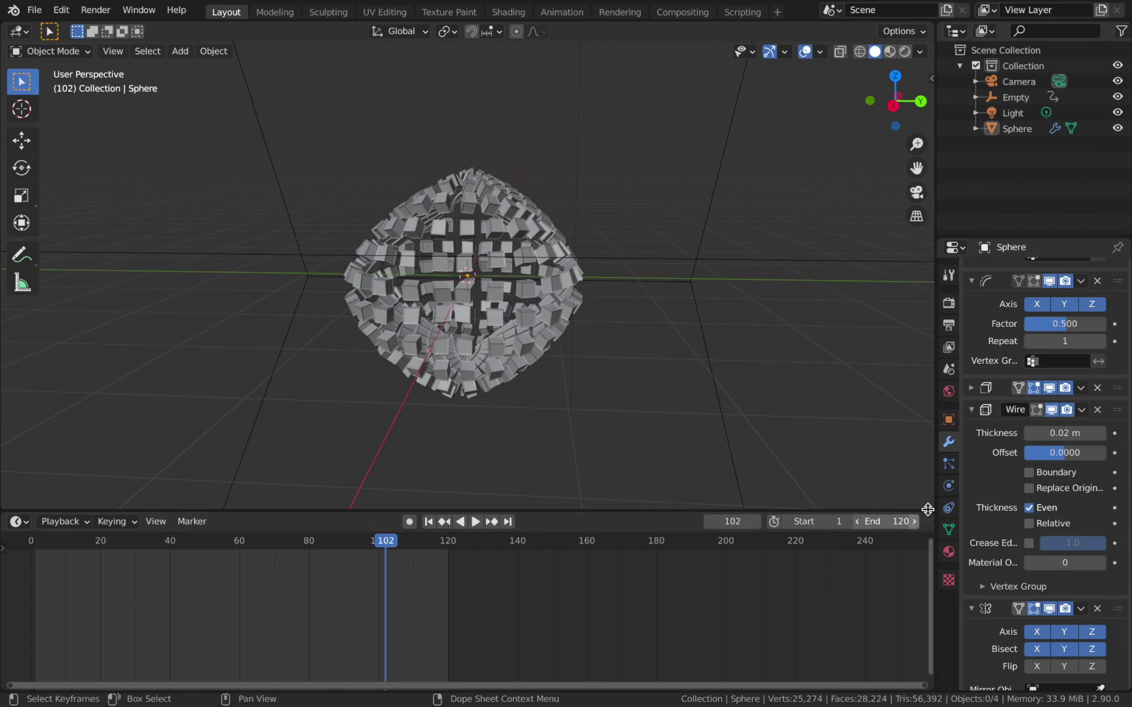
pyautogui.scroll(-3, 964, 545)
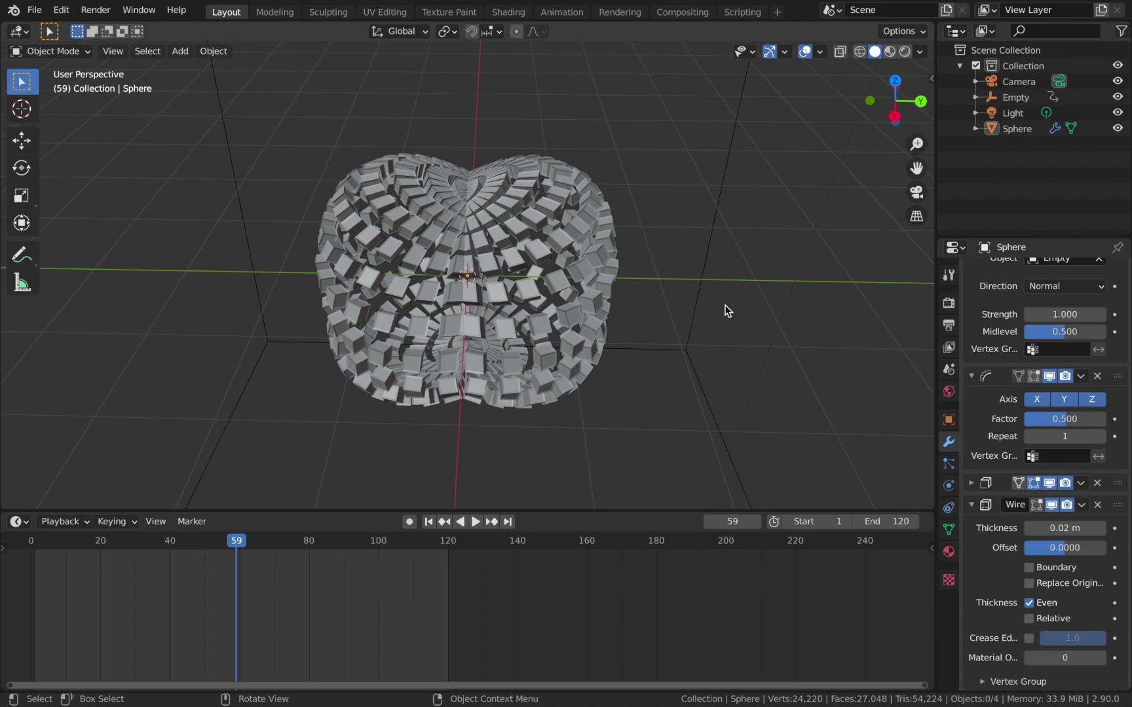
# Clear the camera's location and rotation so it sits unrotated at the world origin
pyautogui.moveTo(725, 306); pyautogui.dragTo(723, 380, button='middle')
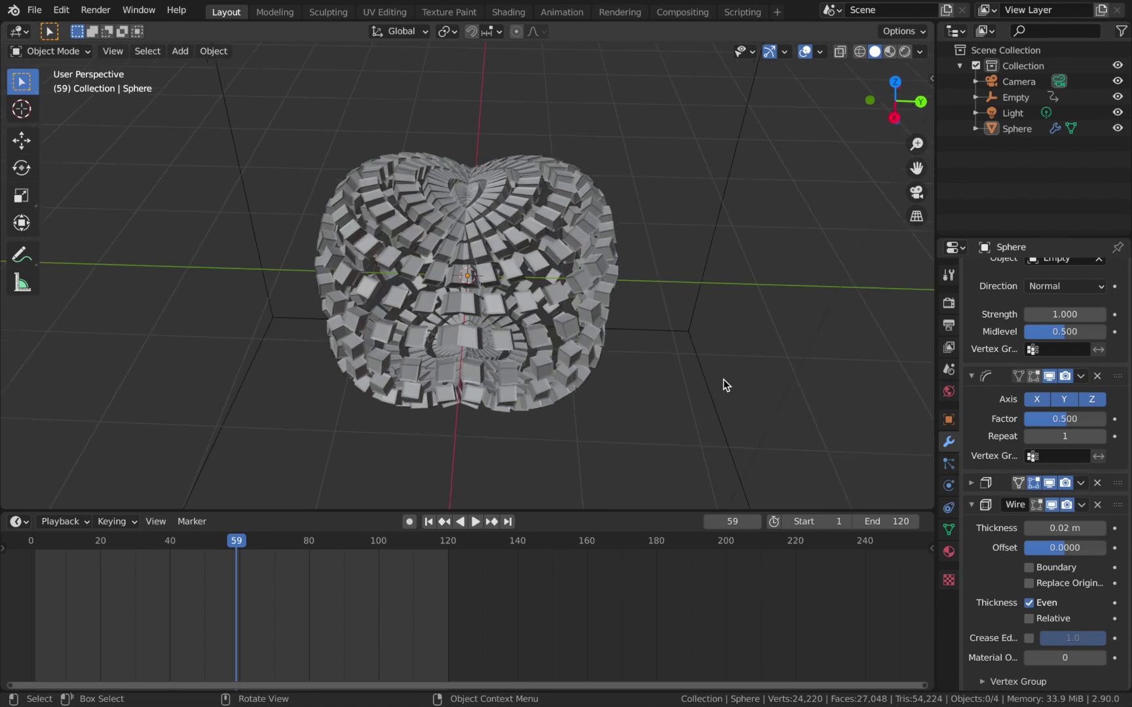
pyautogui.scroll(-5, 723, 380)
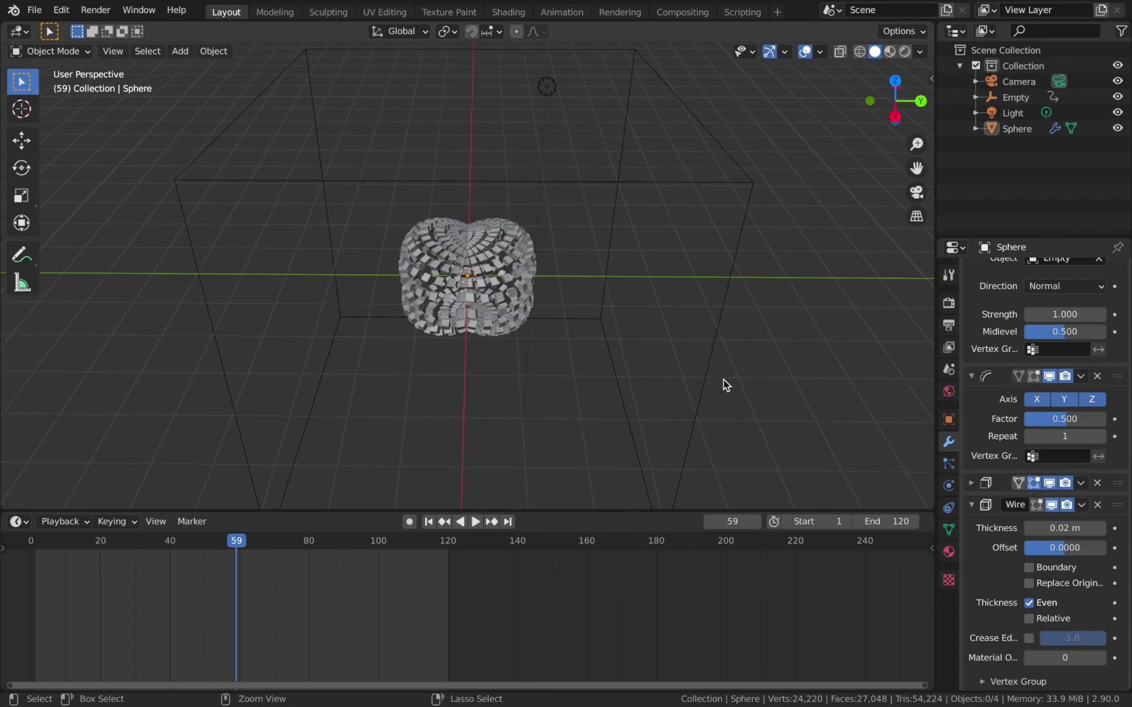
pyautogui.keyDown('ctrl'); pyautogui.scroll(-10, 582, 152); pyautogui.keyUp('ctrl')
pyautogui.keyDown('ctrl'); pyautogui.scroll(6, 583, 151); pyautogui.keyUp('ctrl')
pyautogui.keyDown('ctrl'); pyautogui.scroll(3, 583, 152); pyautogui.keyUp('ctrl')
pyautogui.keyDown('ctrl'); pyautogui.scroll(-3, 583, 152); pyautogui.keyUp('ctrl')
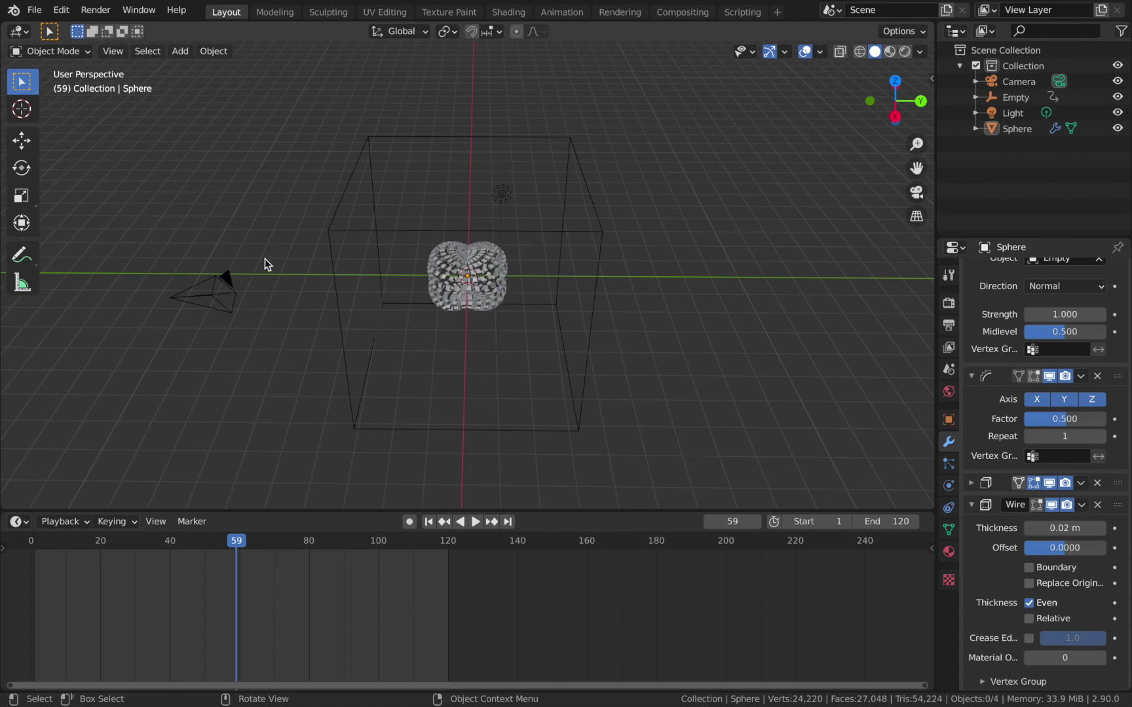
pyautogui.click(227, 281)
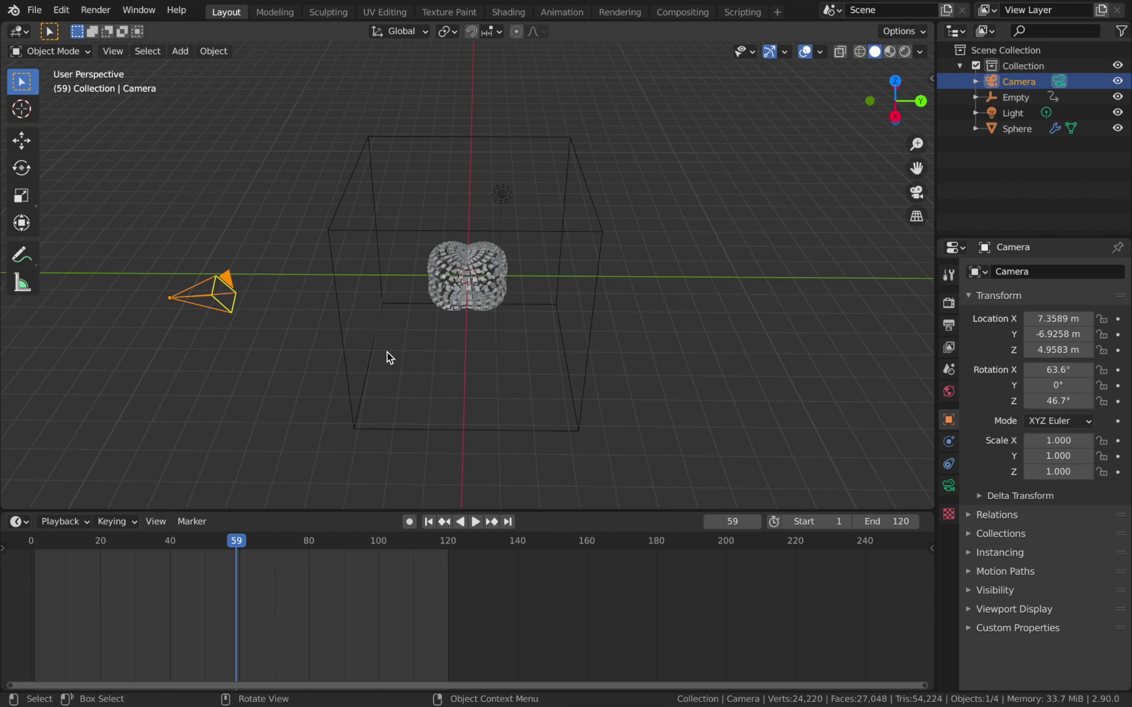
pyautogui.hotkey('alt', 'g')
pyautogui.hotkey('alt', 'r')
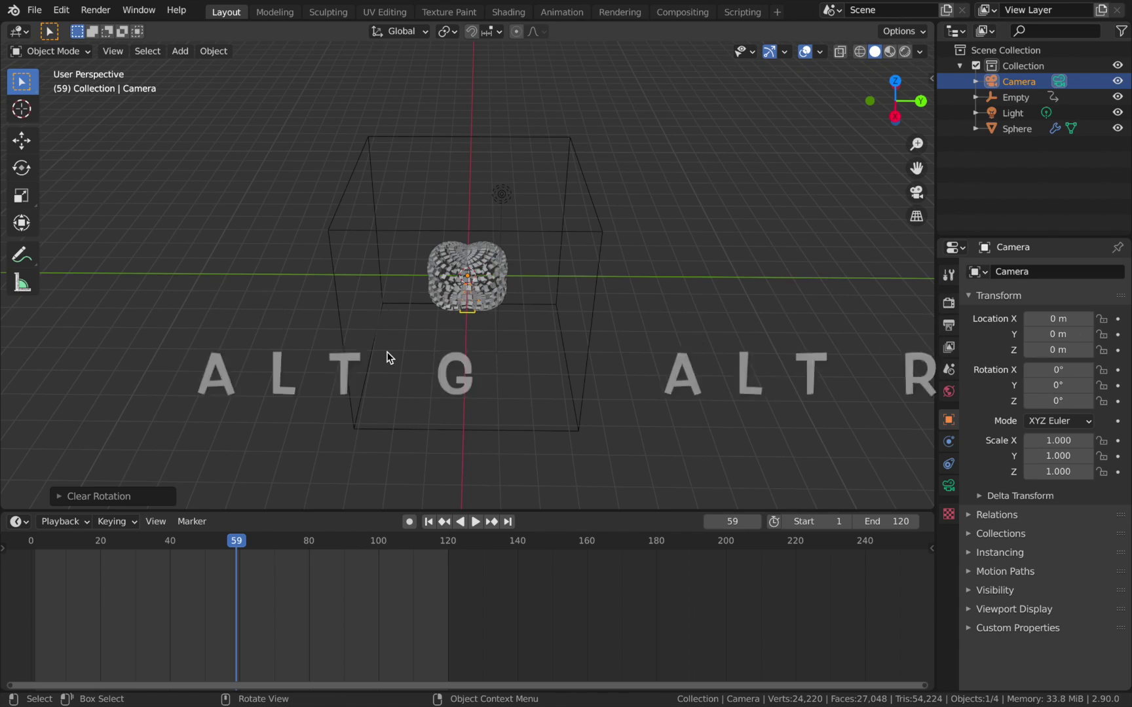
# Raise the camera straight up the Z axis to about 14.8 m, framing the sphere through the camera view
pyautogui.press('g')
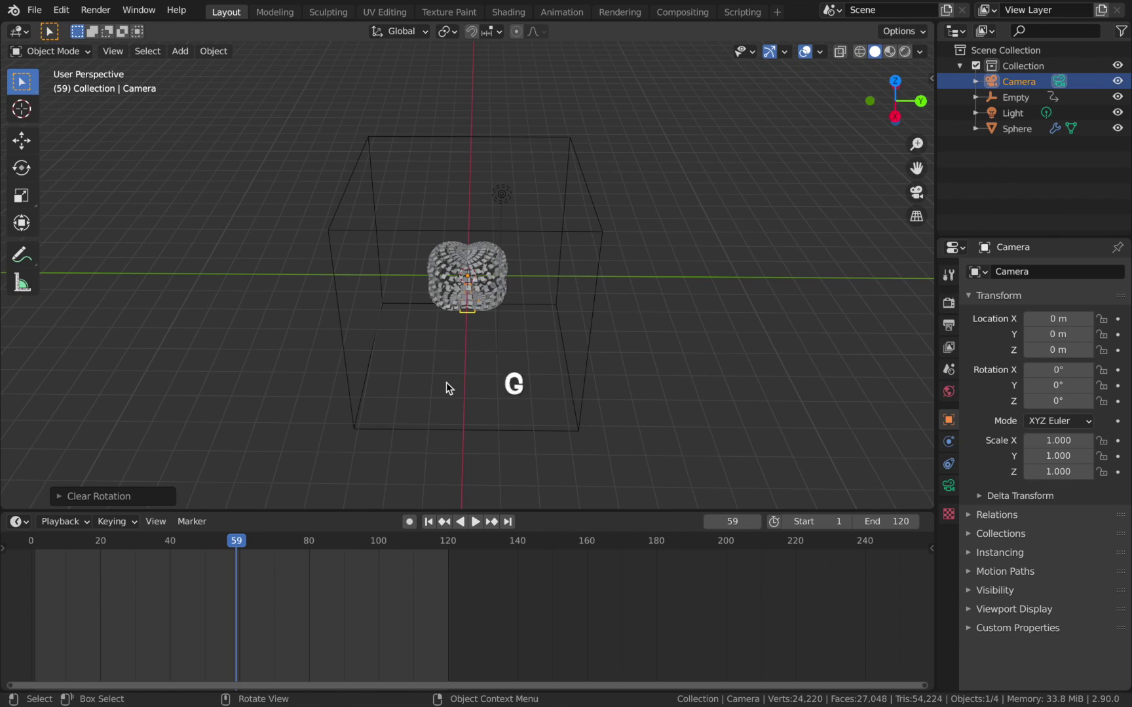
pyautogui.press('z')
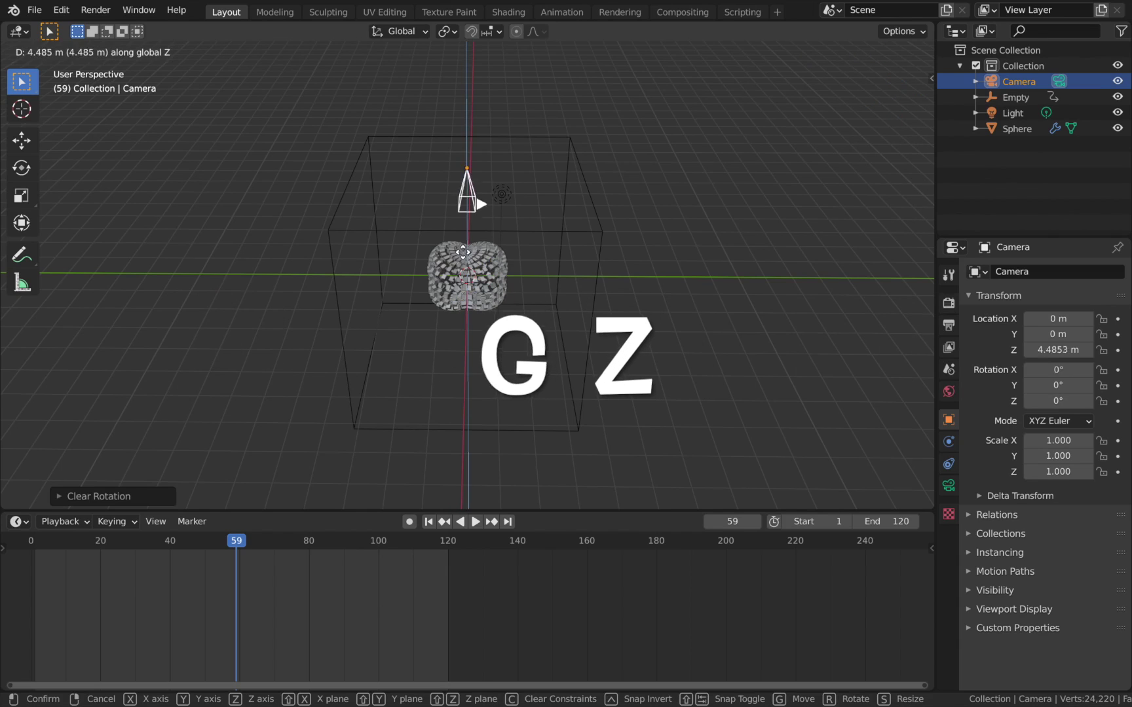
pyautogui.click(568, 280)
pyautogui.press('o')
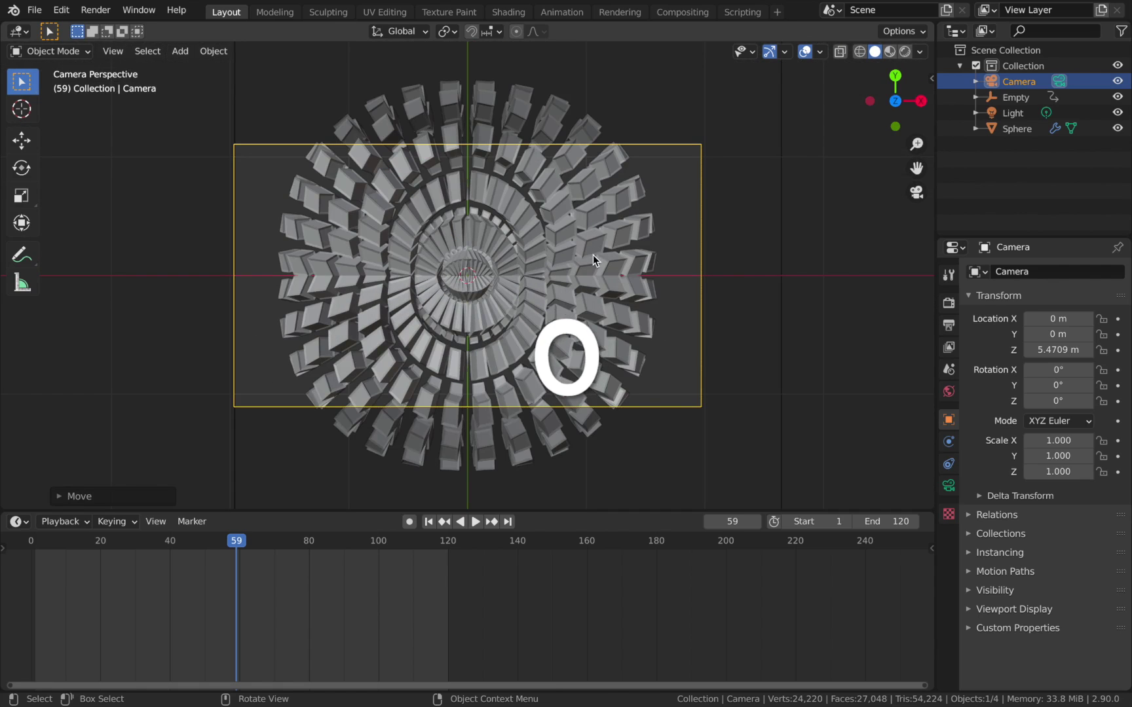
pyautogui.press('g')
pyautogui.press('z')
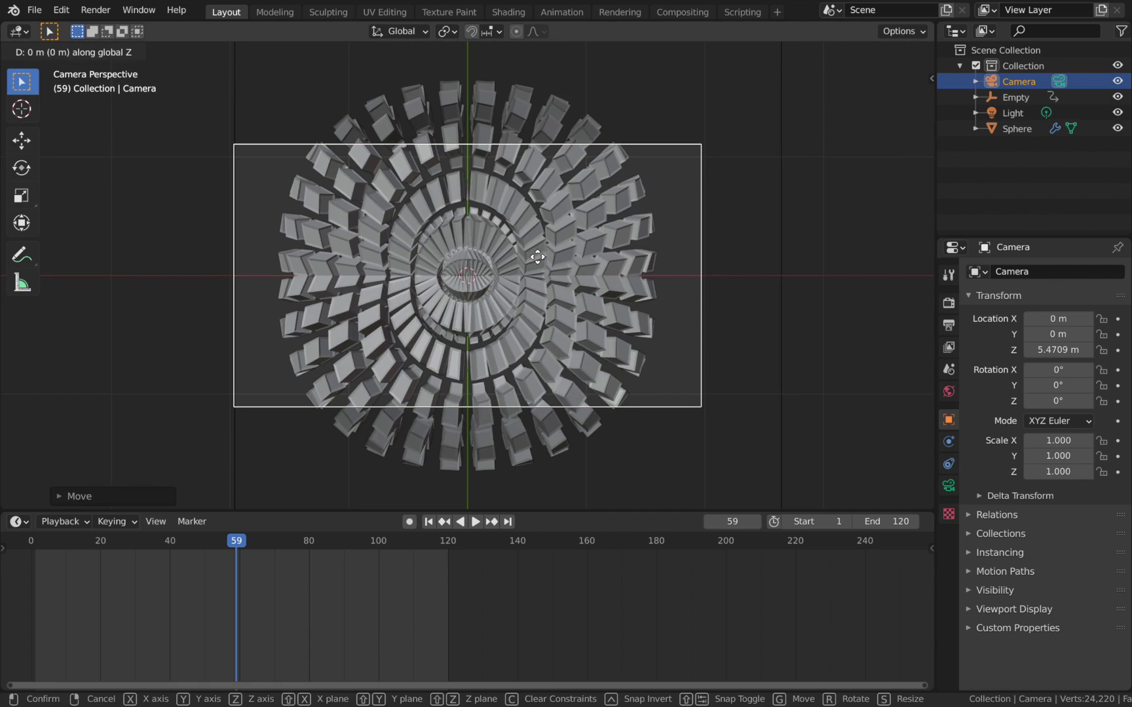
pyautogui.click(507, 422)
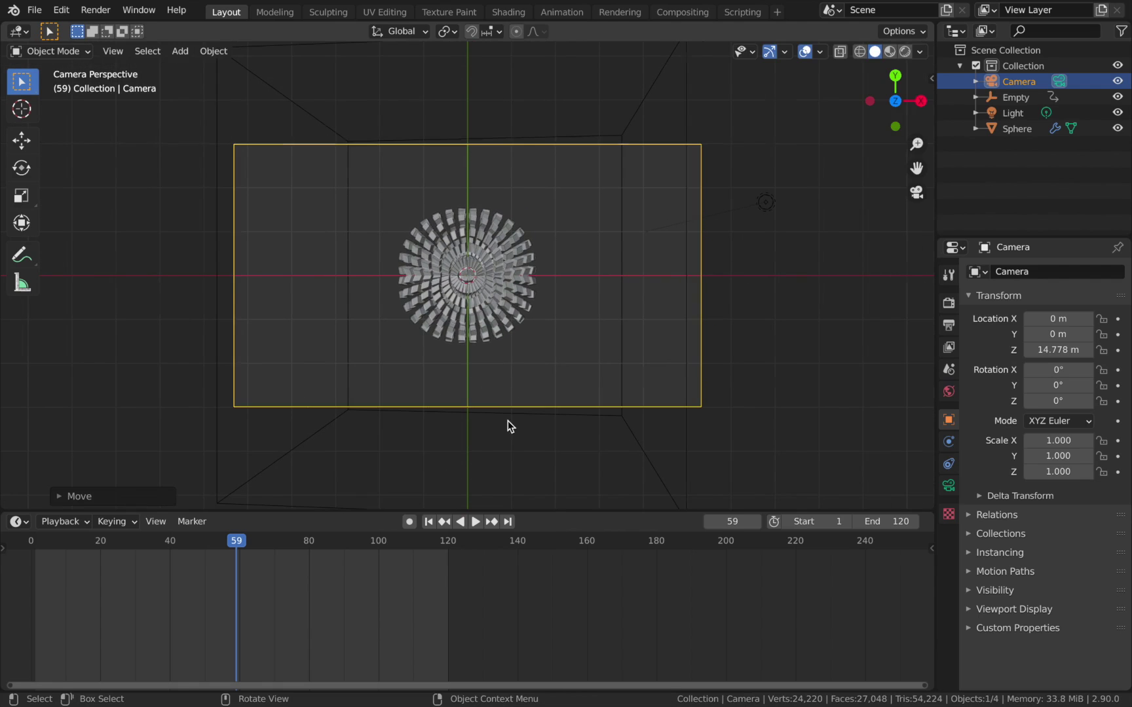
# Preview the animation through the camera, try a different factor on the sphere's Smooth modifier and undo it
pyautogui.press('space')
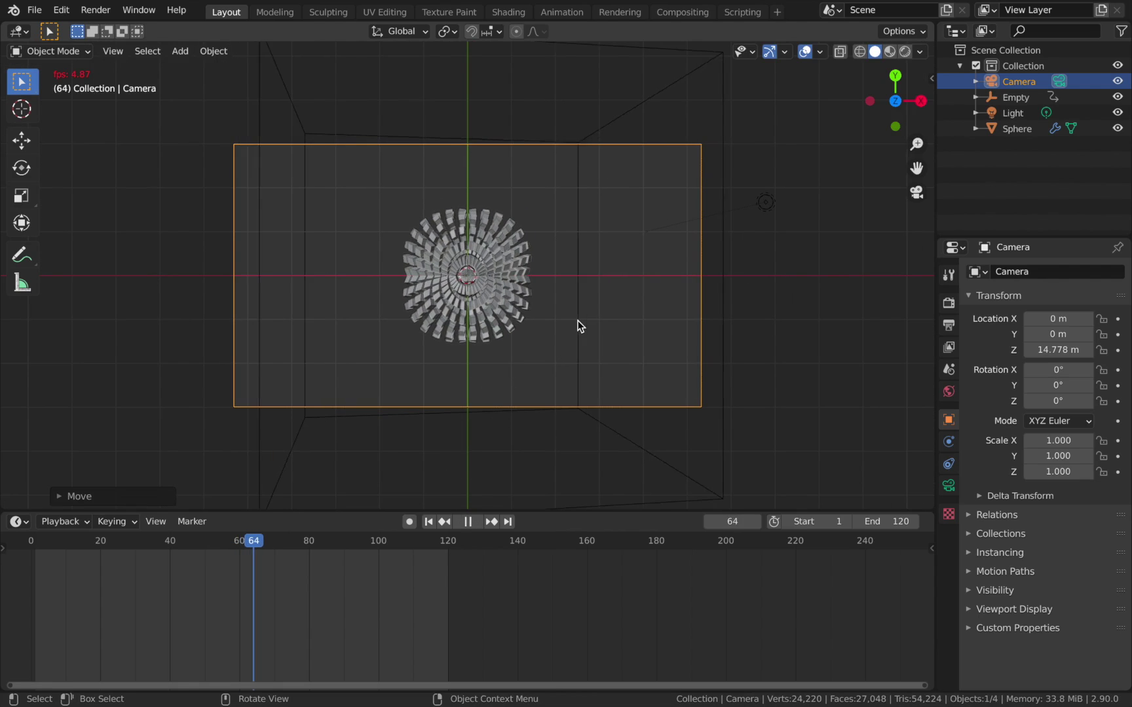
pyautogui.click(579, 324)
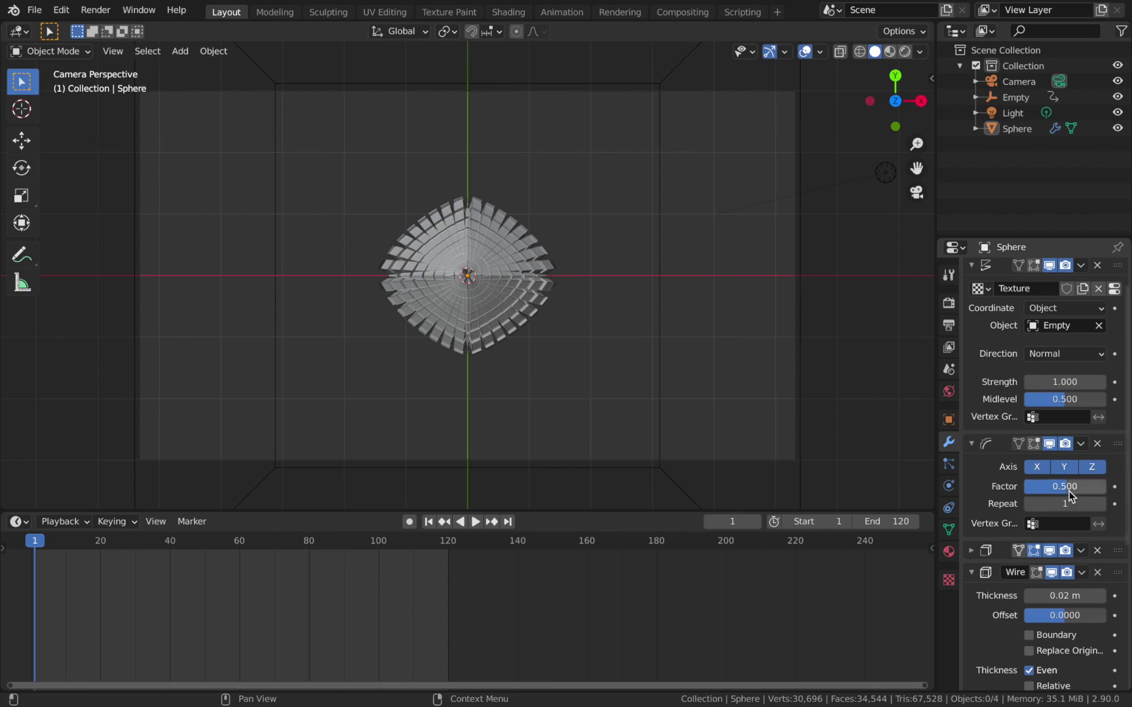
pyautogui.moveTo(1069, 486); pyautogui.dragTo(1113, 486)
pyautogui.hotkey('ctrl', 'z')
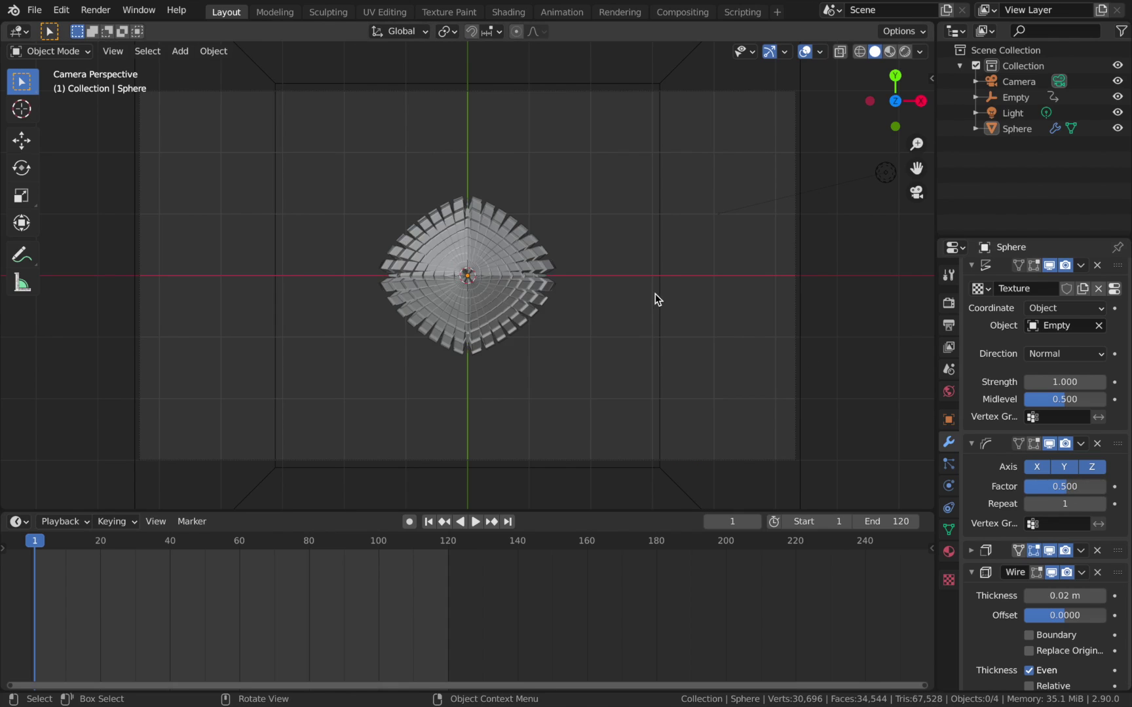
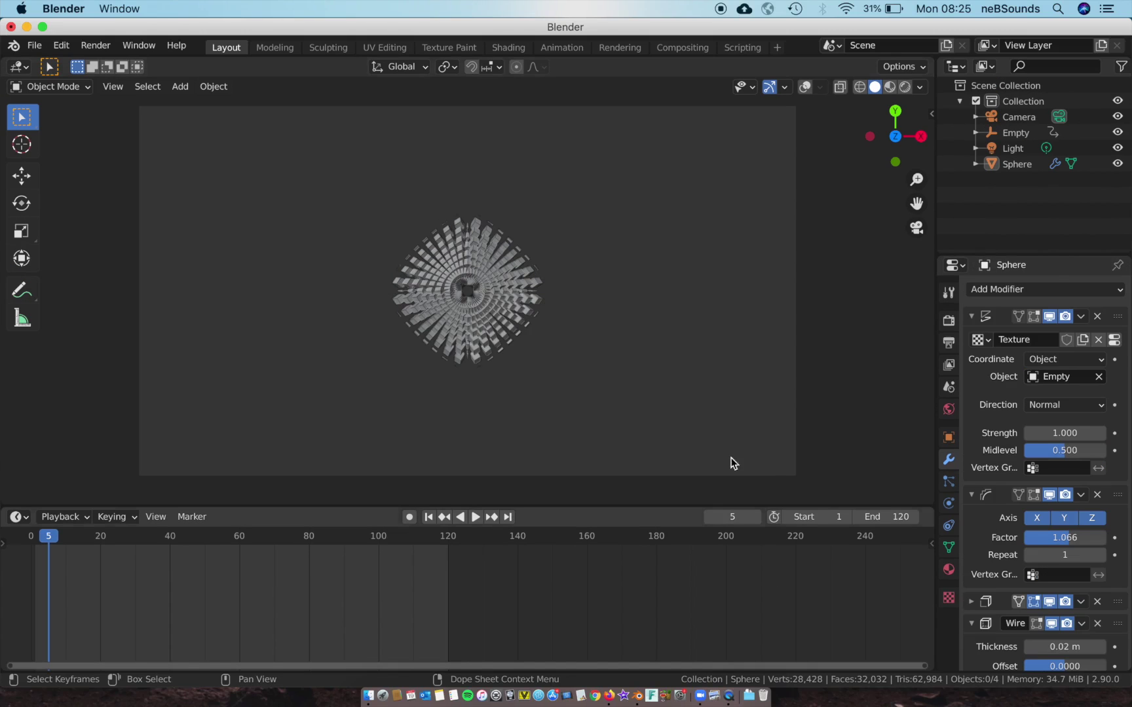
# Save the project under the file name Trippy Psychedelic Animation Loop.blend
pyautogui.click(36, 46)
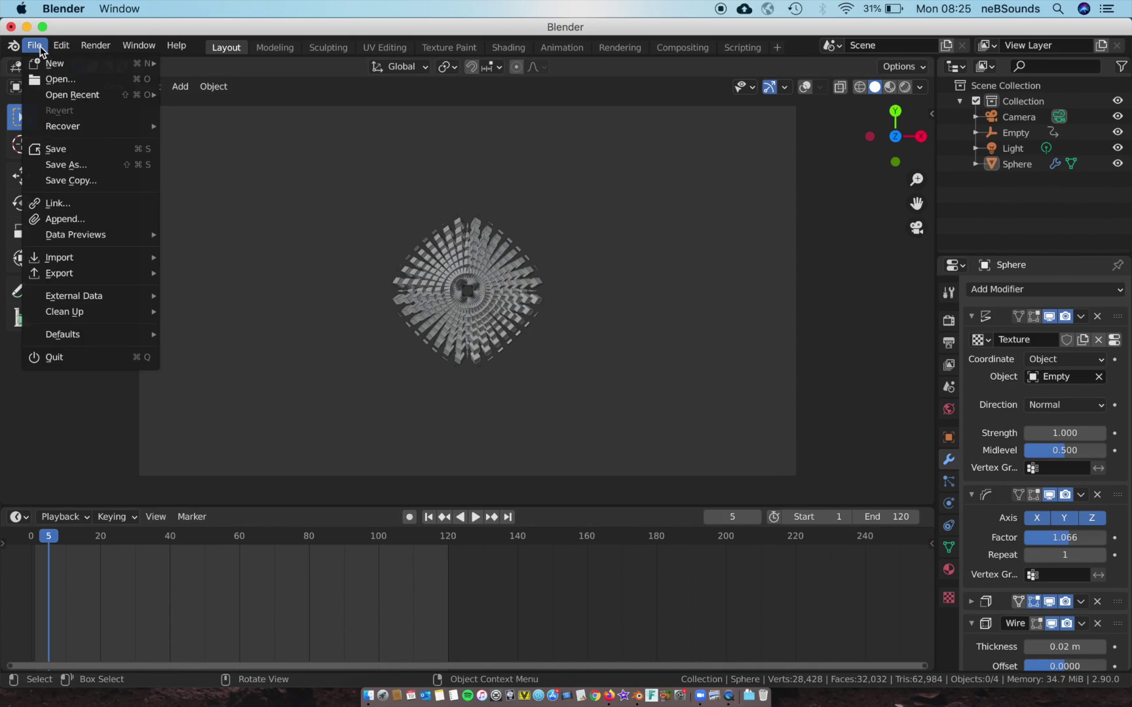
pyautogui.click(91, 170)
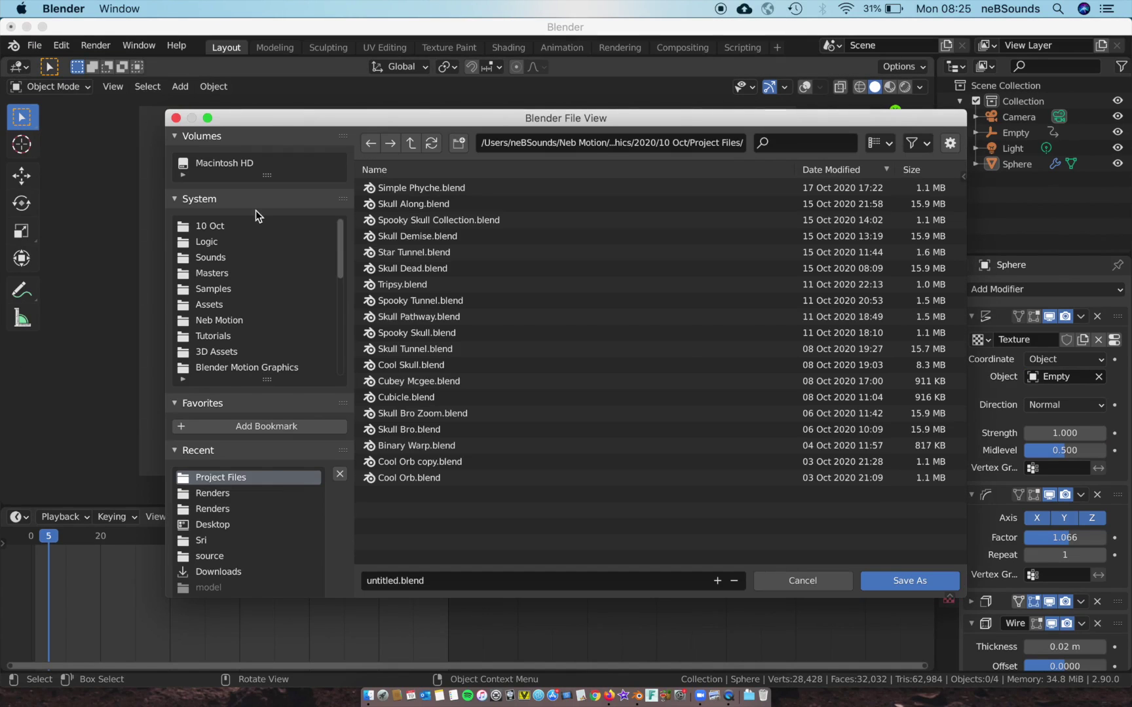
pyautogui.click(485, 580)
pyautogui.write('Trippy P')
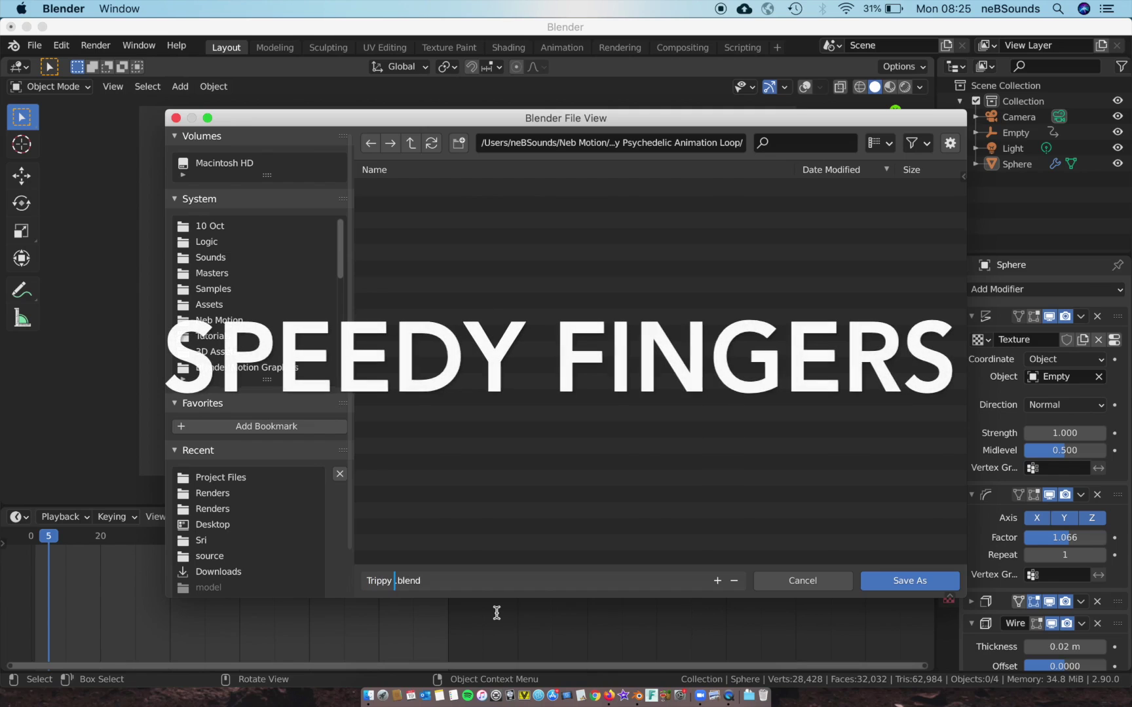
pyautogui.write('sychedelic Animation Loop')
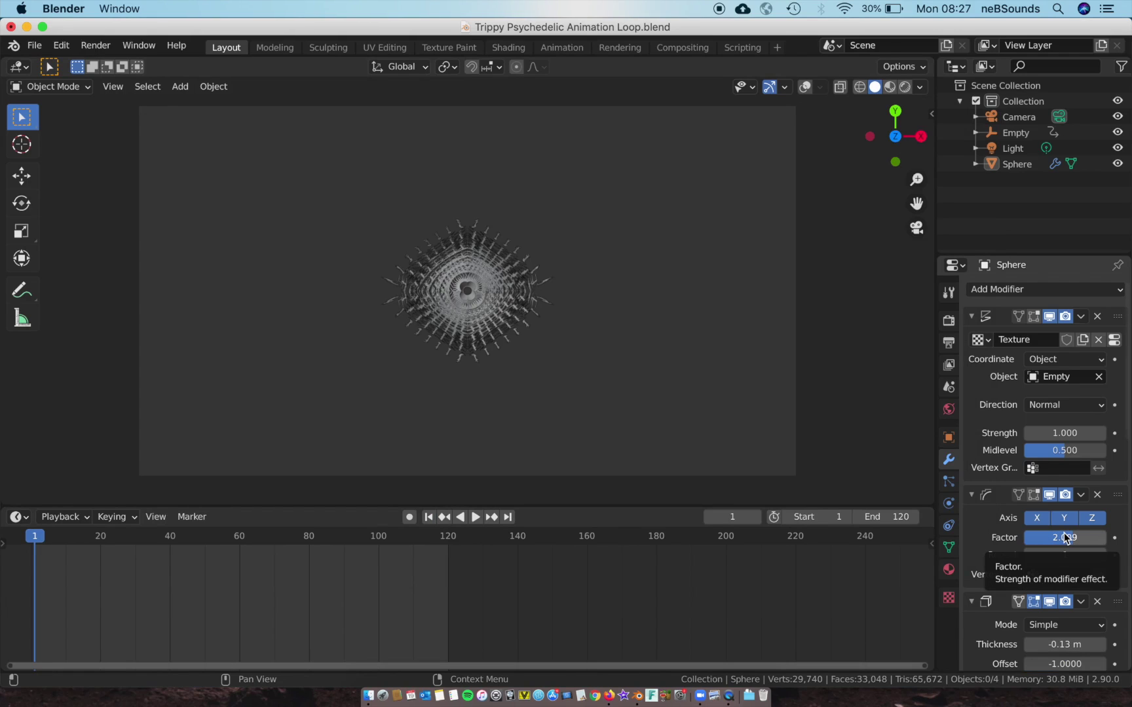
# Keyframe the sphere's Smooth factor of 2.009 at frame 1 and duplicate that keyframe to frame 121
pyautogui.press('i')
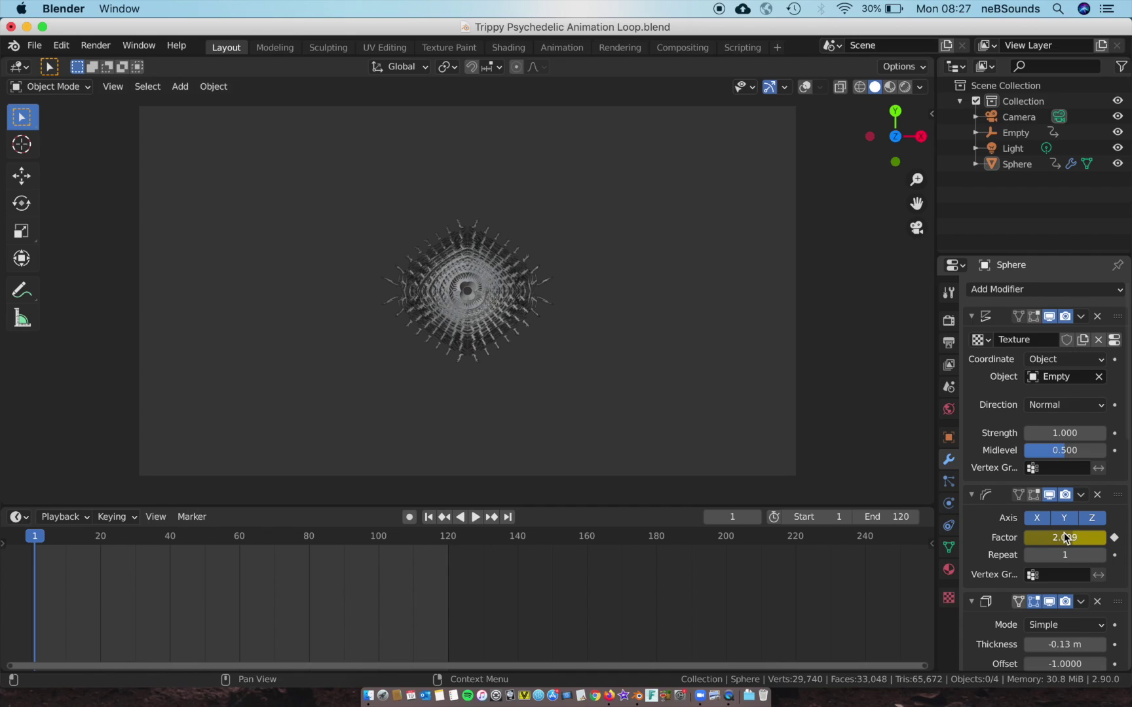
pyautogui.click(1004, 168)
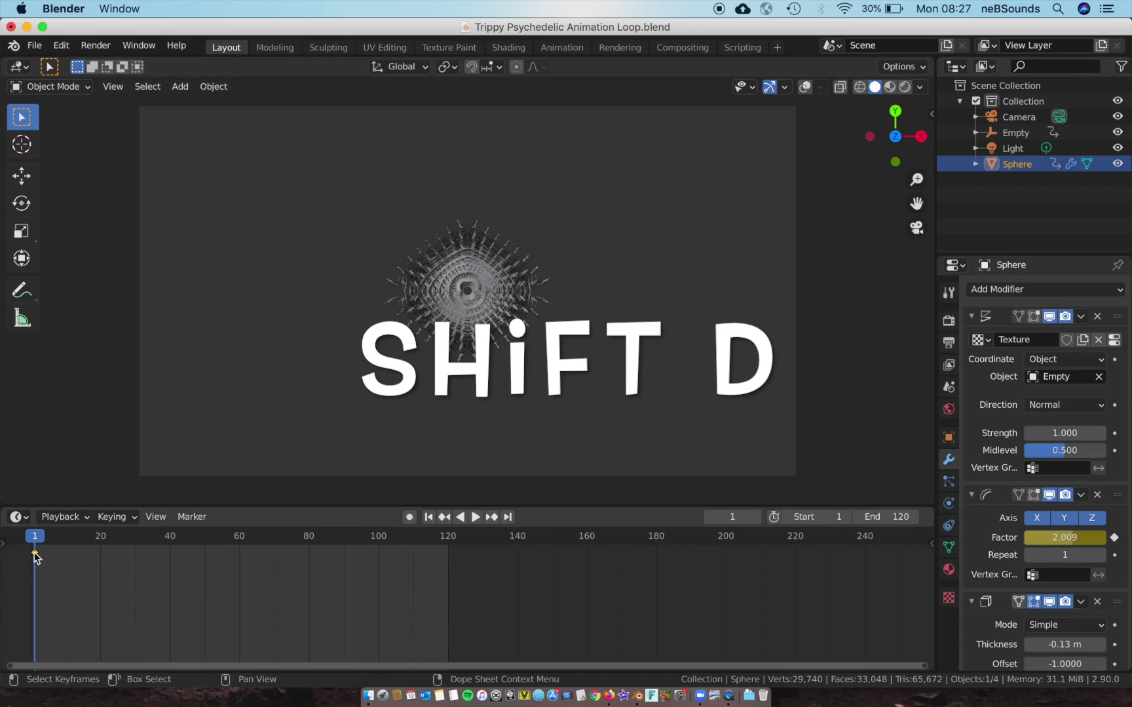
pyautogui.hotkey('shift', 'd')
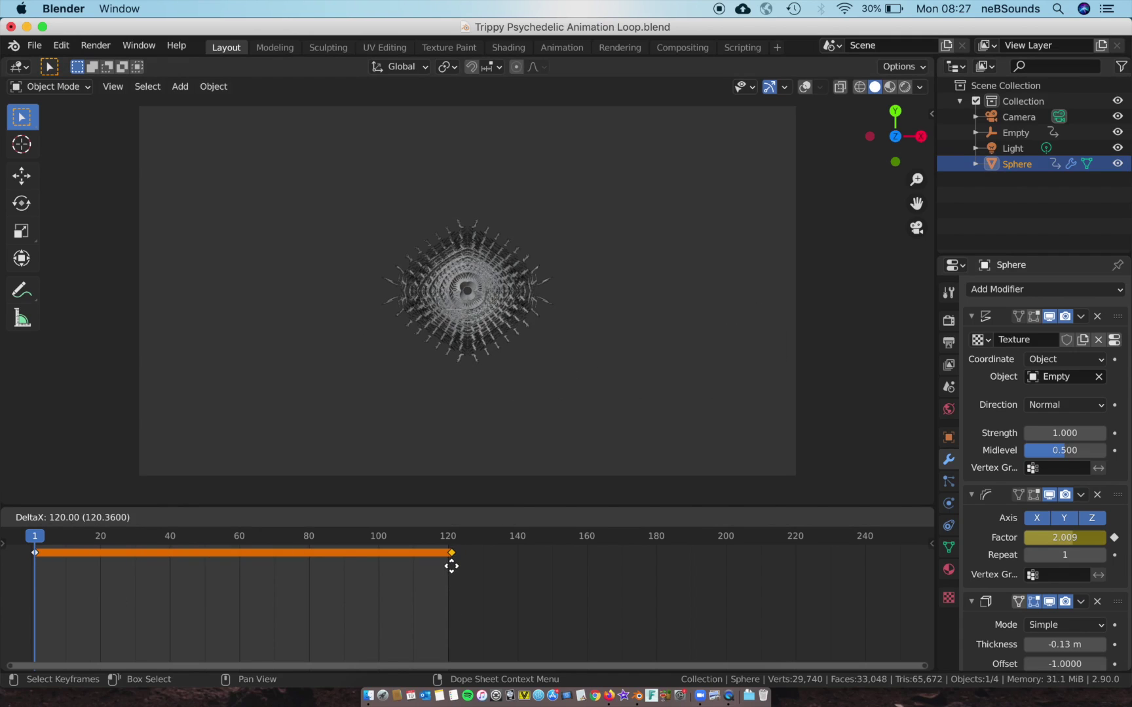
pyautogui.click(452, 566)
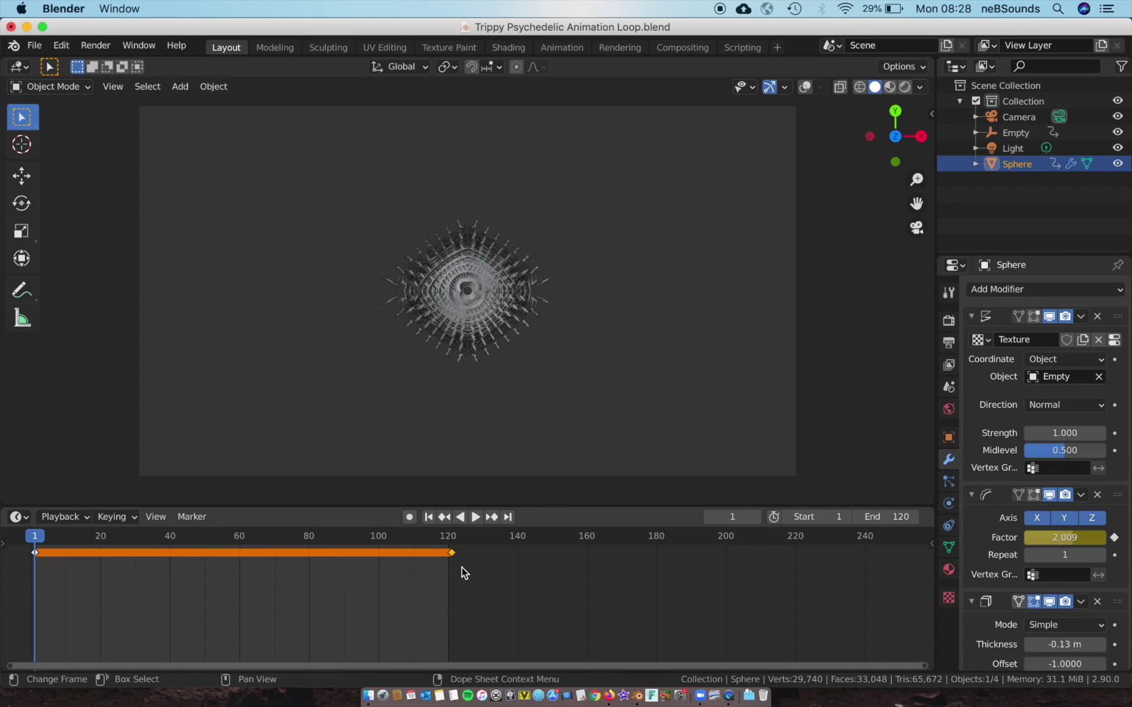
# Keyframe the Smooth factor at about 5.783 on frame 61 and play the animation to check the loop
pyautogui.click(244, 539)
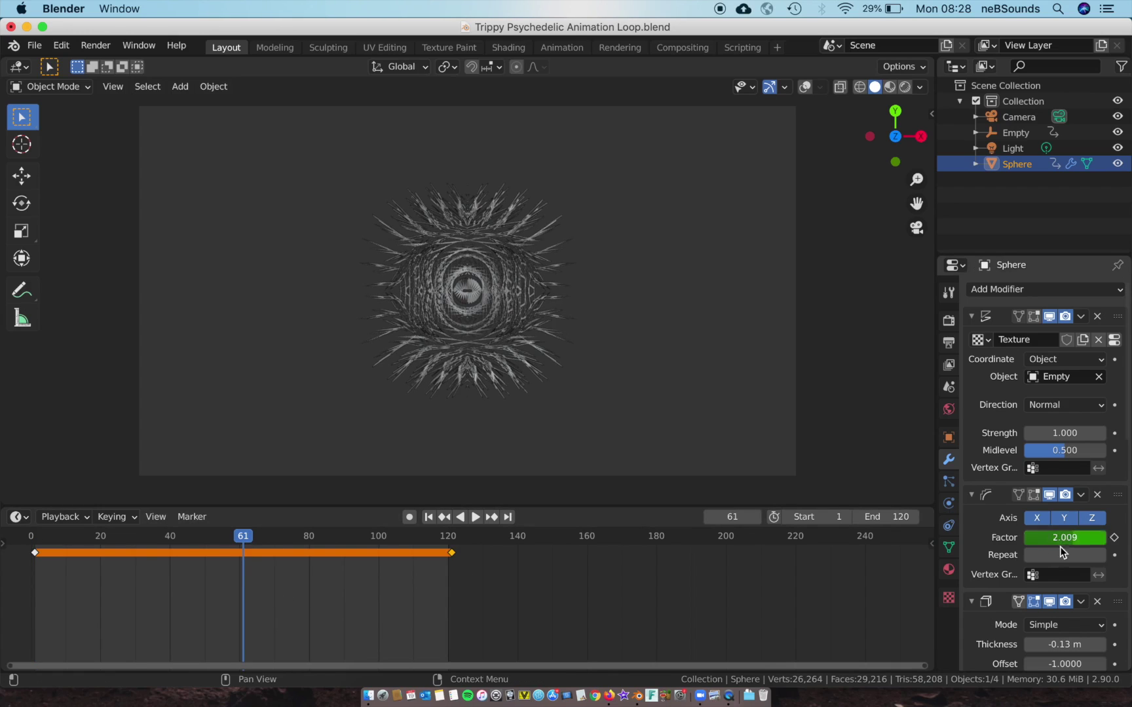
pyautogui.moveTo(1064, 537); pyautogui.dragTo(1107, 534)
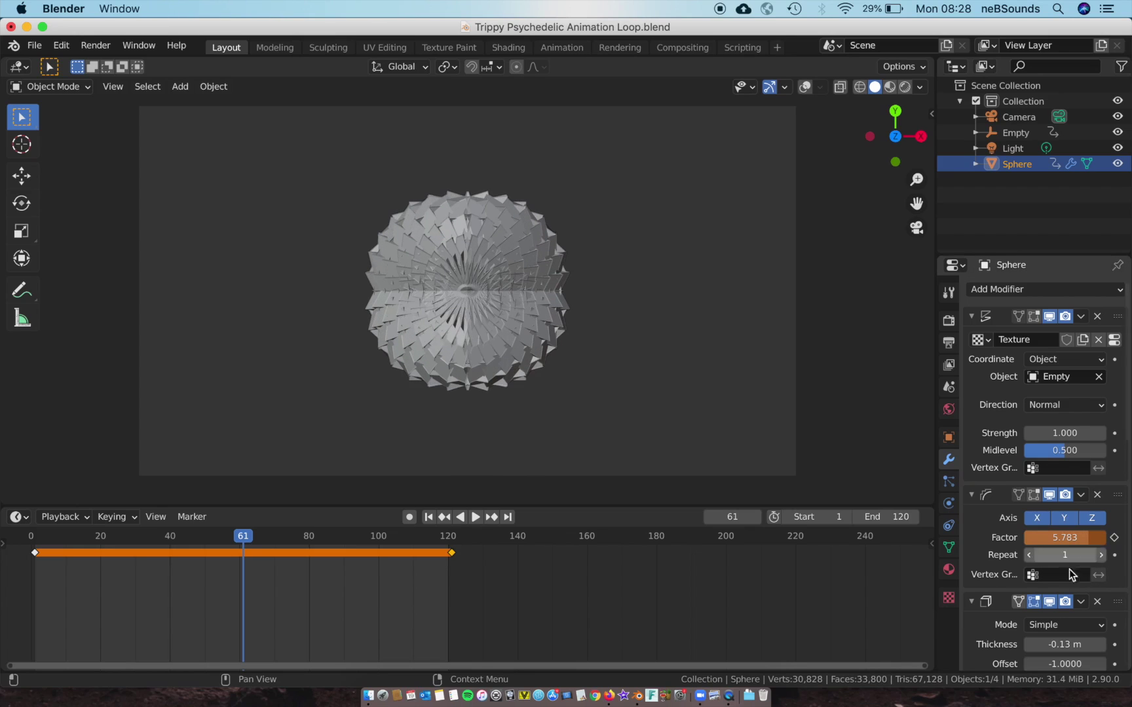
pyautogui.click(1115, 539)
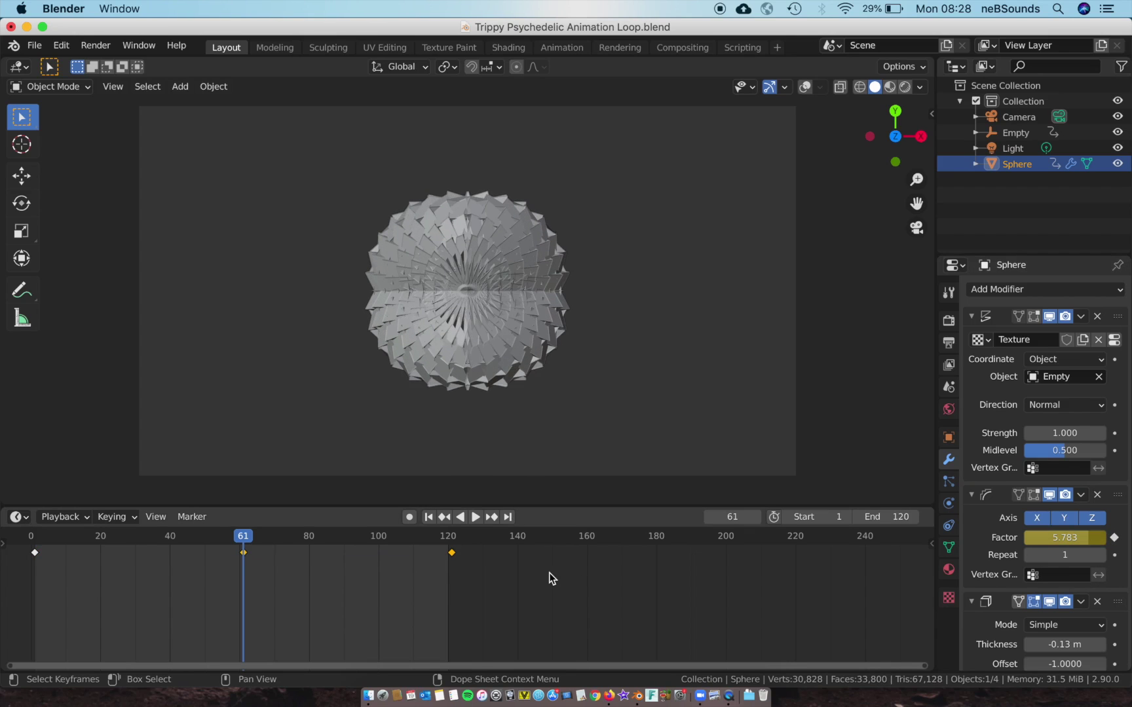
pyautogui.press('space')
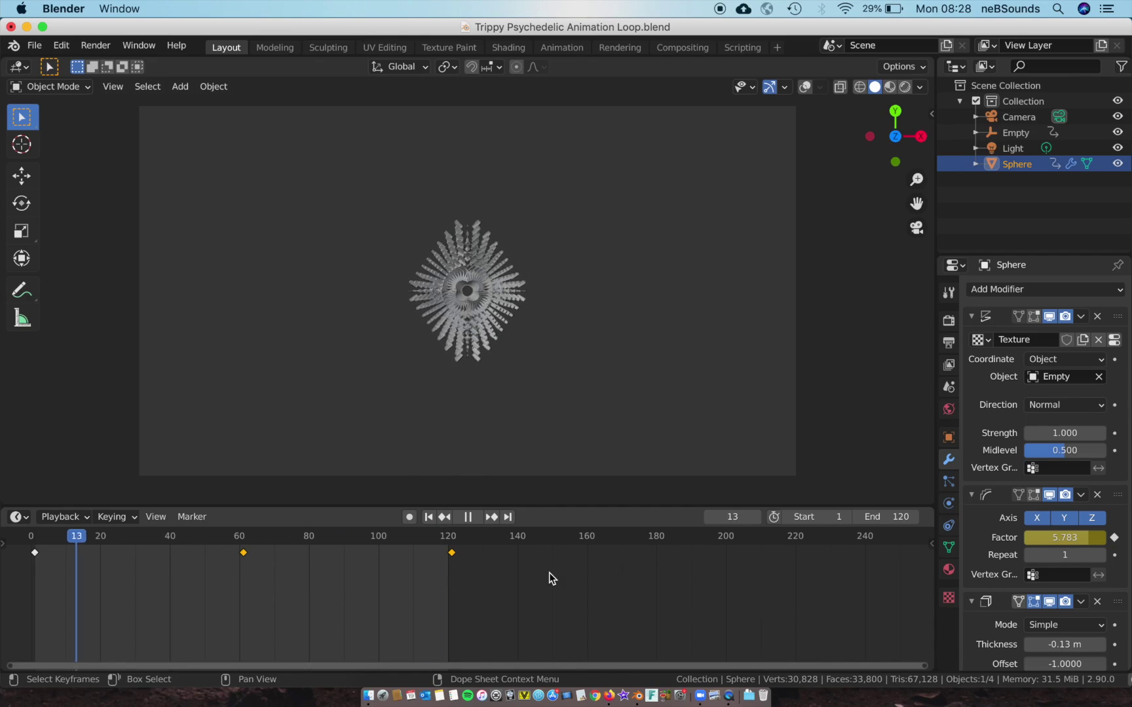
pyautogui.press('Escape')
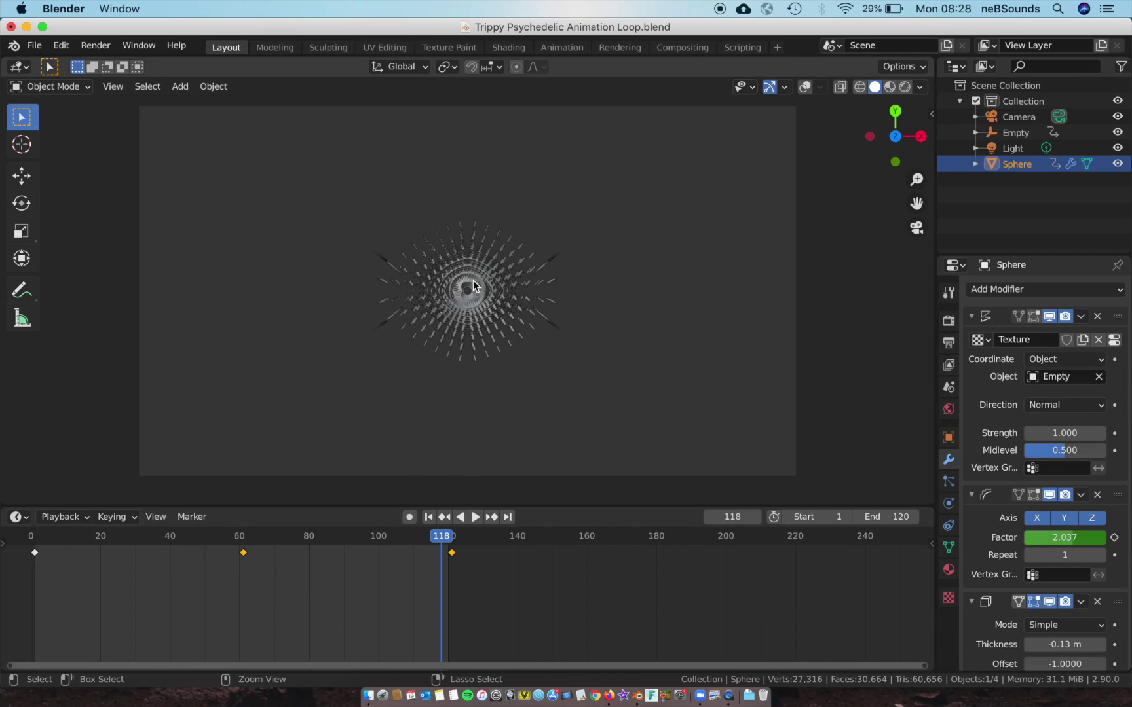
# Turn off Even thickness in the sphere's Wireframe modifier
pyautogui.press('KP_0')
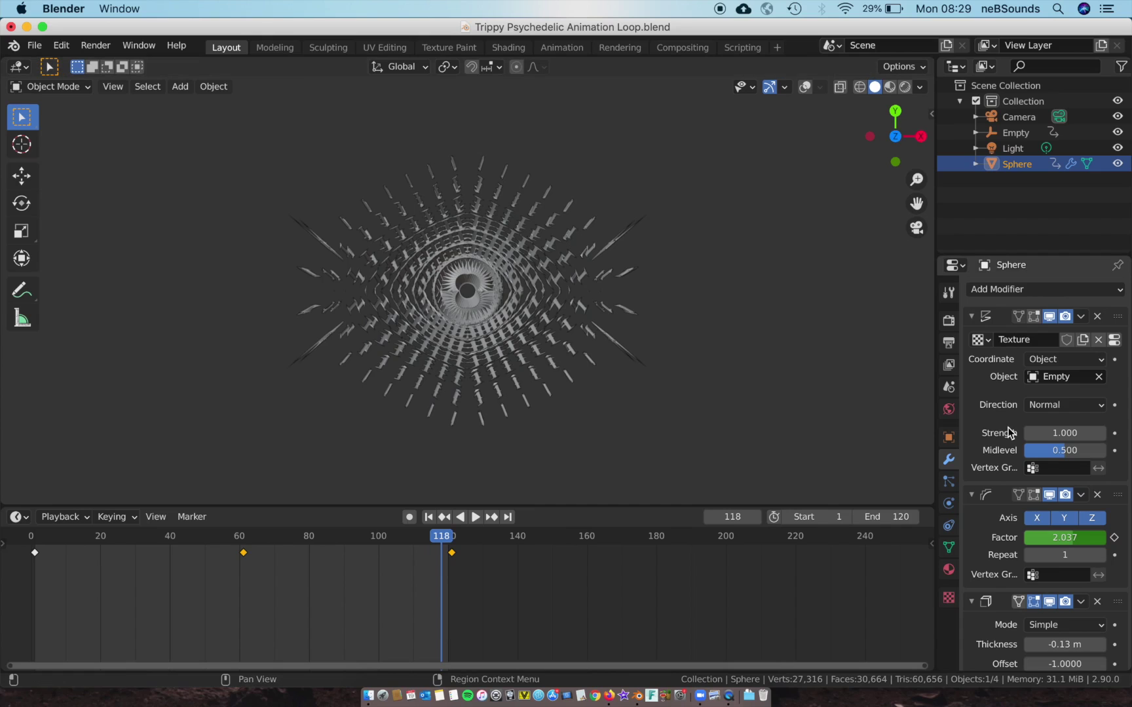
pyautogui.scroll(-15, 1031, 505)
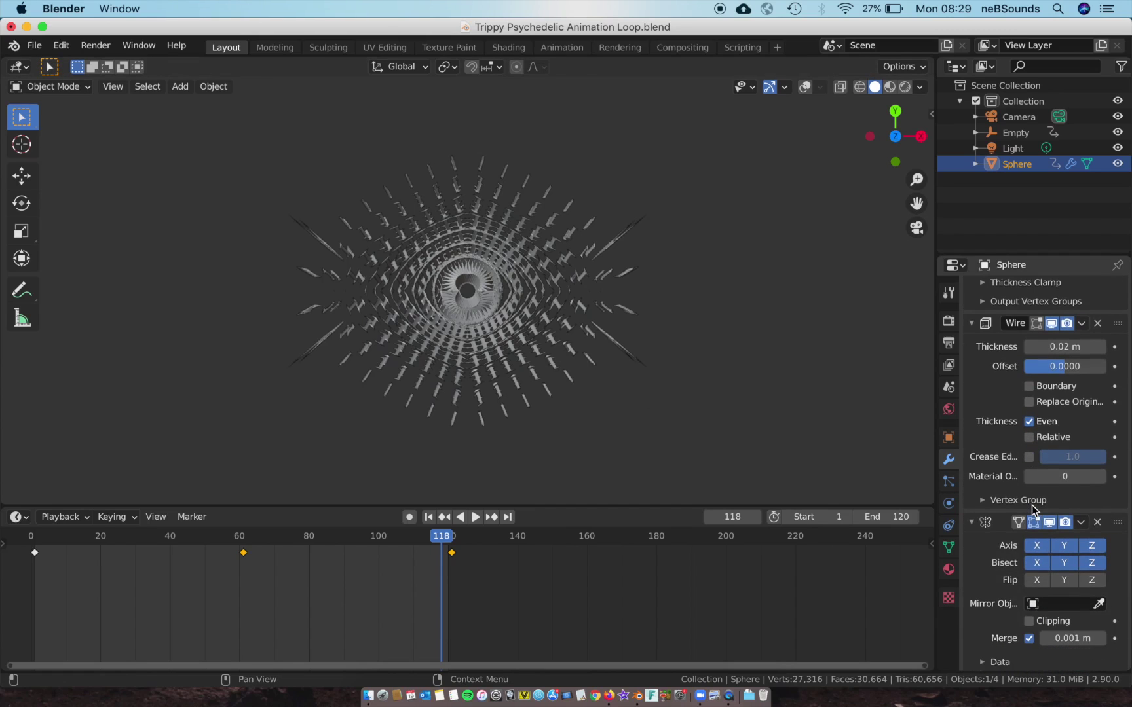
pyautogui.click(1029, 421)
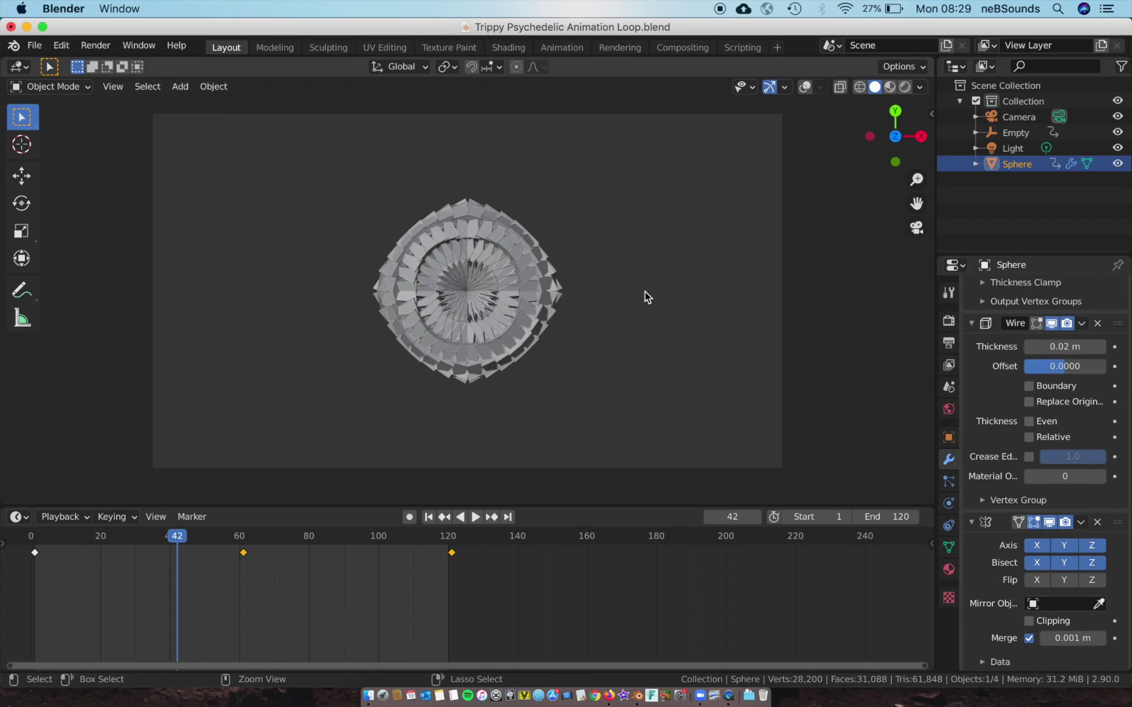
# Switch the viewport to rendered shading and delete the scene's light
pyautogui.scroll(1, 645, 292)
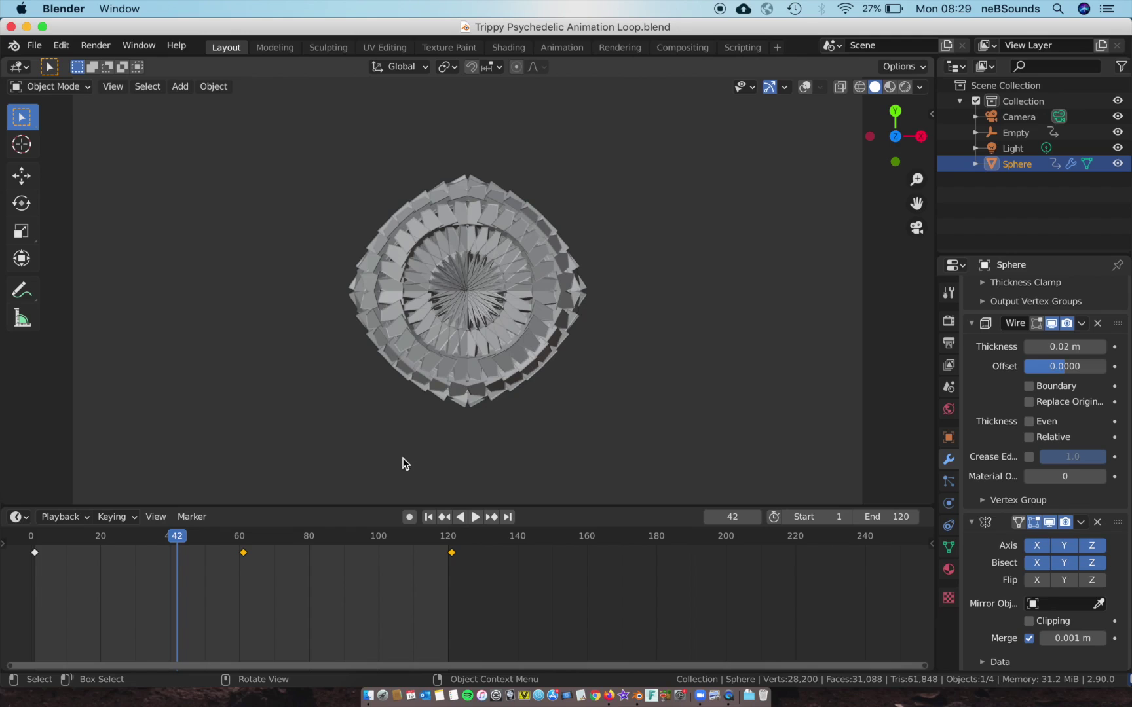
pyautogui.press('z')
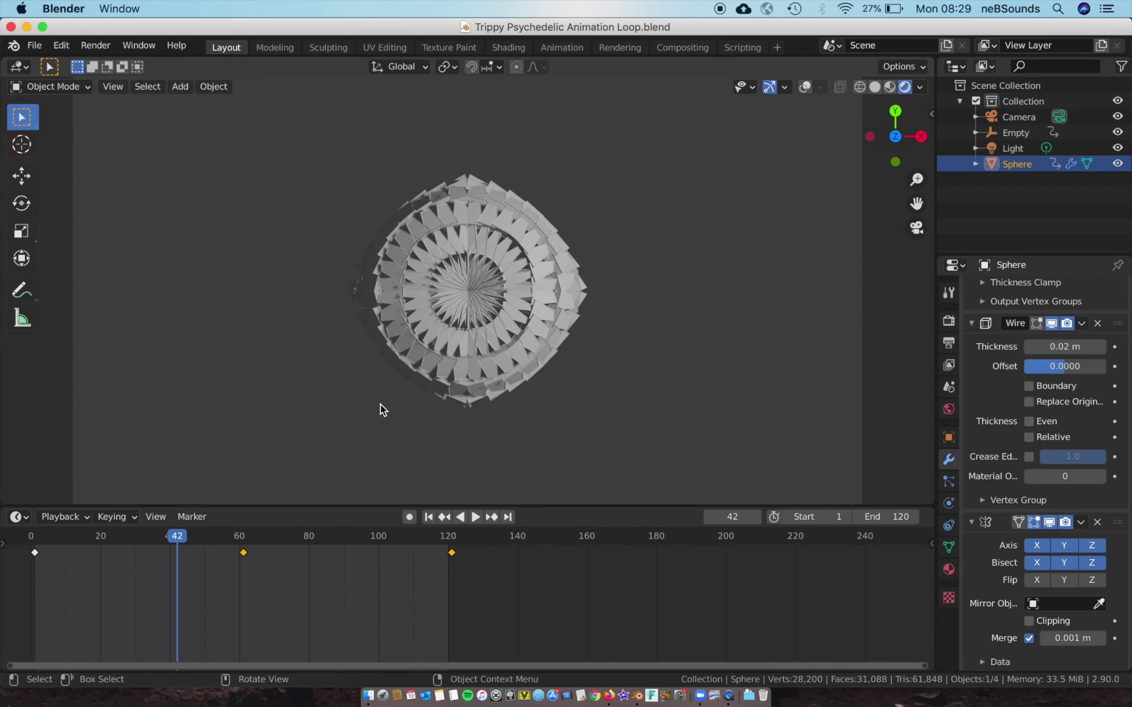
pyautogui.click(1013, 150)
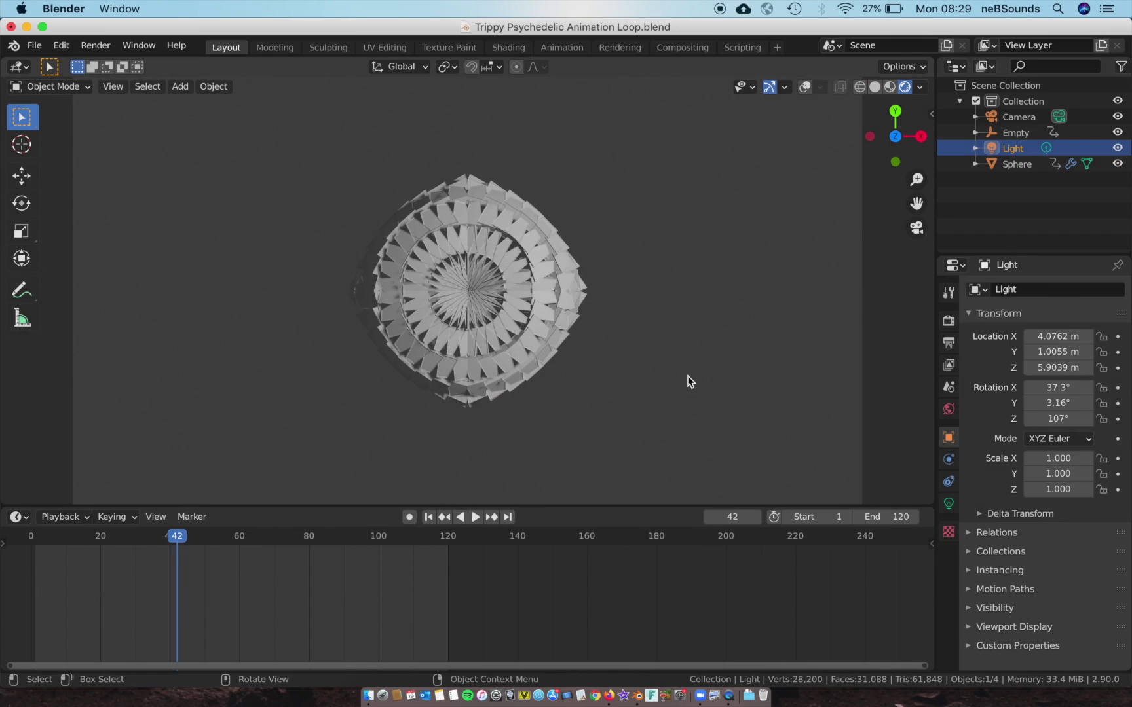
pyautogui.press('x')
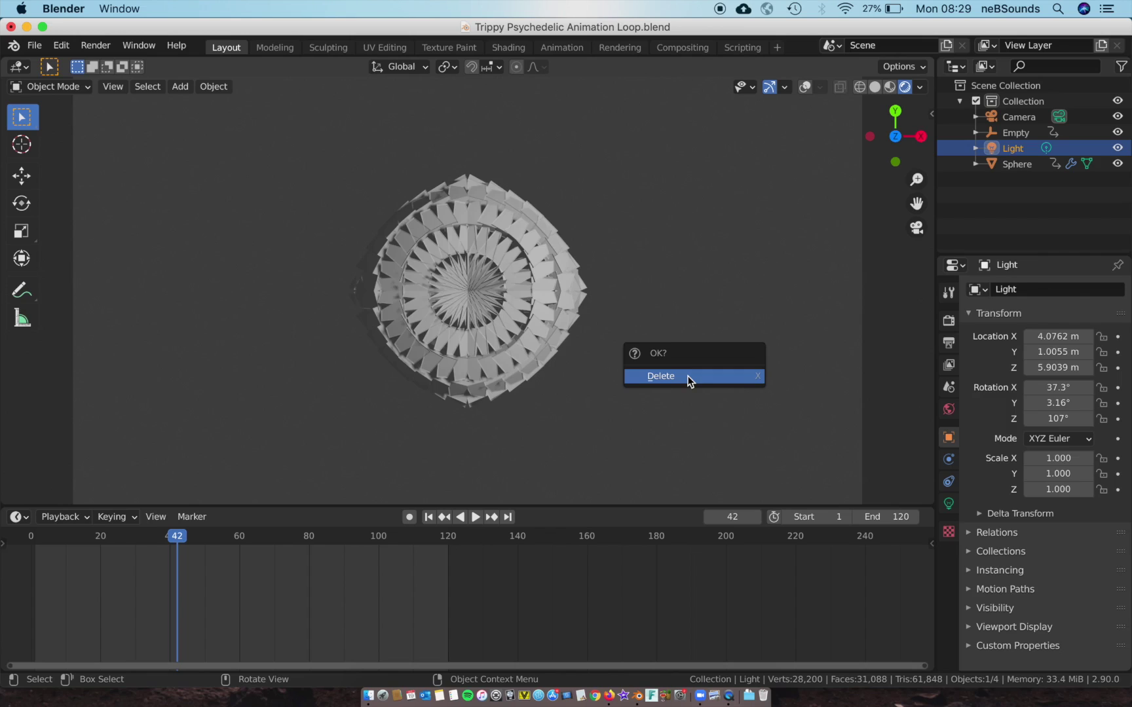
pyautogui.click(687, 377)
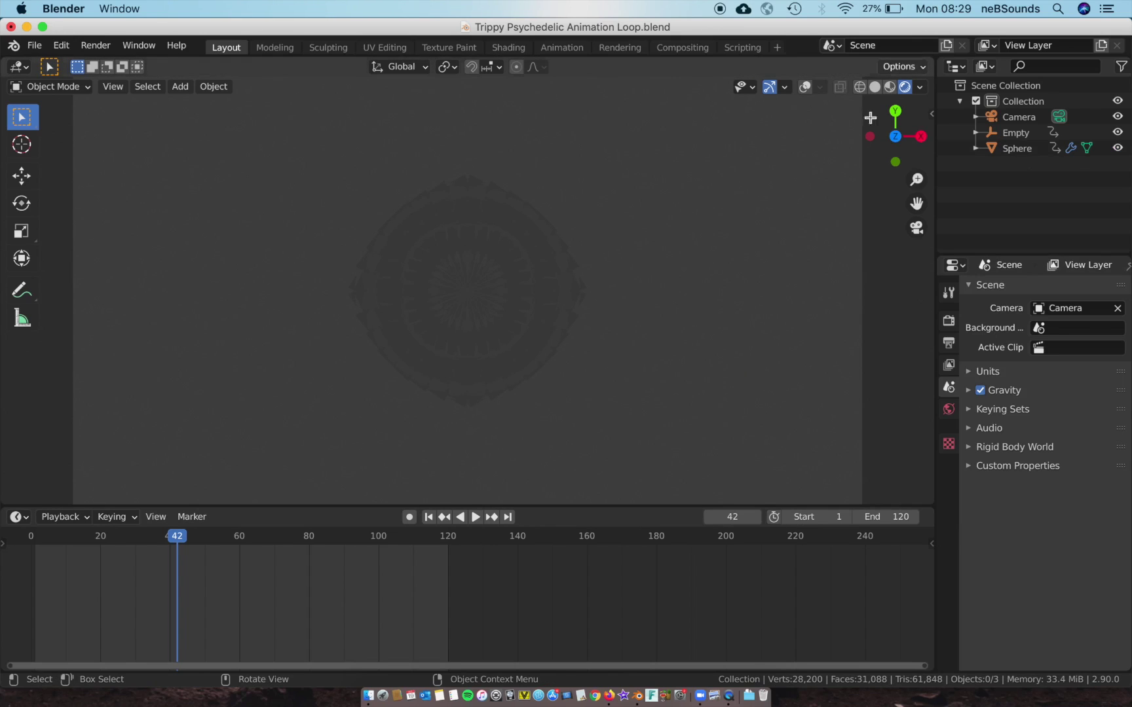
# Set the world background color to black
pyautogui.click(948, 409)
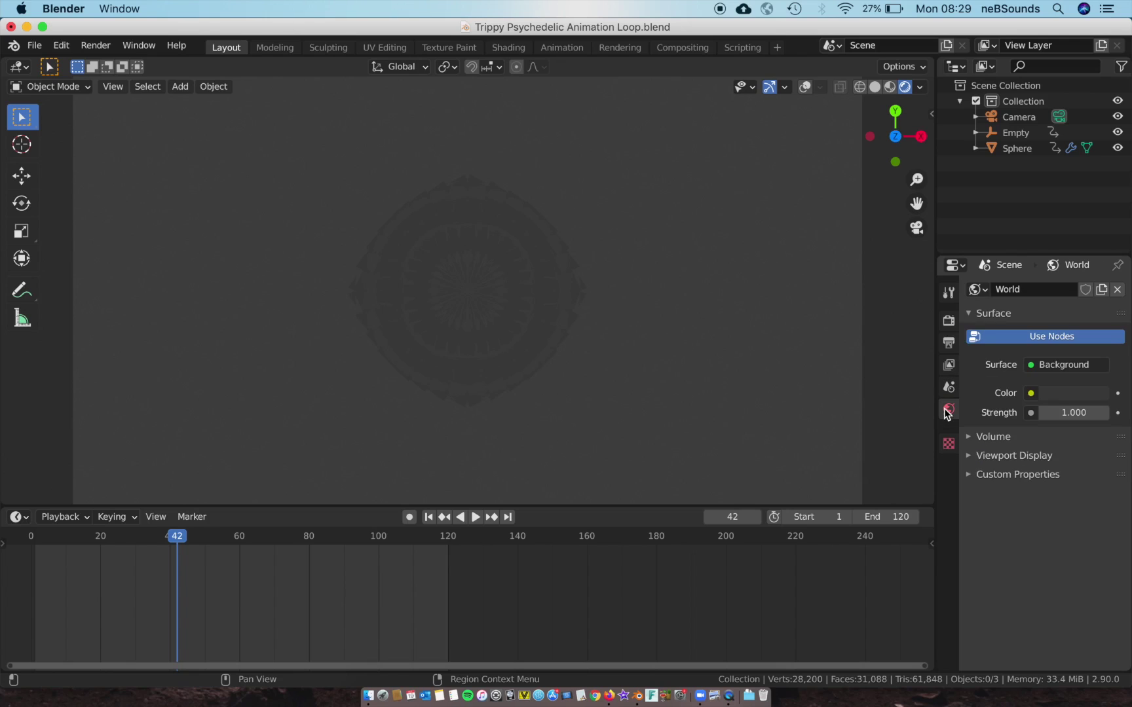
pyautogui.click(1065, 394)
pyautogui.click(1099, 280)
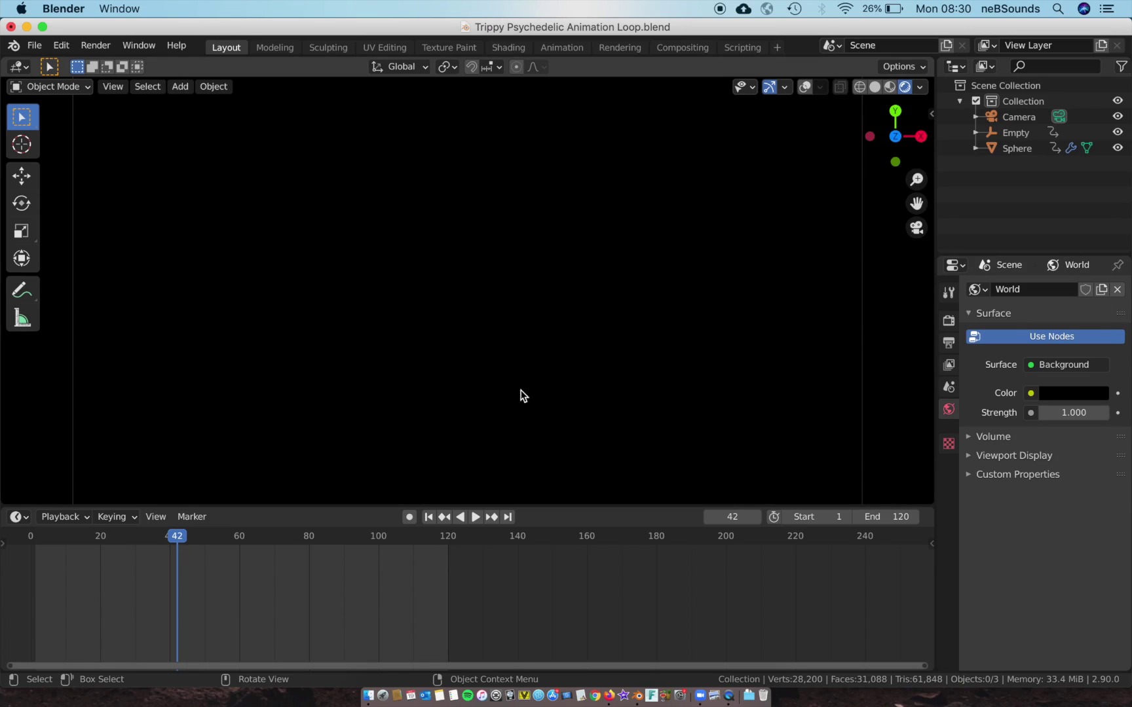
# Give the sphere two new materials in separate slots and set the second material's surface to Emission
pyautogui.click(1014, 146)
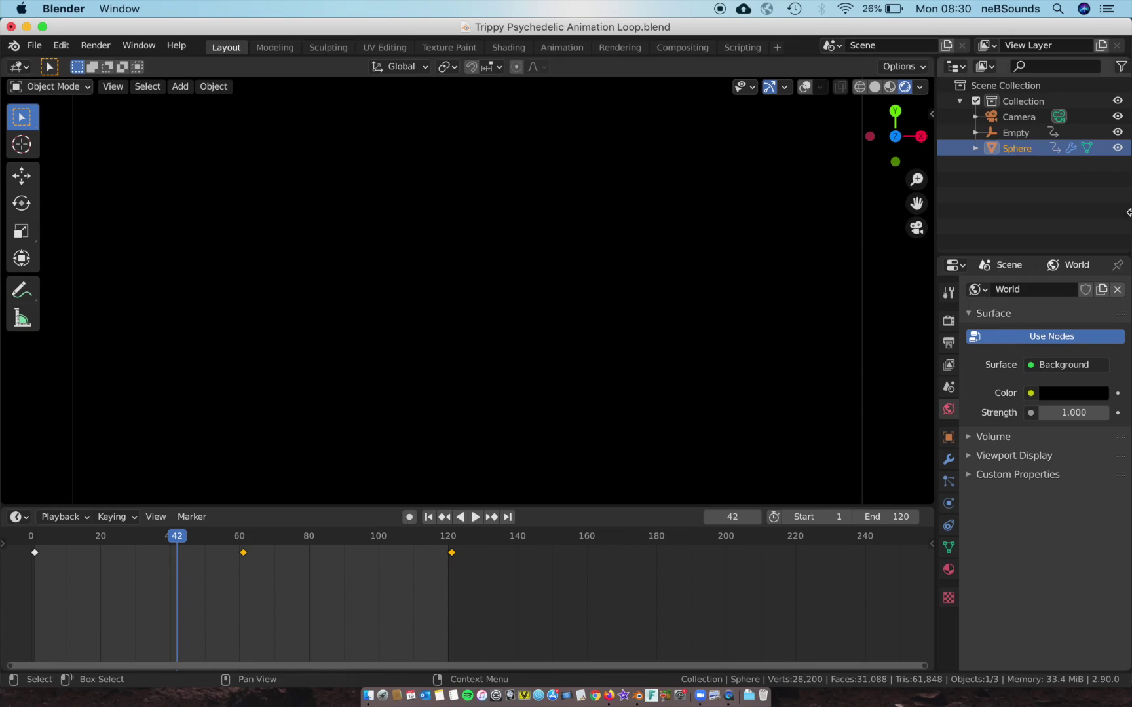
pyautogui.click(949, 570)
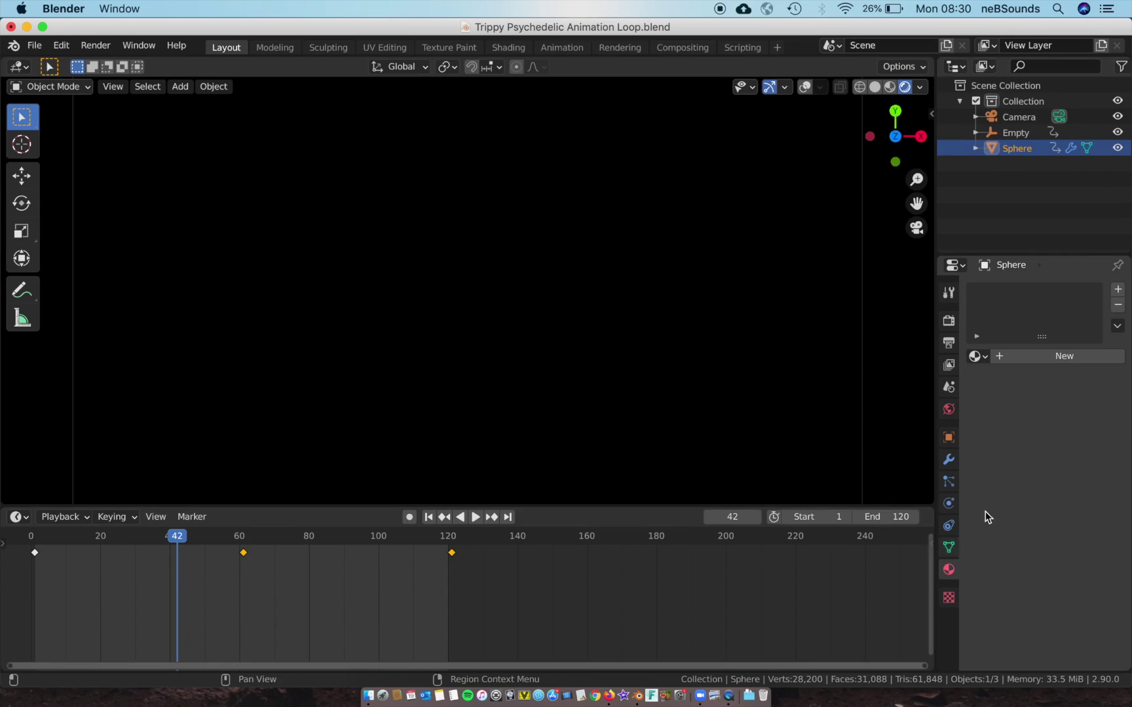
pyautogui.click(1043, 359)
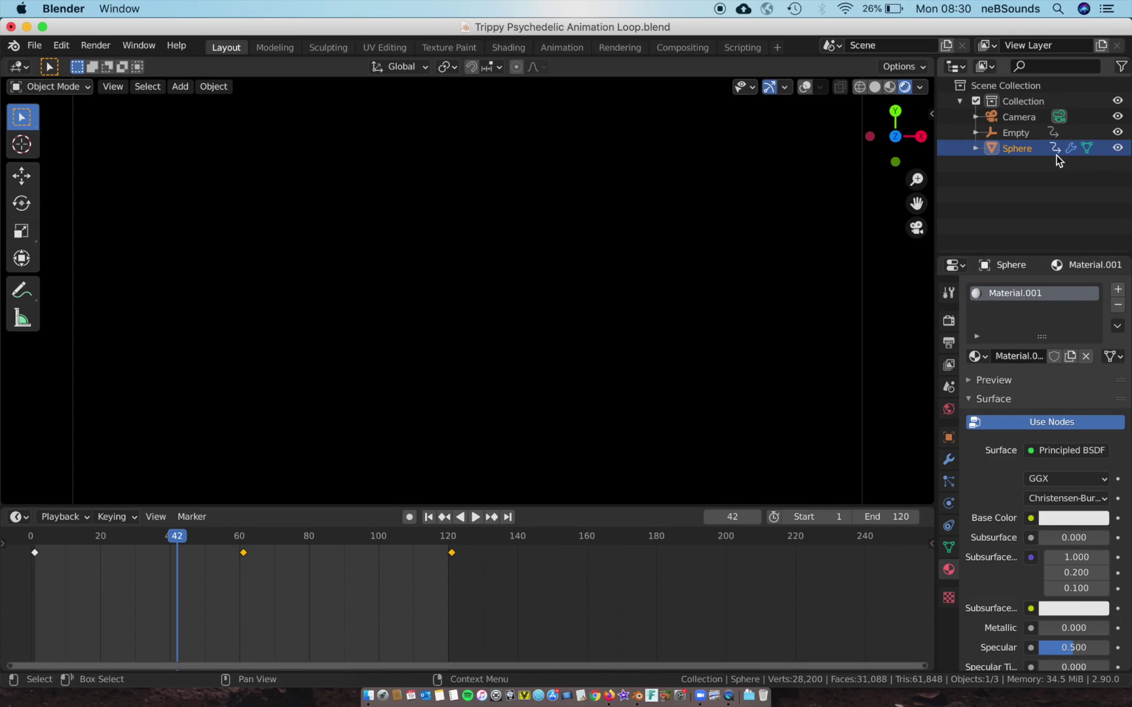
pyautogui.click(1118, 293)
pyautogui.click(1003, 388)
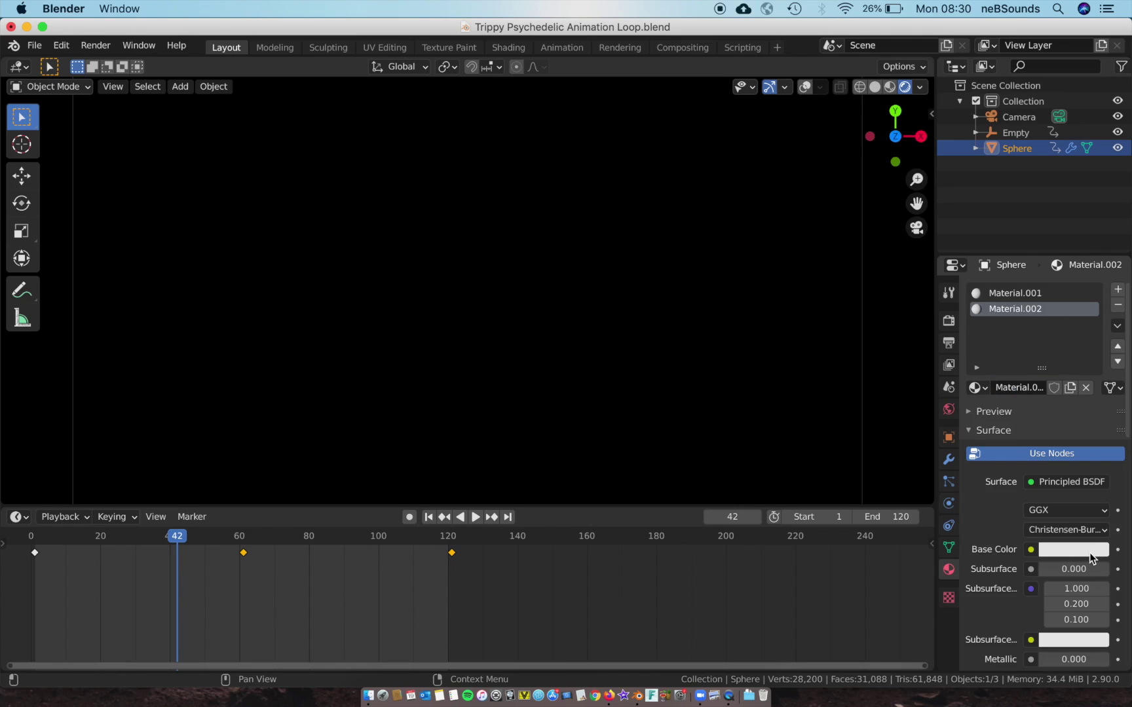
pyautogui.click(1067, 482)
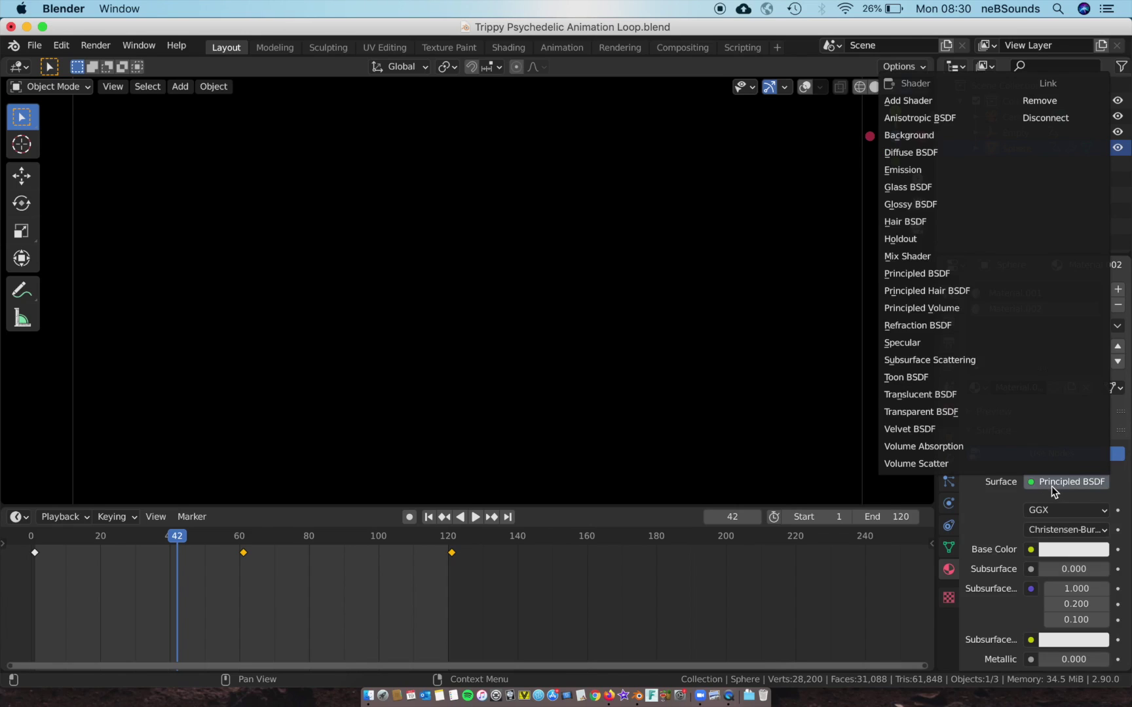
pyautogui.click(991, 174)
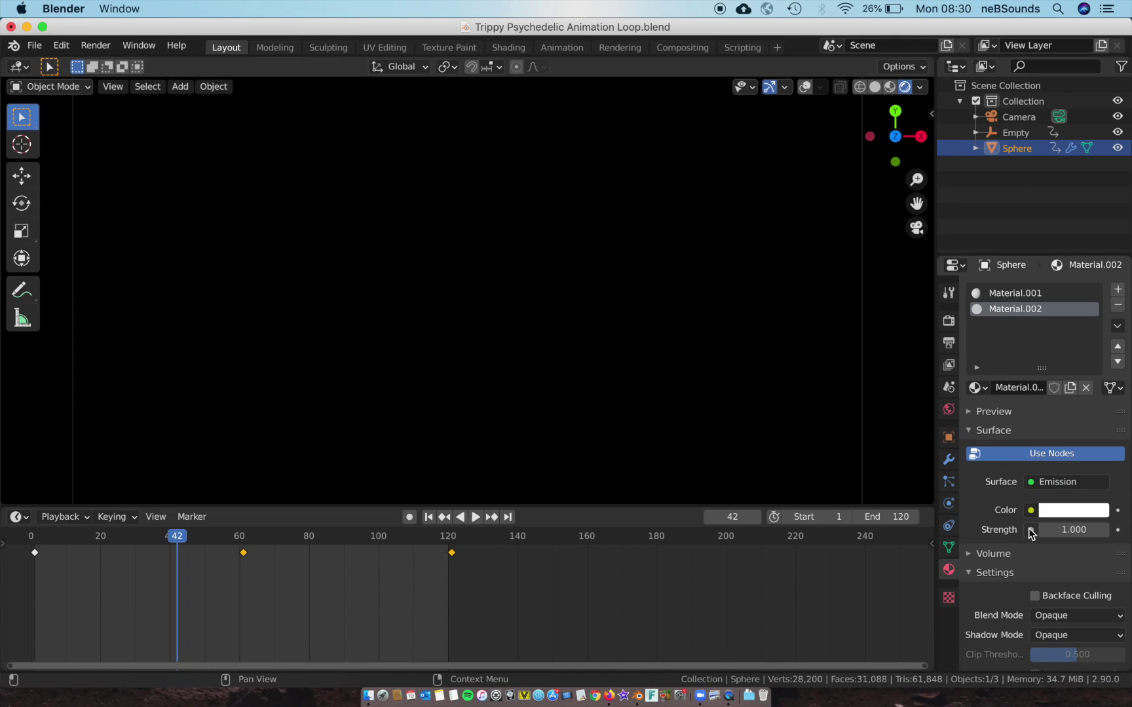
# Set the sphere's Wireframe modifier Material Offset to 1 and play the animation to preview the emissive lines
pyautogui.click(949, 460)
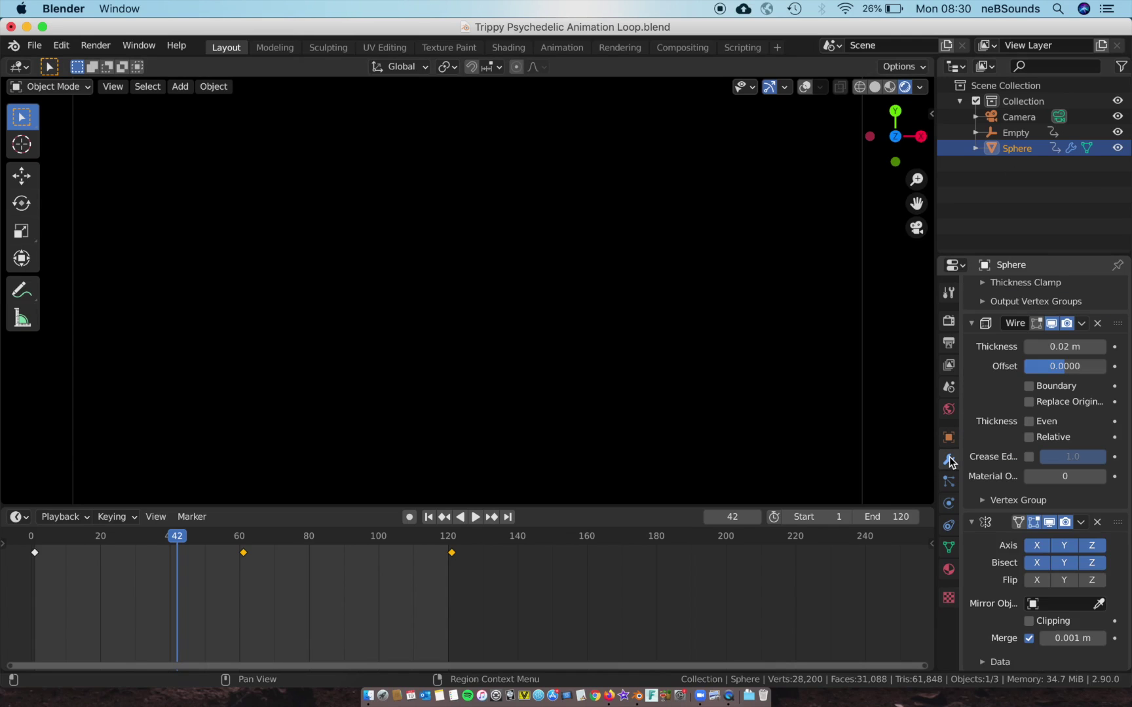
pyautogui.scroll(15, 990, 325)
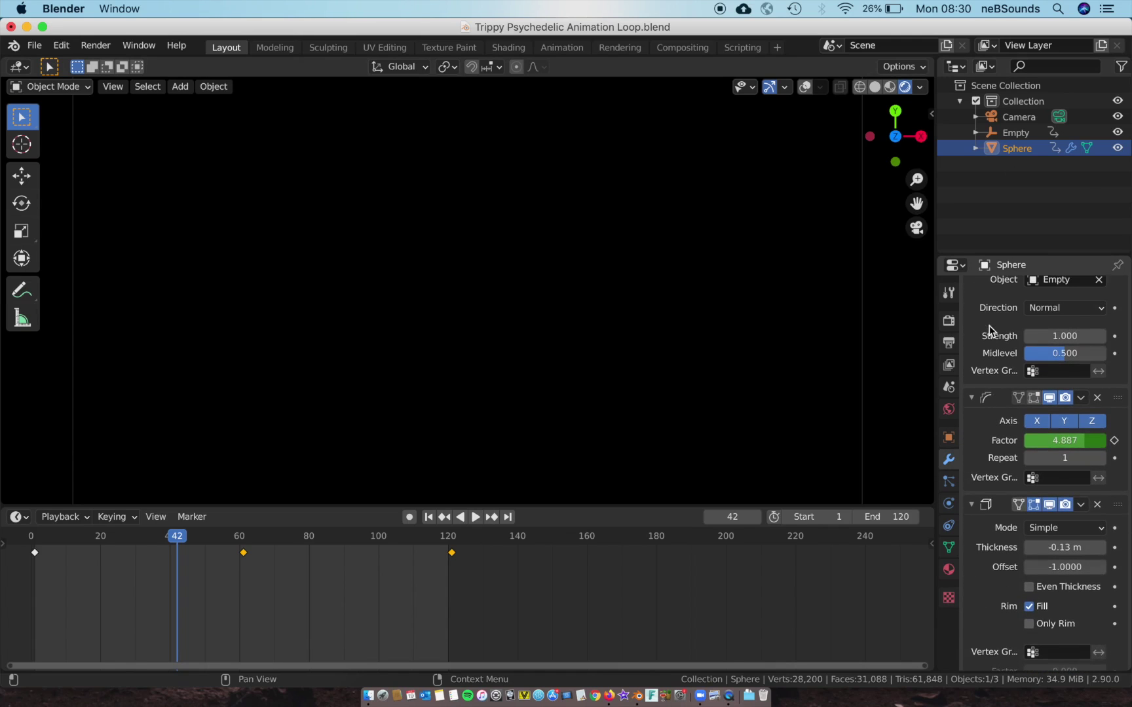
pyautogui.scroll(3, 988, 341)
pyautogui.scroll(-12, 987, 341)
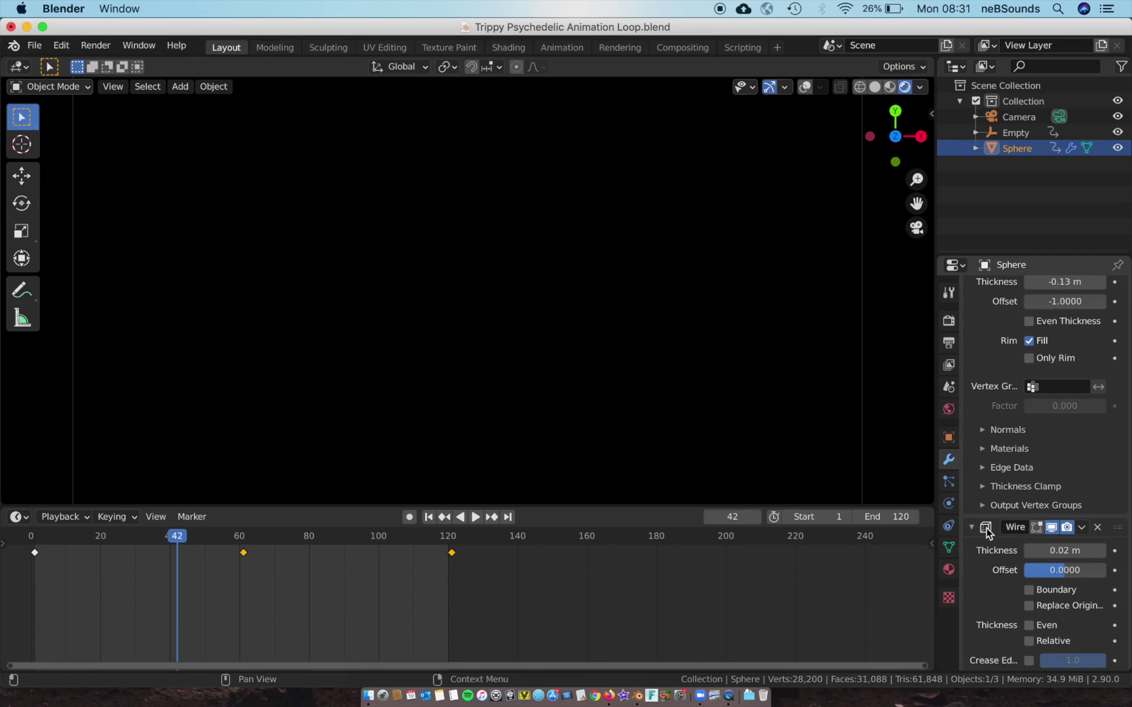
pyautogui.scroll(-5, 1022, 536)
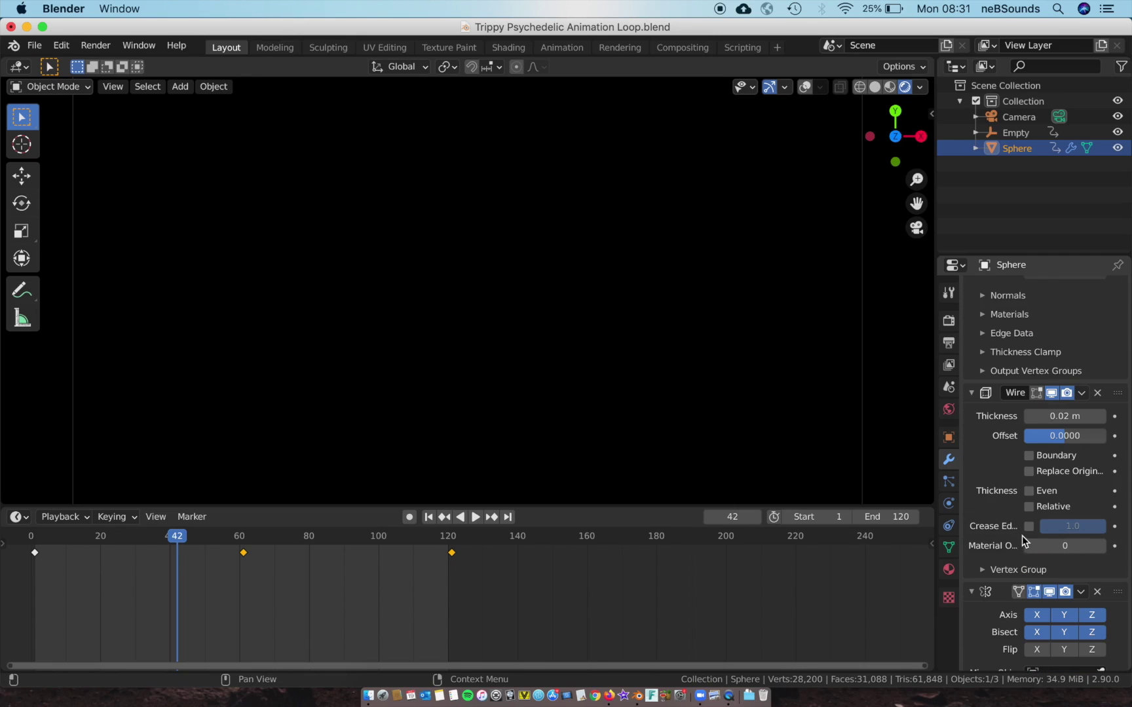
pyautogui.click(1101, 547)
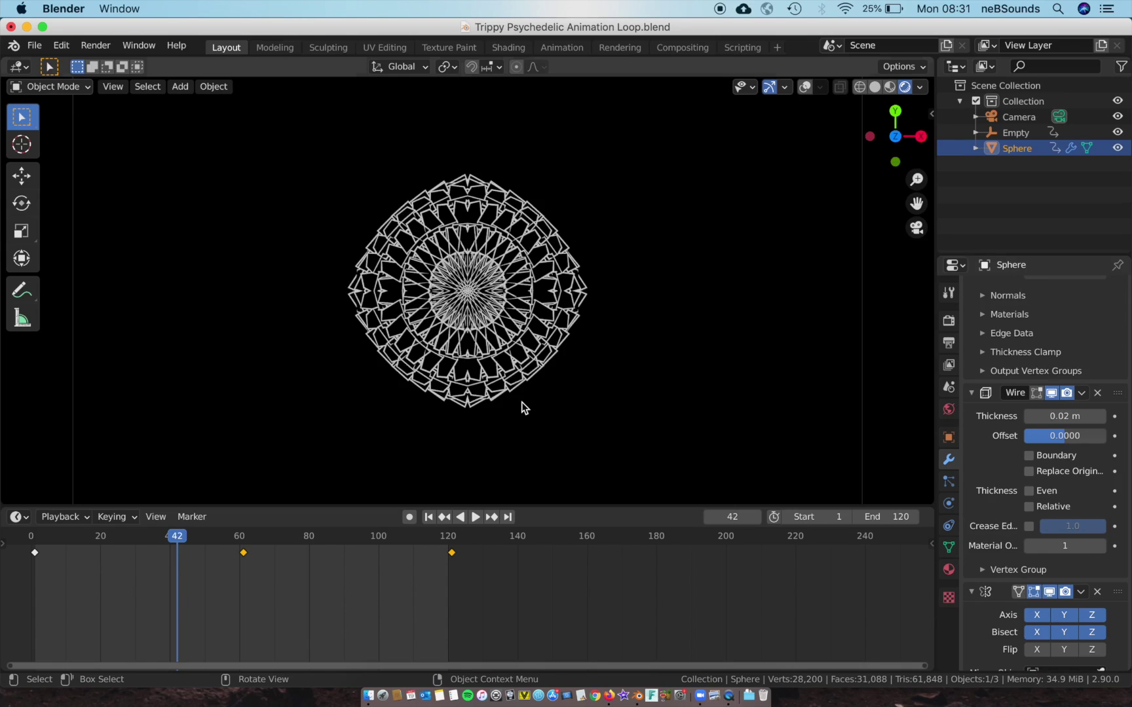
pyautogui.press('space')
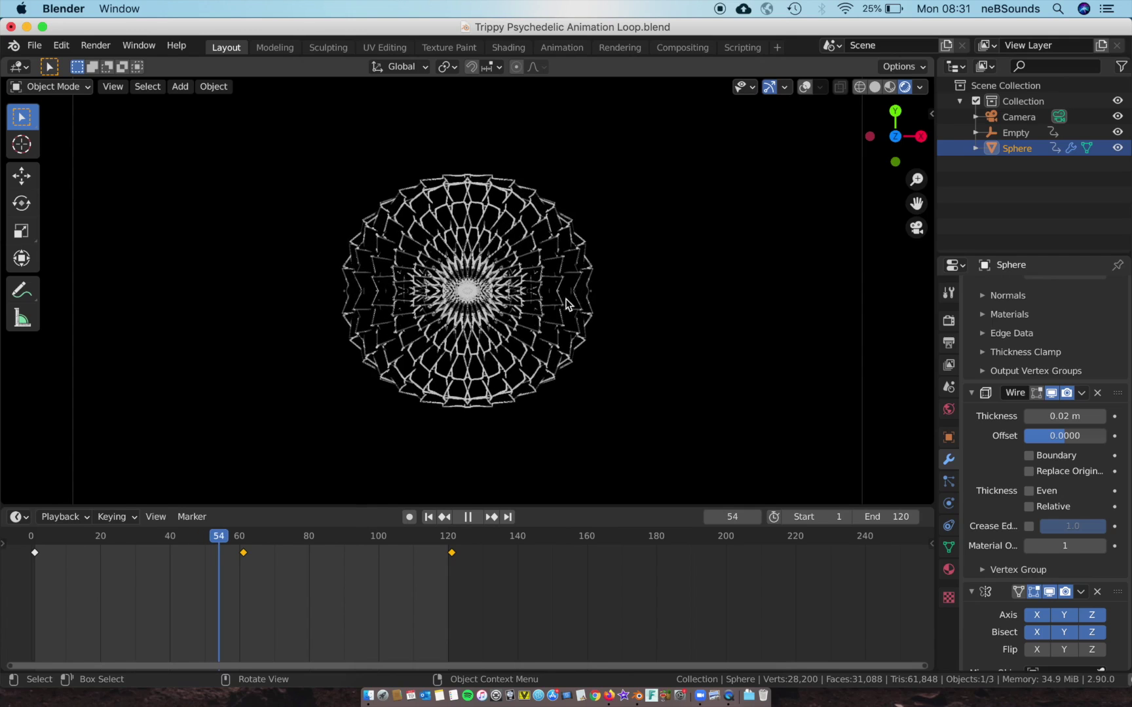
pyautogui.press('space')
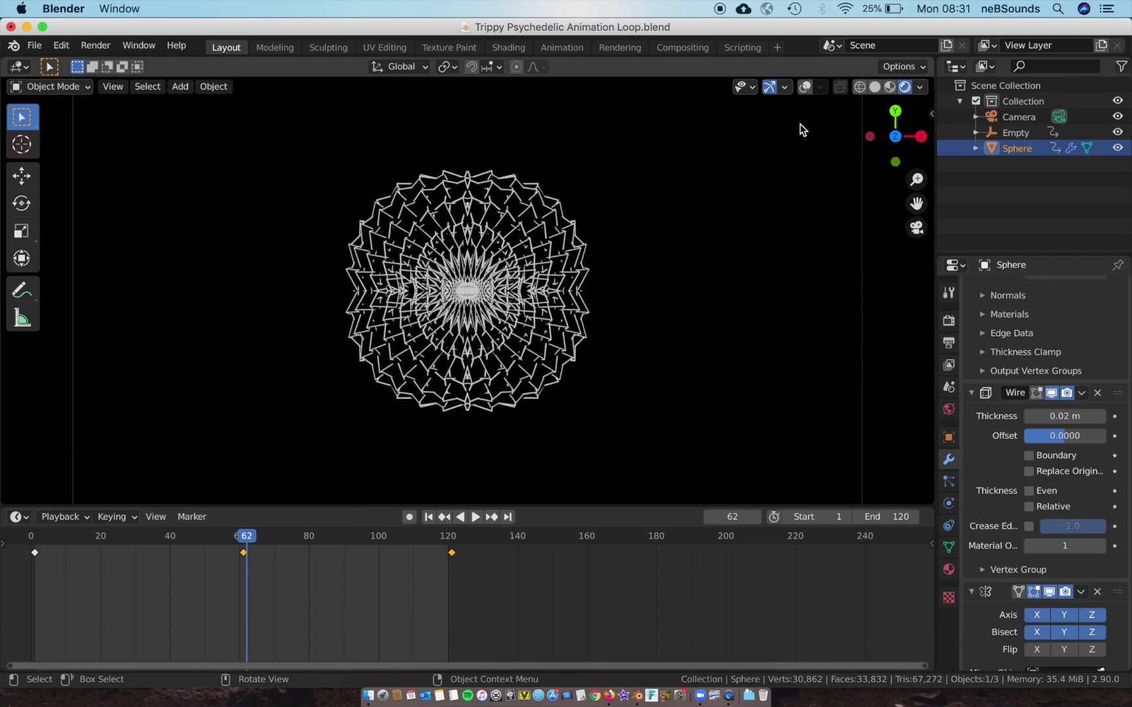
# Set the Emission strength of the sphere's second material to 8
pyautogui.click(953, 573)
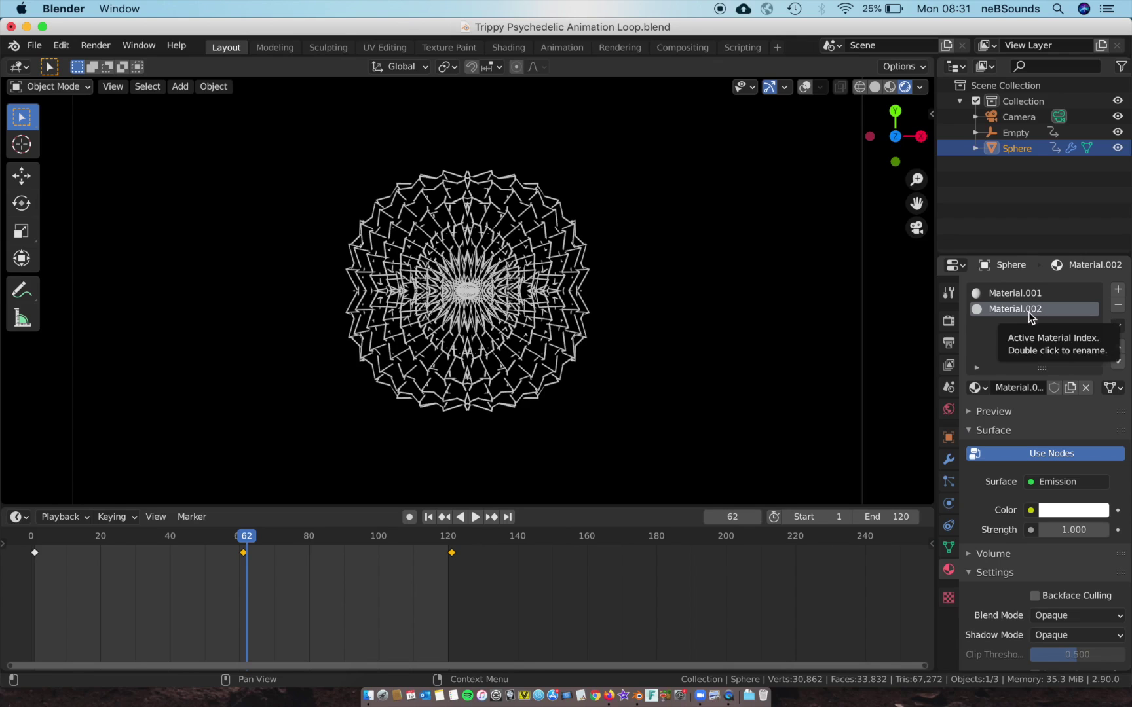
pyautogui.click(1057, 529)
pyautogui.write('8')
pyautogui.press('Return')
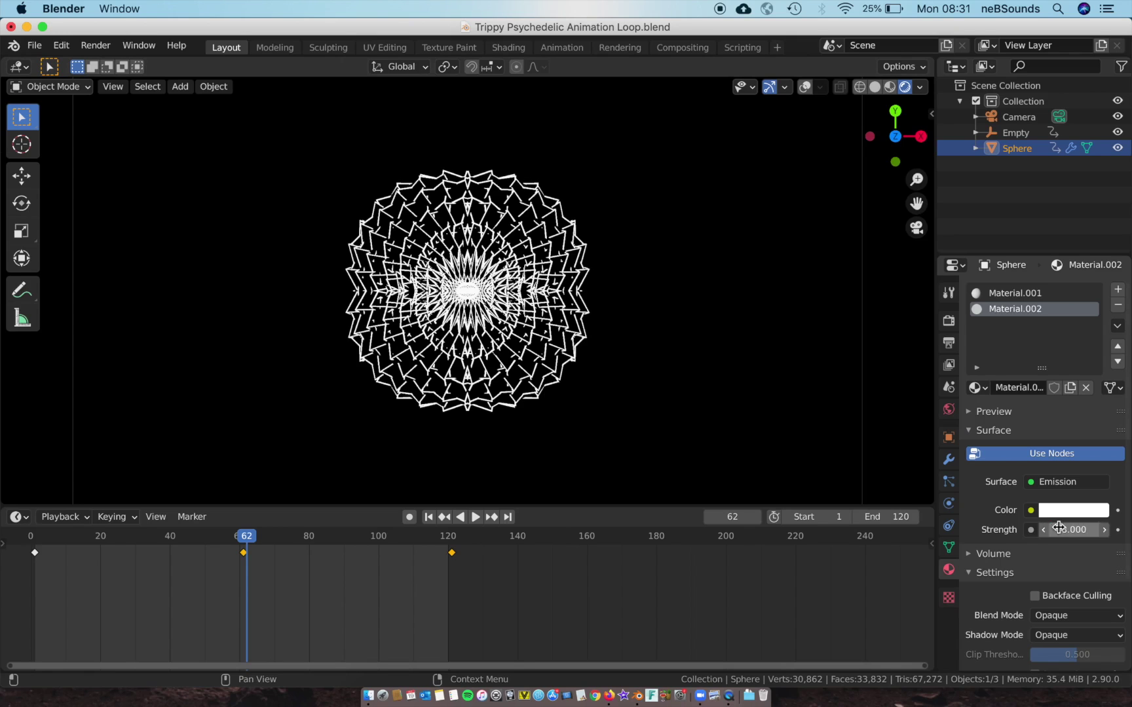
pyautogui.scroll(-2, 1022, 580)
pyautogui.scroll(-3, 1022, 580)
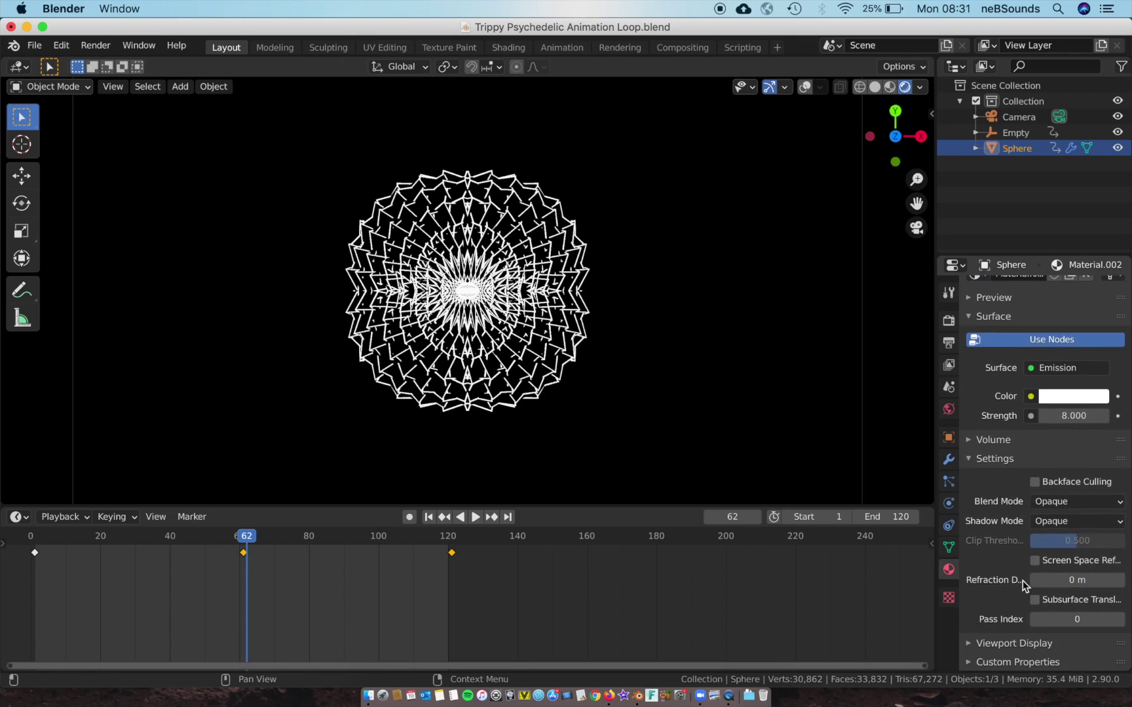
pyautogui.scroll(5, 1022, 580)
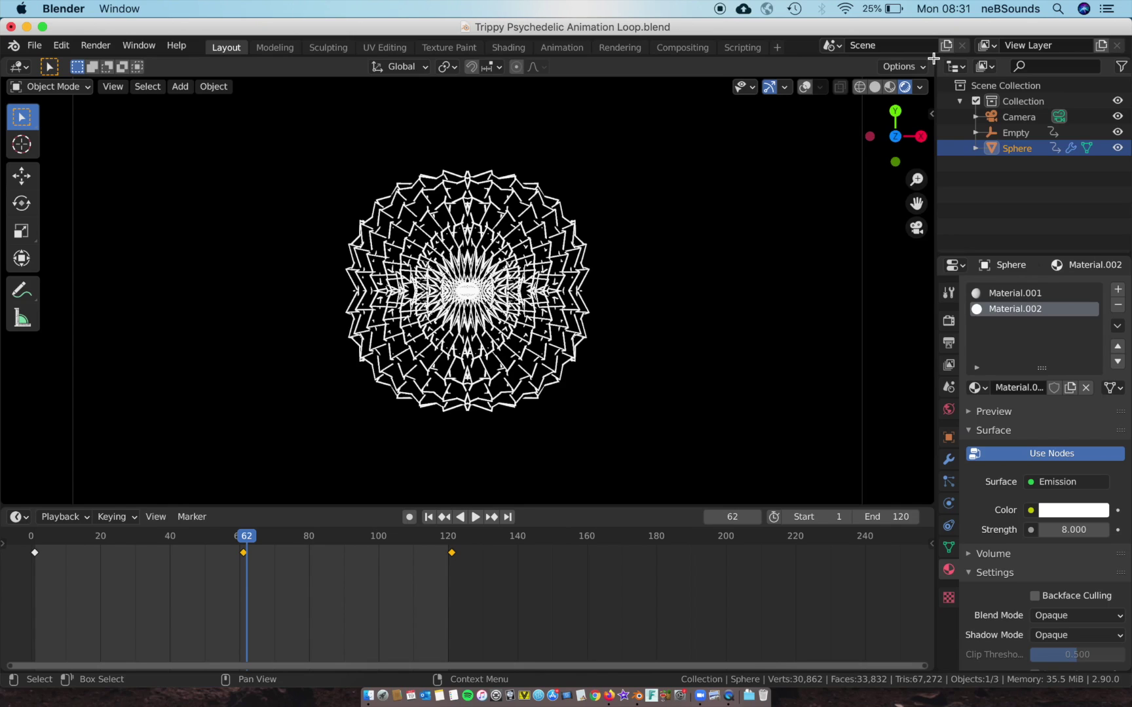
# Split the 3D viewport vertically and turn the new area into a Shader Editor showing the emission material's nodes
pyautogui.moveTo(934, 58); pyautogui.dragTo(560, 108)
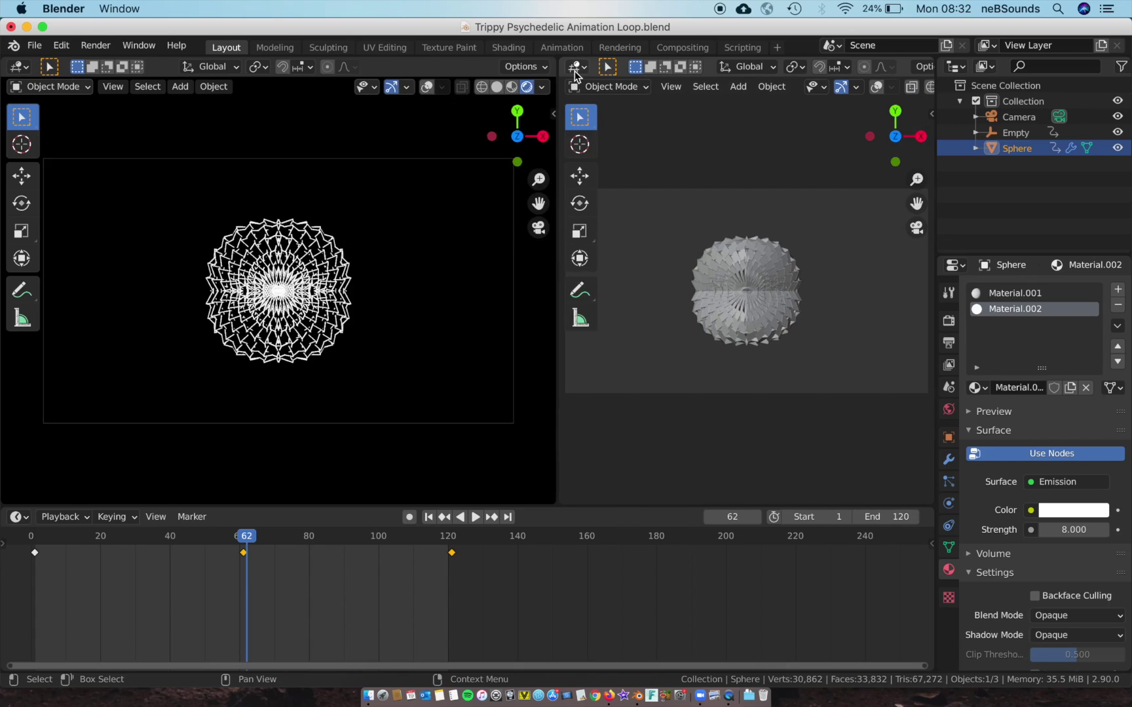
pyautogui.click(574, 67)
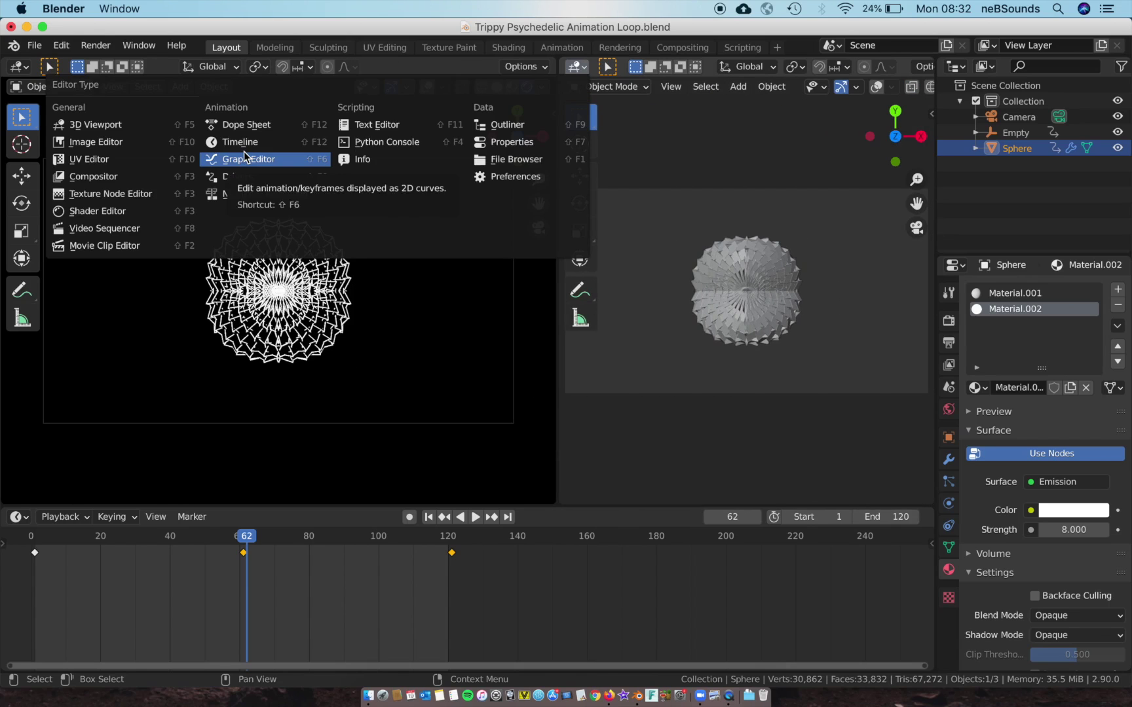
pyautogui.click(97, 211)
pyautogui.moveTo(760, 230); pyautogui.dragTo(834, 209)
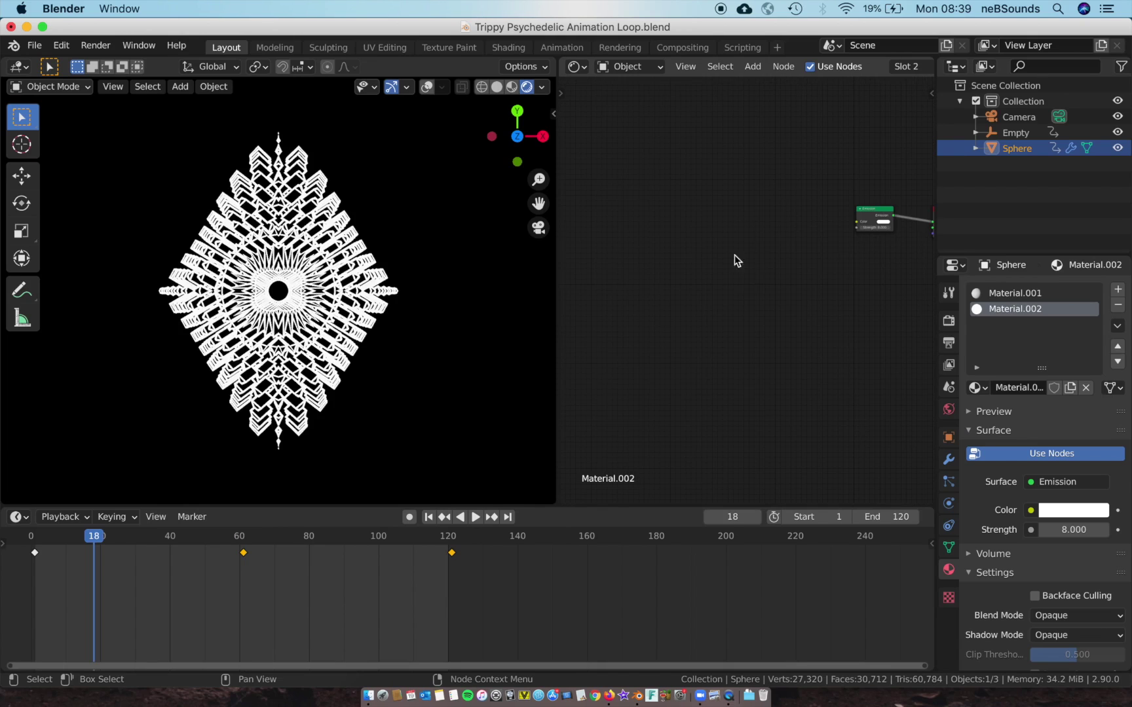
# Add a ColorRamp node, connect its Color output to the Emission node's Color input, and place it just before that node
pyautogui.hotkey('shift', 'a')
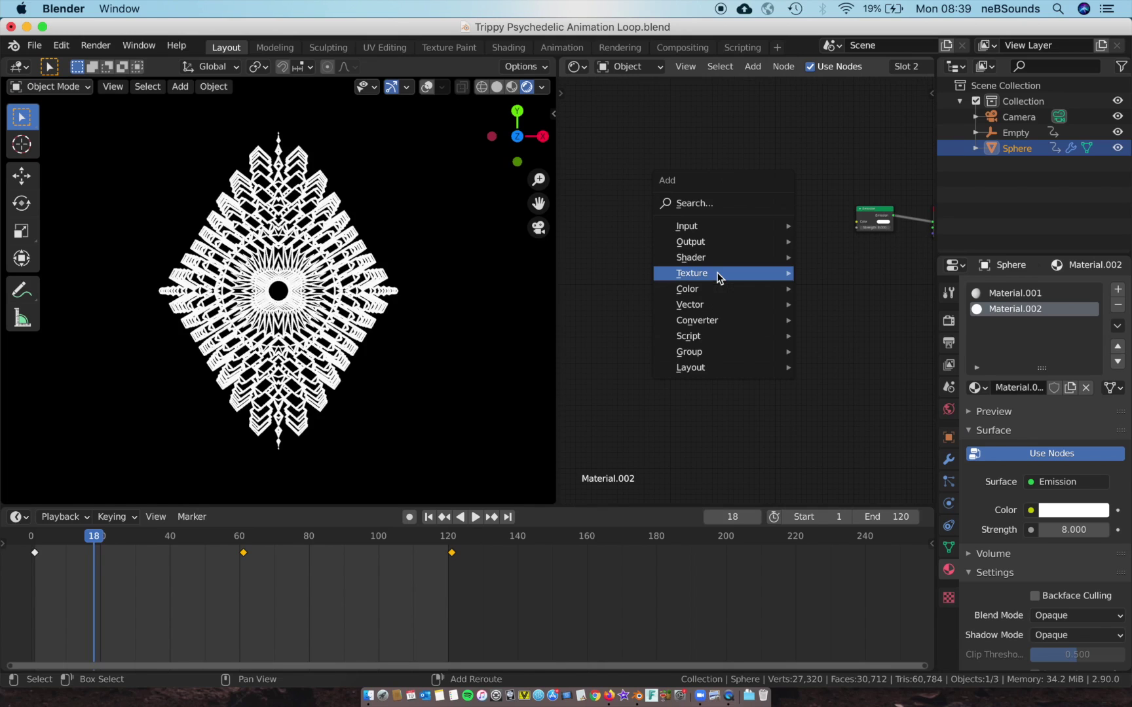
pyautogui.moveTo(719, 278)
pyautogui.moveTo(725, 323)
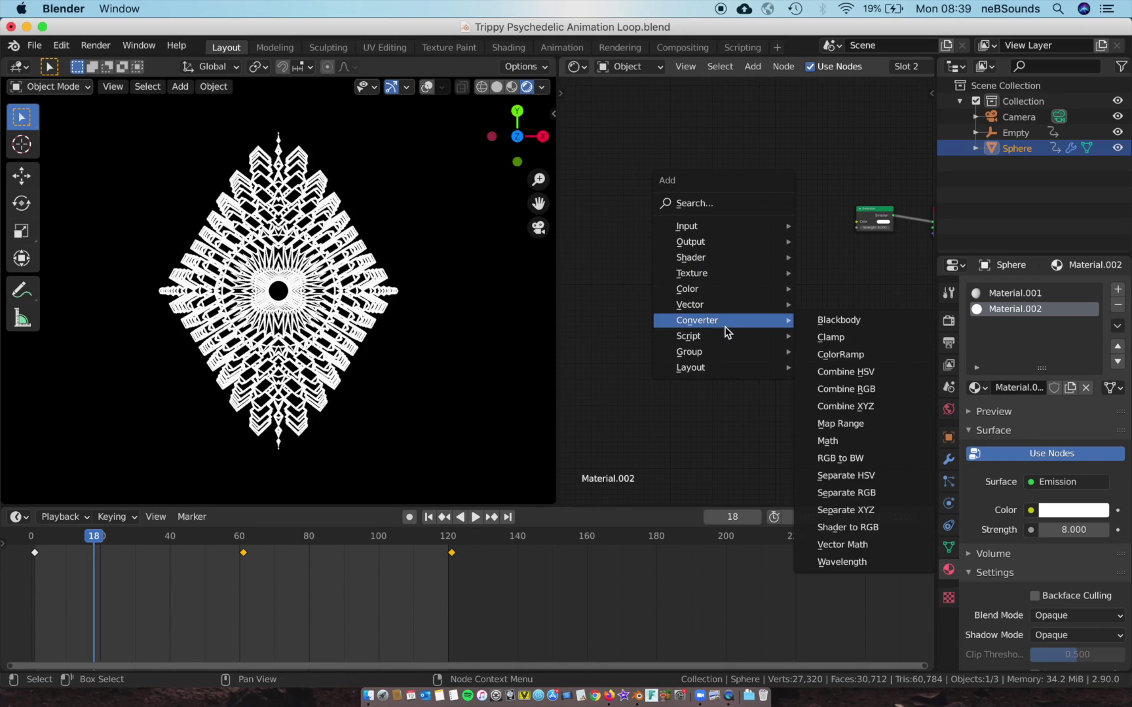
pyautogui.click(836, 354)
pyautogui.click(732, 203)
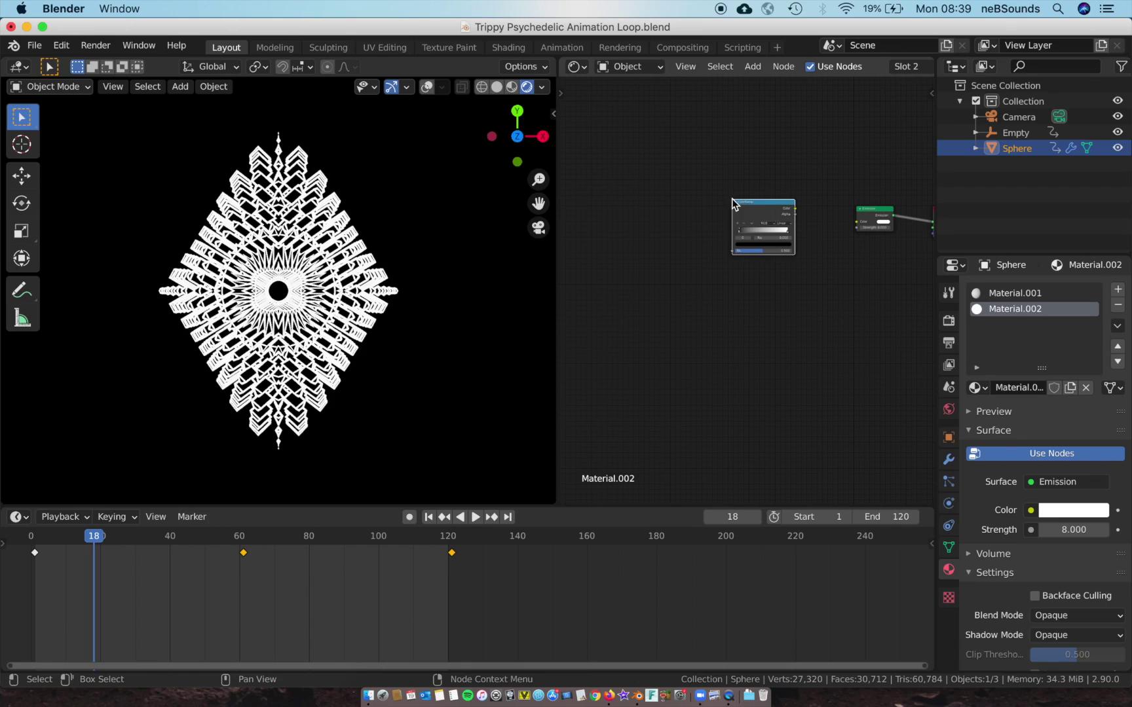
pyautogui.moveTo(794, 208); pyautogui.dragTo(859, 223)
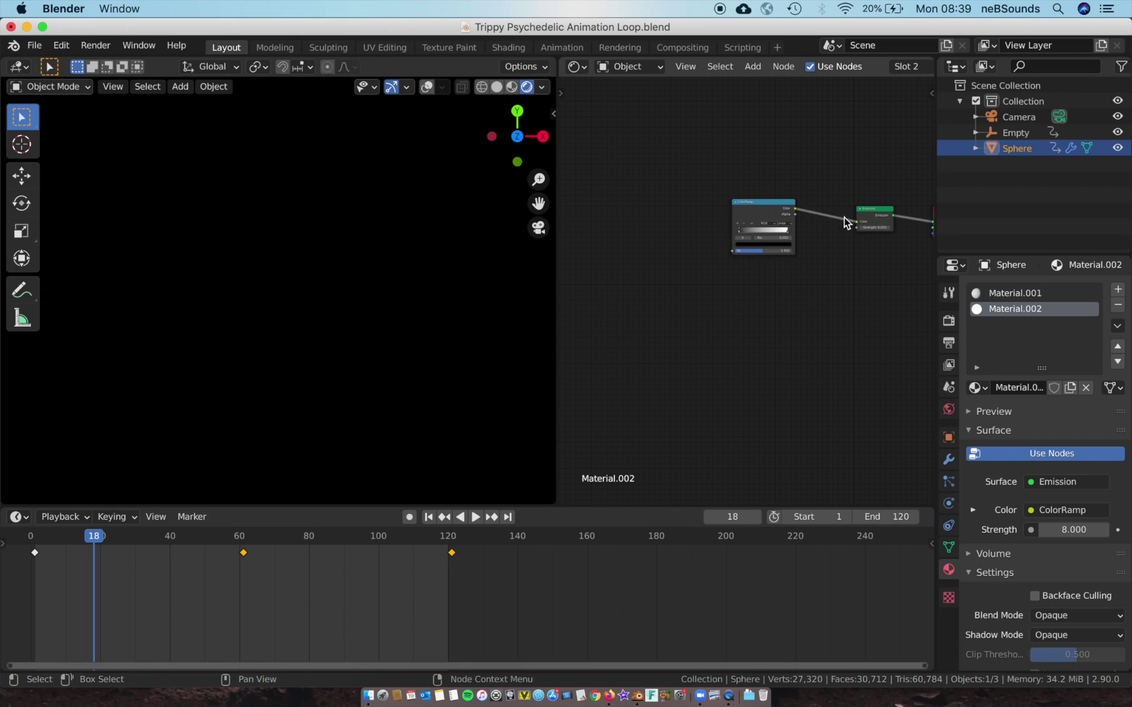
pyautogui.moveTo(763, 215); pyautogui.dragTo(793, 214)
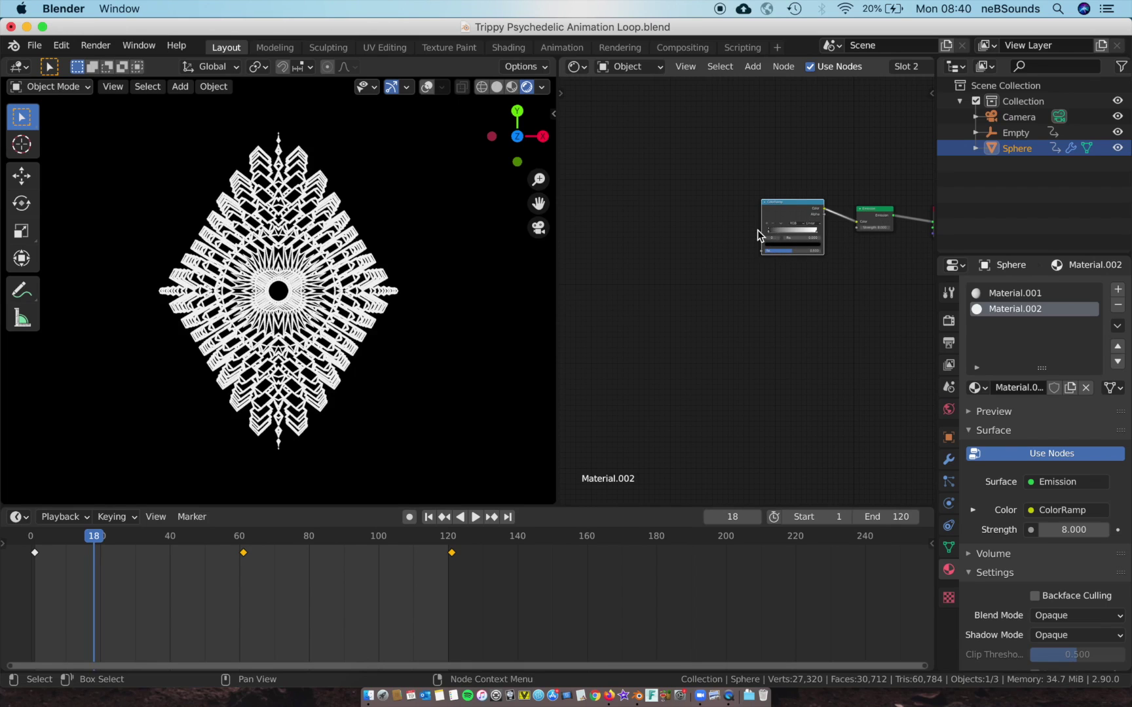
pyautogui.moveTo(775, 230); pyautogui.dragTo(843, 252)
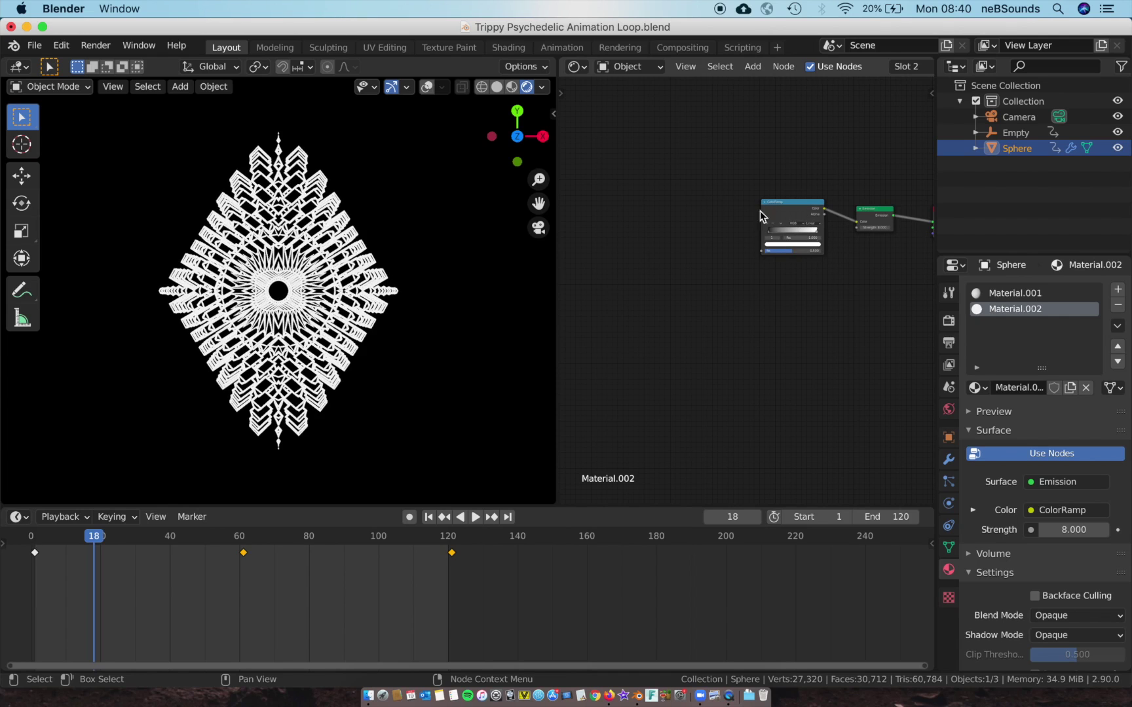
# Add a Noise Texture node before the ColorRamp and connect its Fac output to the ColorRamp's Fac input
pyautogui.hotkey('shift', 'a')
pyautogui.moveTo(679, 198)
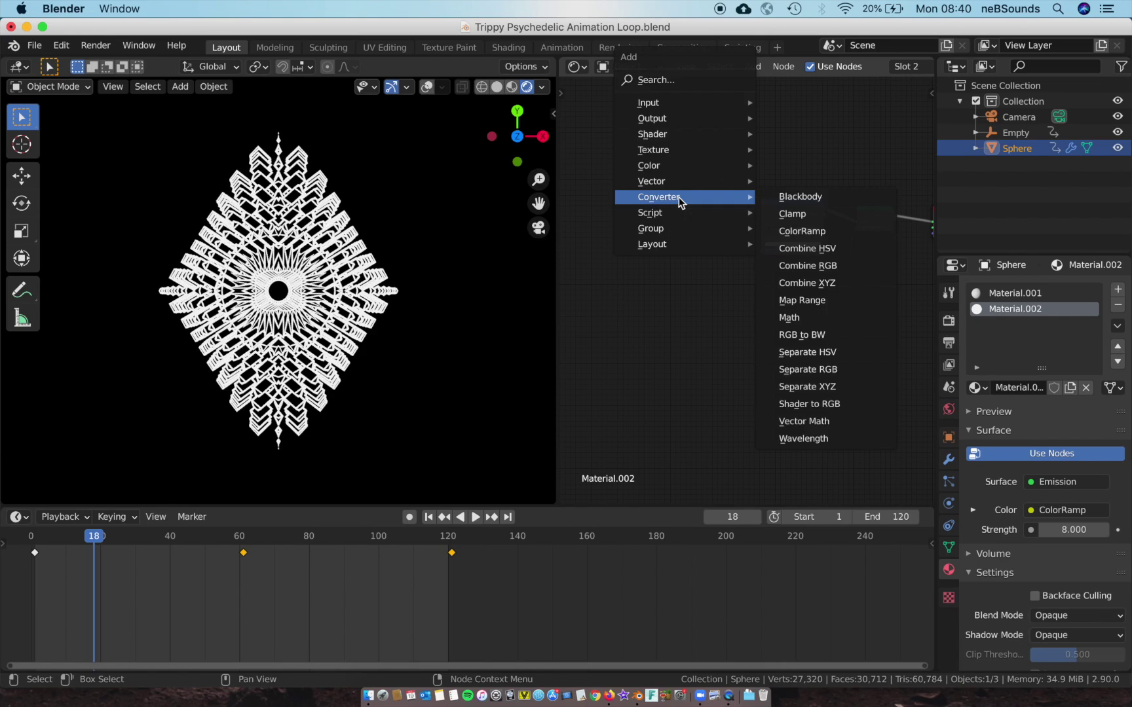
pyautogui.moveTo(698, 149)
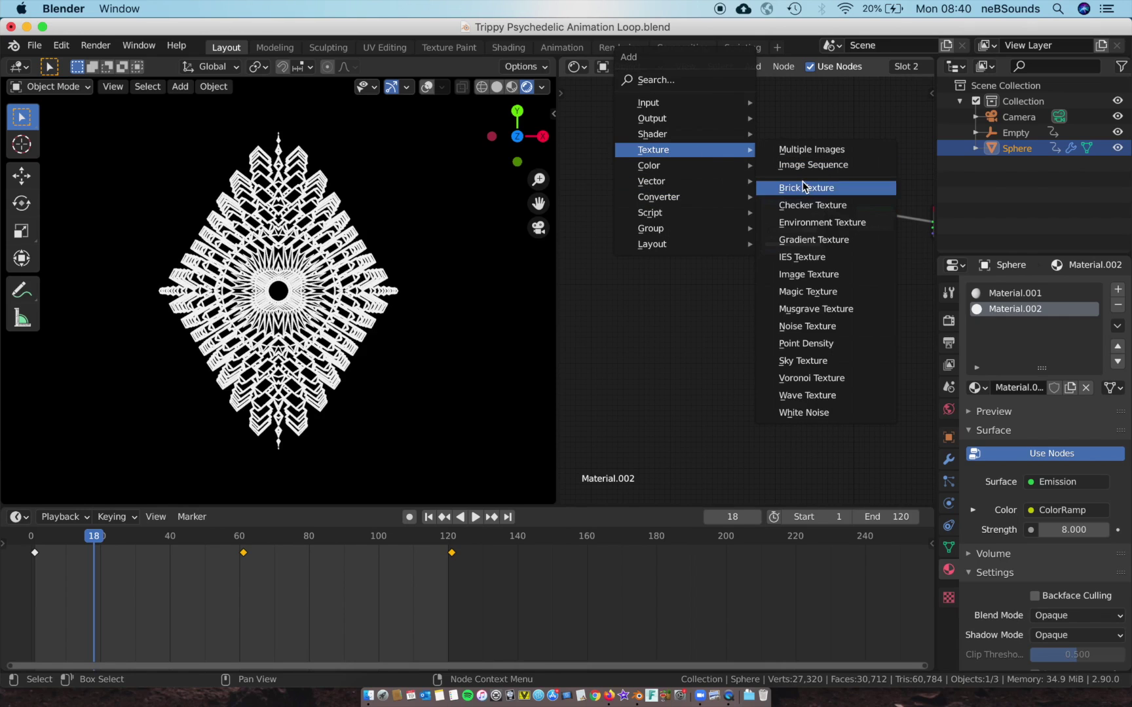
pyautogui.click(804, 327)
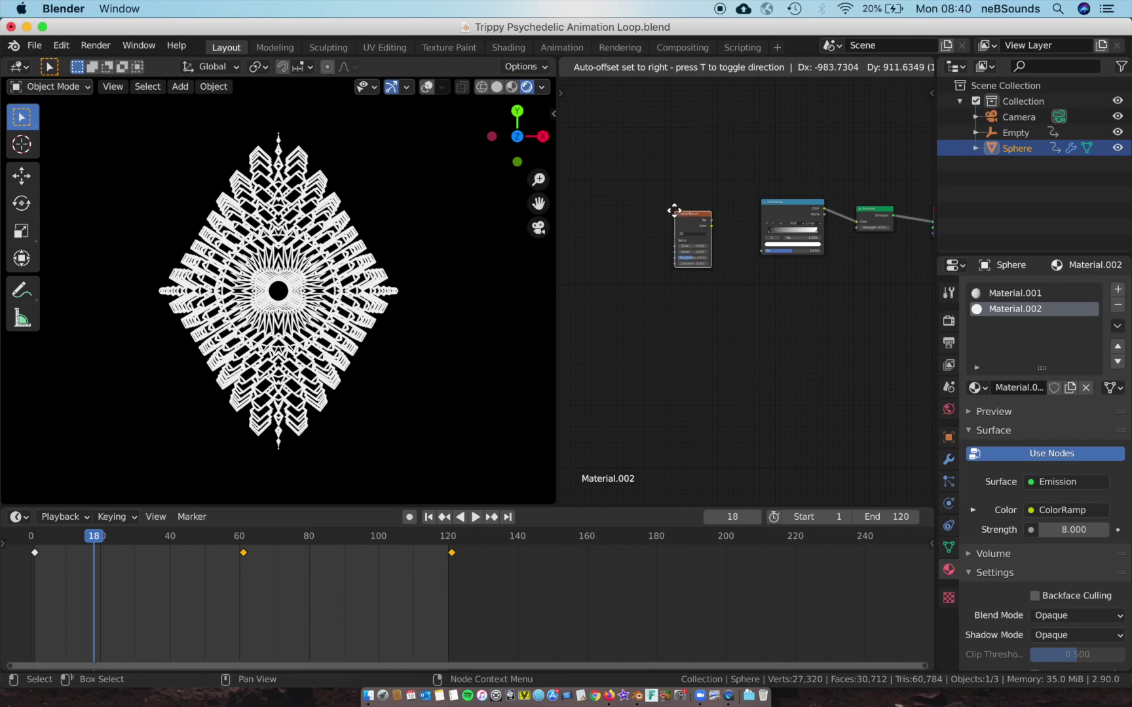
pyautogui.click(685, 223)
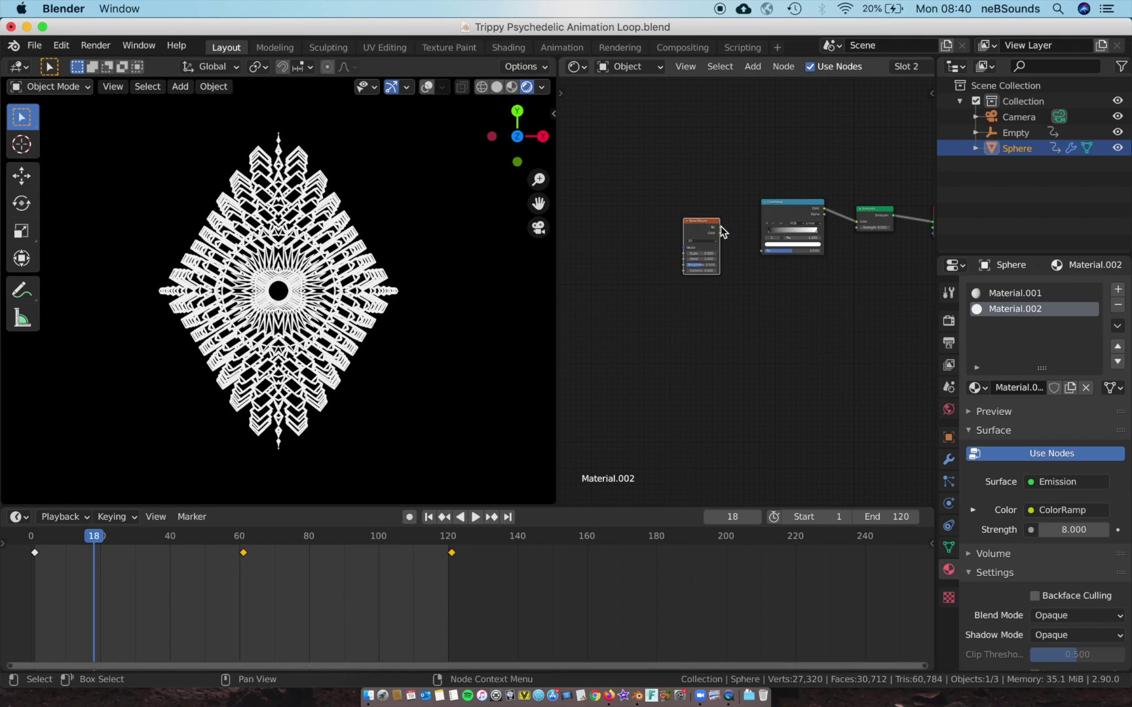
pyautogui.moveTo(719, 227); pyautogui.dragTo(763, 257)
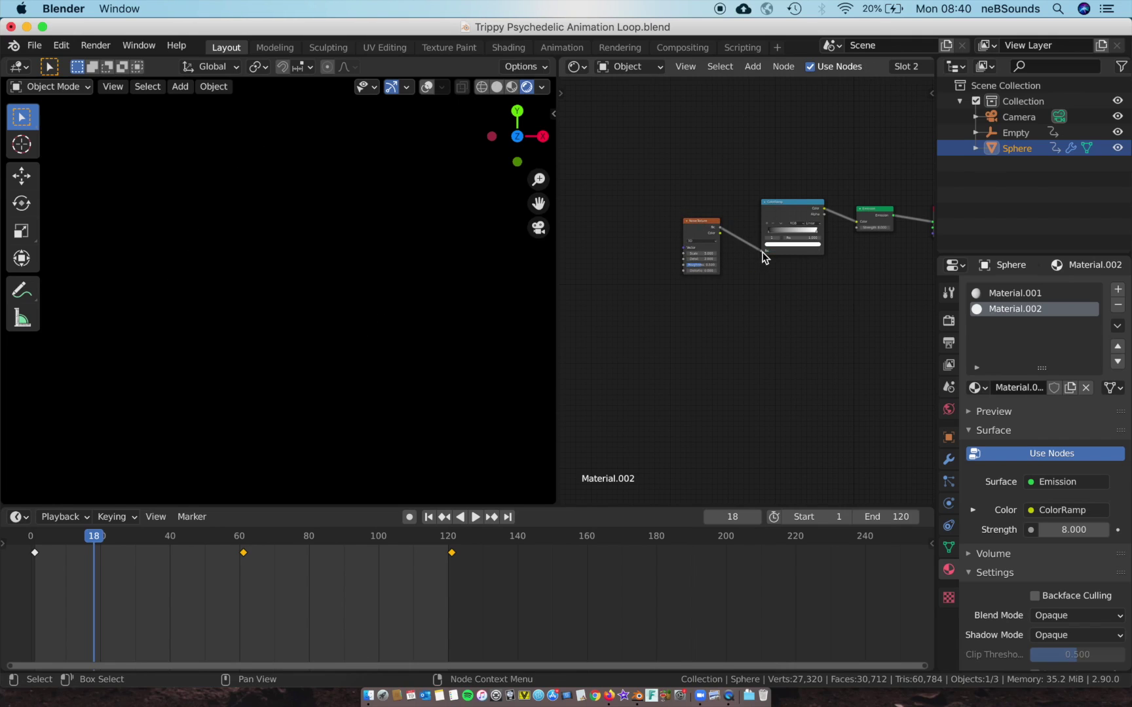
# Change the white end stop of the emission material's ColorRamp to light blue
pyautogui.click(770, 234)
pyautogui.moveTo(773, 230)
pyautogui.mouseDown()
pyautogui.moveTo(795, 229)
pyautogui.moveTo(767, 230)
pyautogui.mouseUp()
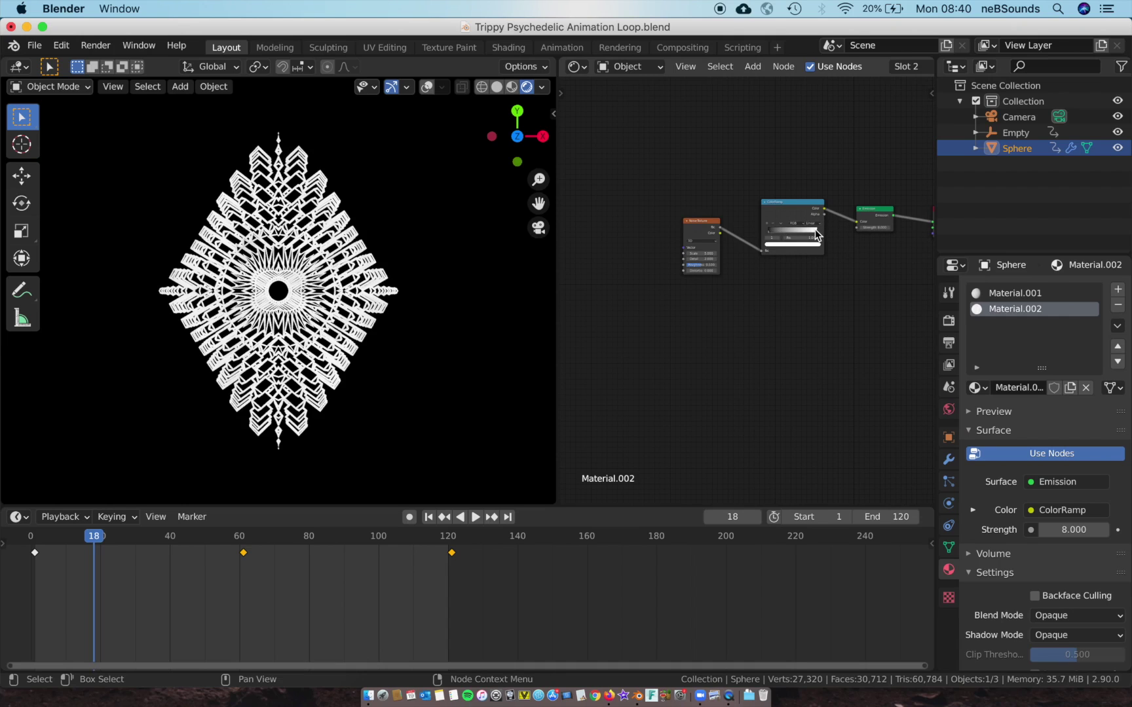
pyautogui.click(799, 245)
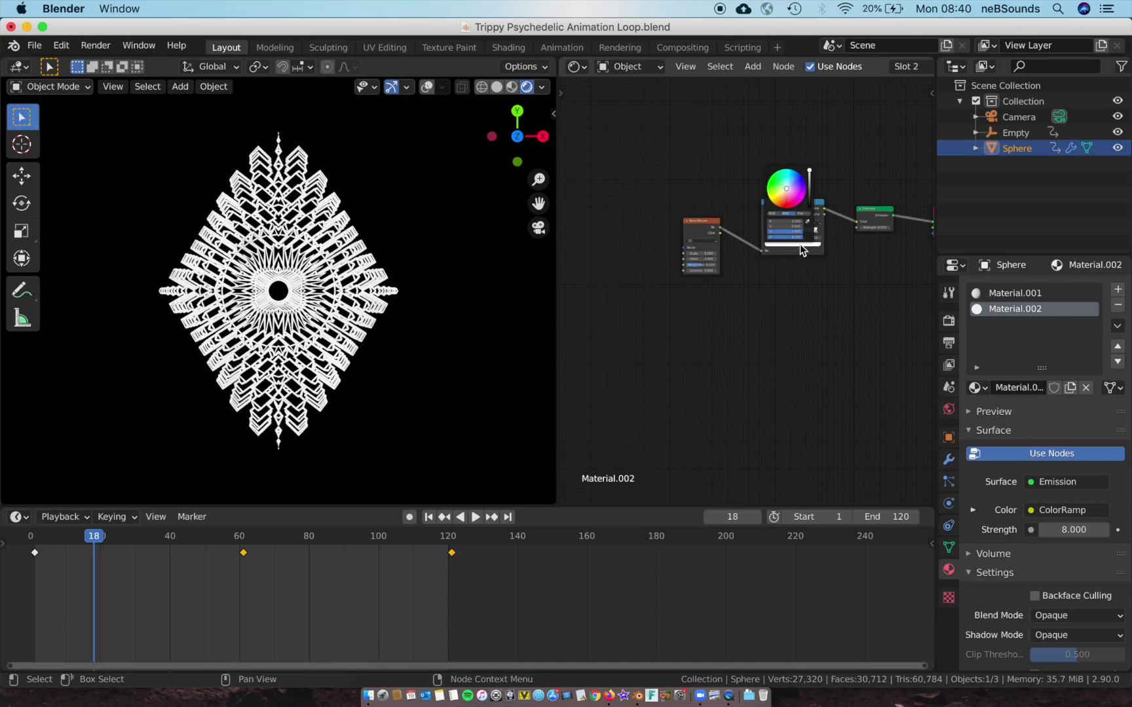
pyautogui.moveTo(790, 190); pyautogui.dragTo(792, 182)
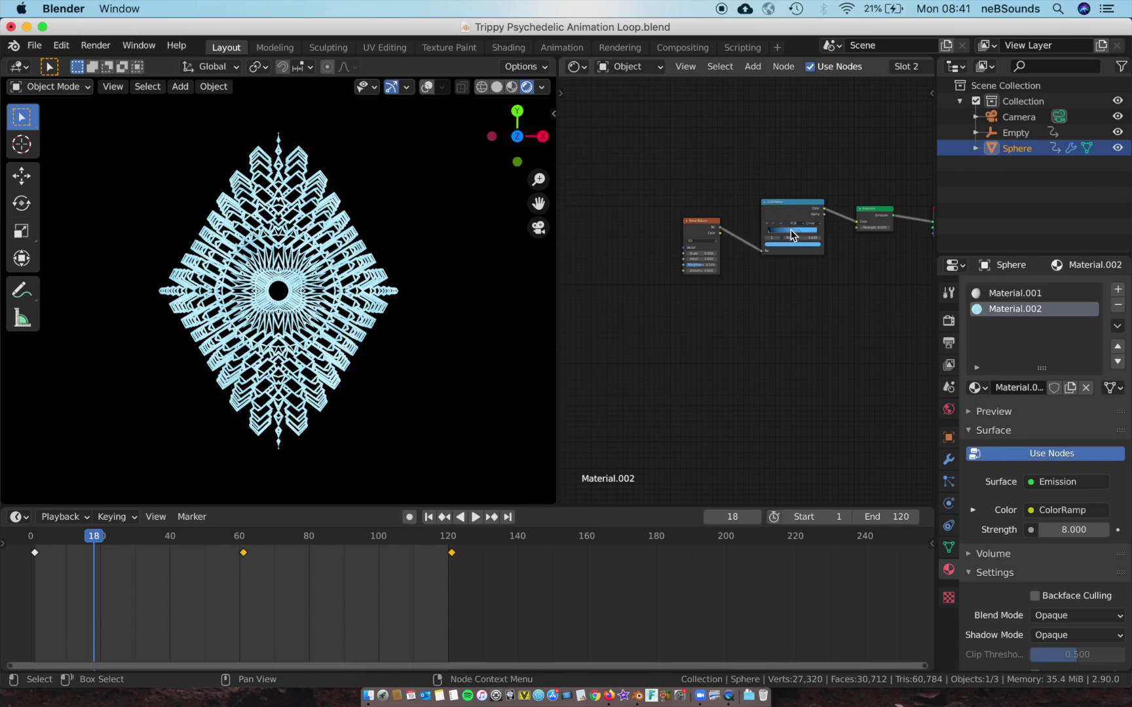
# Colour the ColorRamp's black stop orange, shift it inward, and adjust the Noise Texture's detail and roughness
pyautogui.click(769, 231)
pyautogui.moveTo(781, 230); pyautogui.dragTo(777, 201)
pyautogui.click(784, 244)
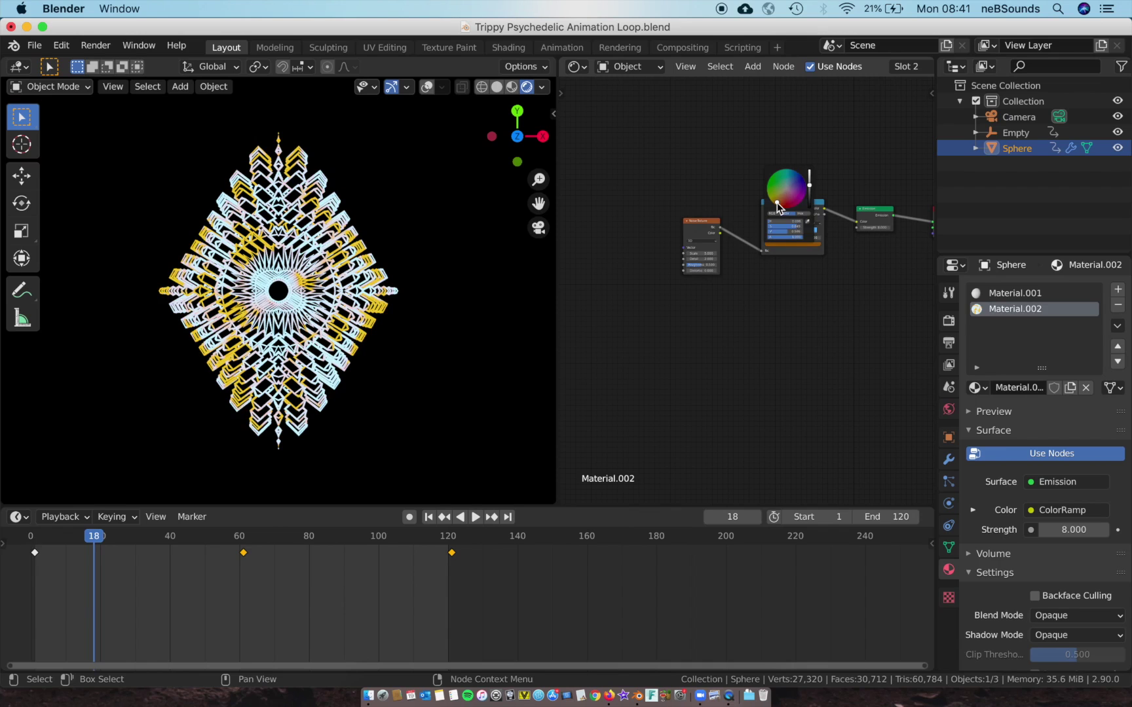
pyautogui.moveTo(795, 231); pyautogui.dragTo(784, 234)
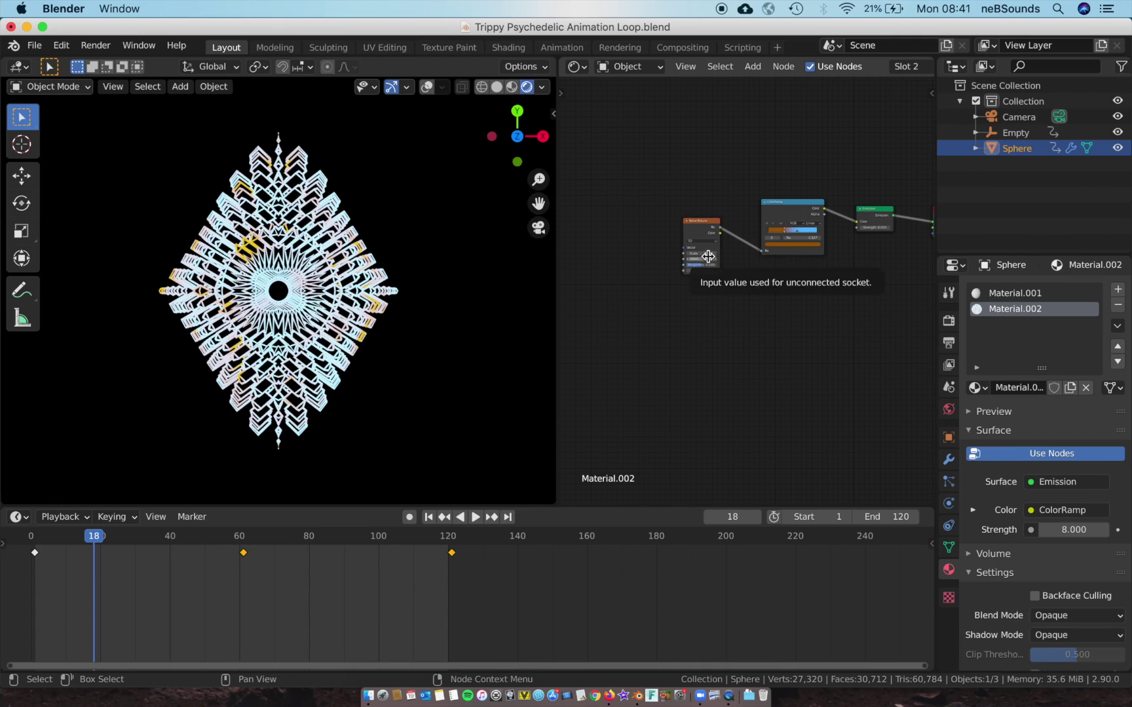
pyautogui.moveTo(702, 260); pyautogui.dragTo(710, 269)
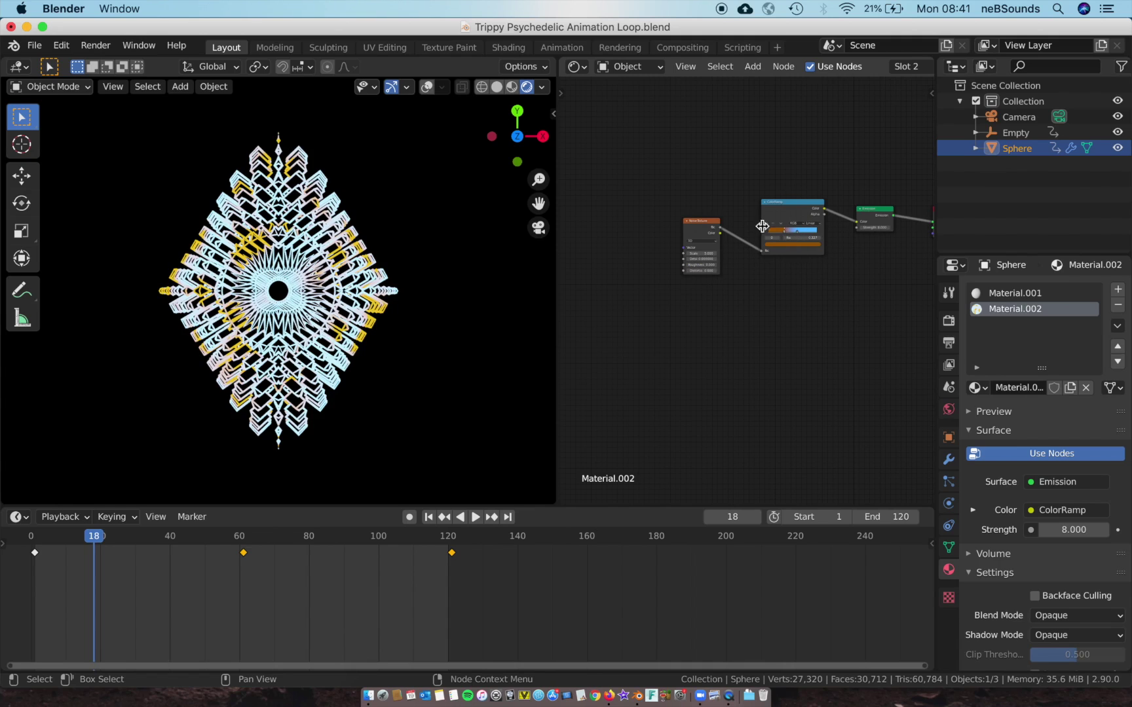
# Darken a third ColorRamp stop to near black and place it between the orange and blue stops
pyautogui.moveTo(768, 231); pyautogui.dragTo(791, 235)
pyautogui.click(794, 245)
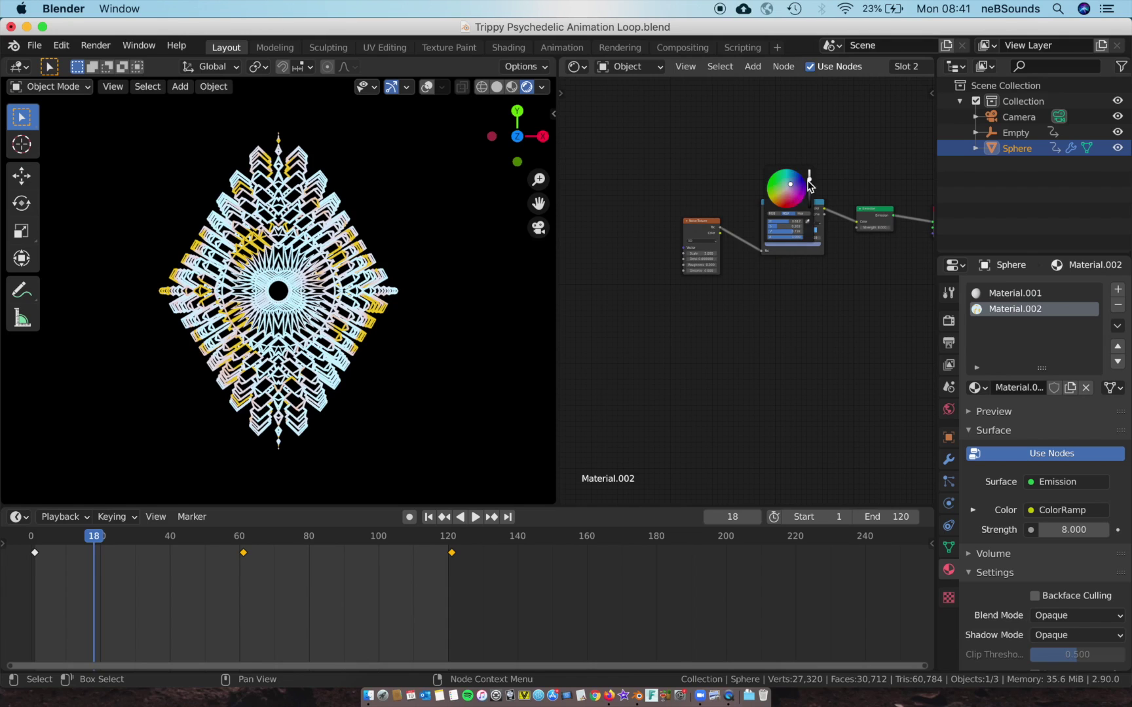
pyautogui.moveTo(809, 175); pyautogui.dragTo(810, 207)
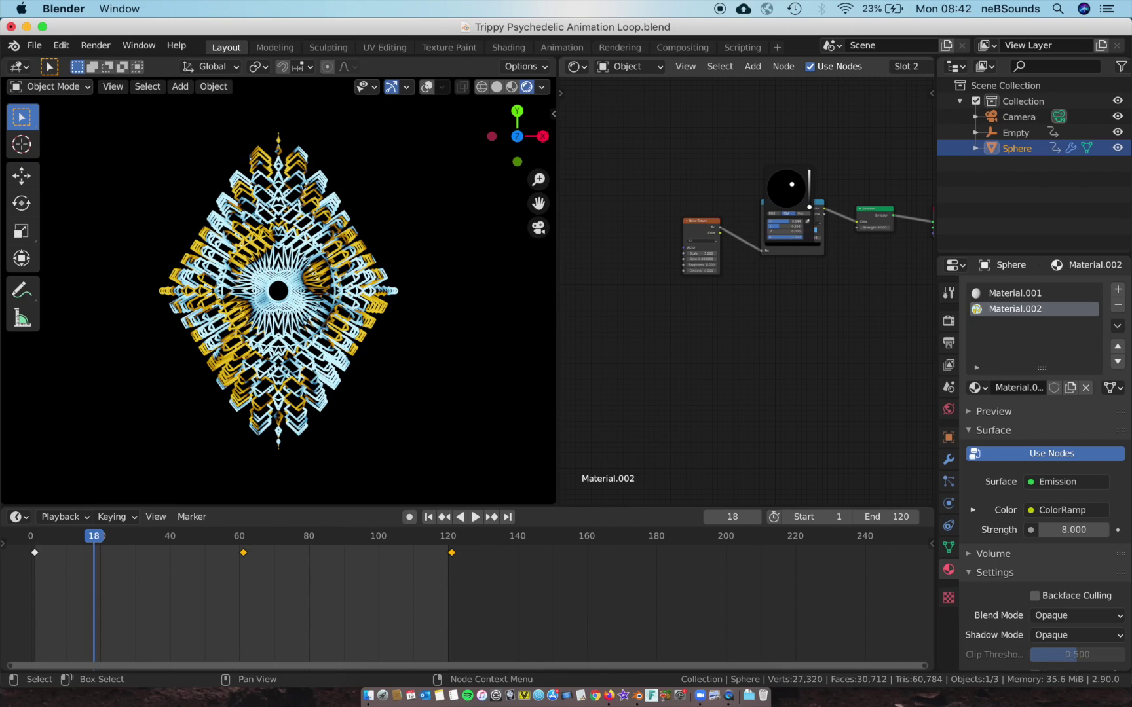
pyautogui.moveTo(792, 236); pyautogui.dragTo(795, 238)
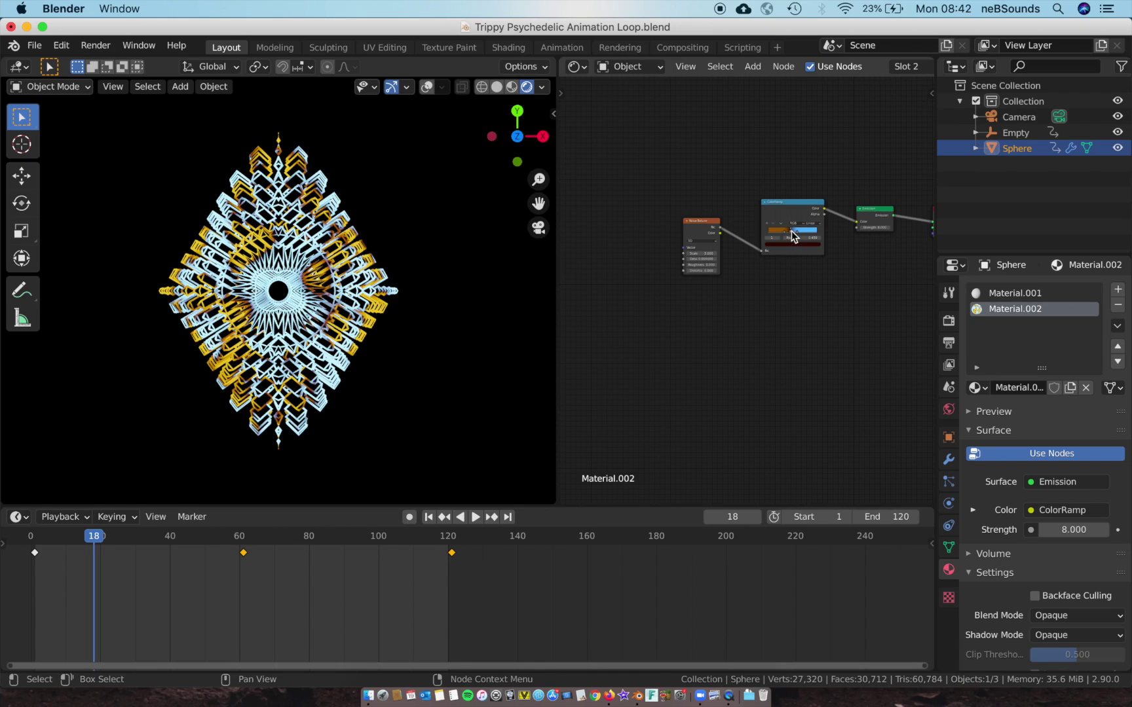
# Play the animation to check the new colours in the rendered view, and return to frame 1
pyautogui.press('space')
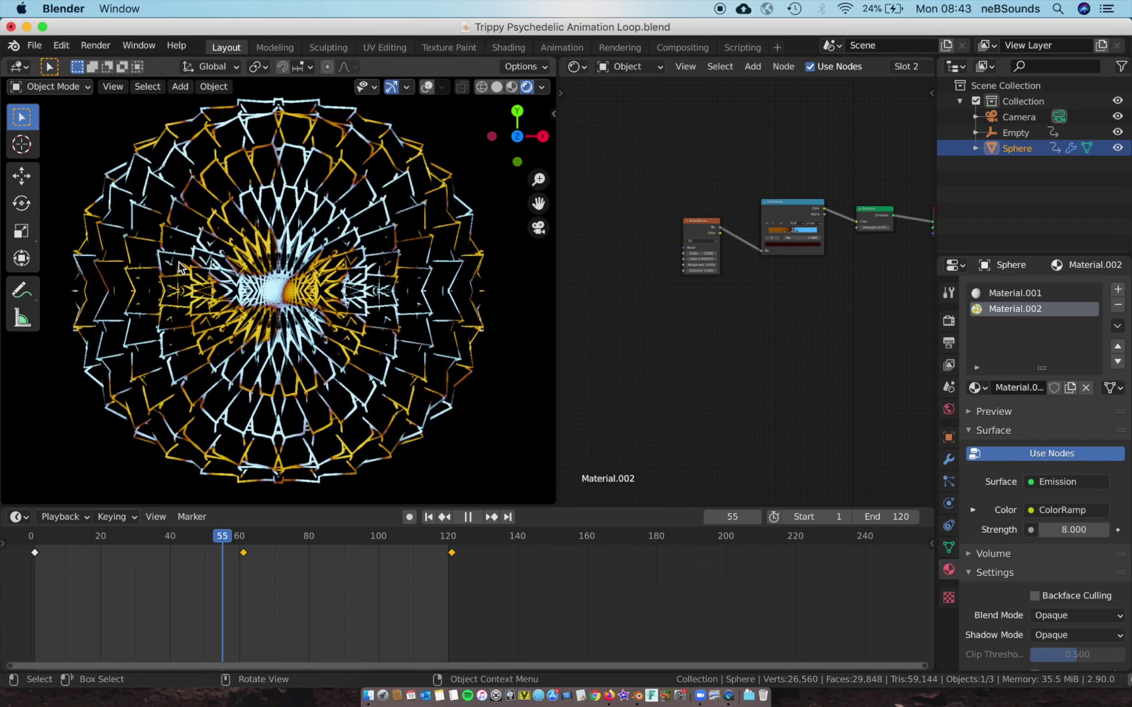
pyautogui.press('space')
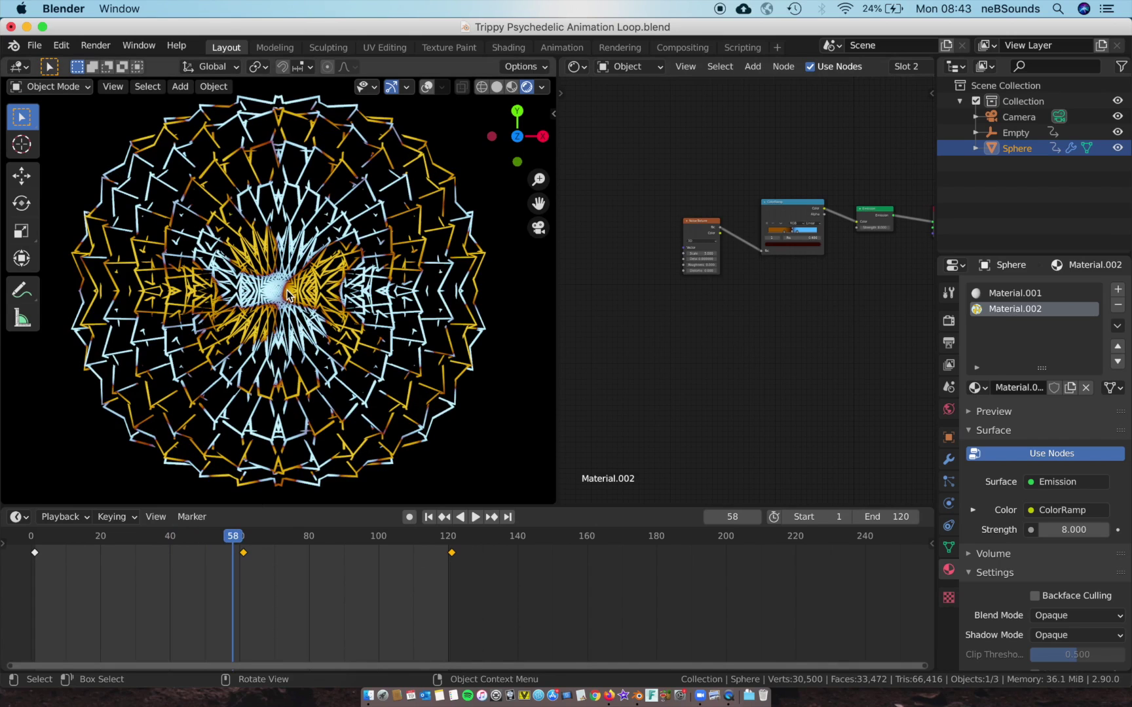
pyautogui.click(428, 517)
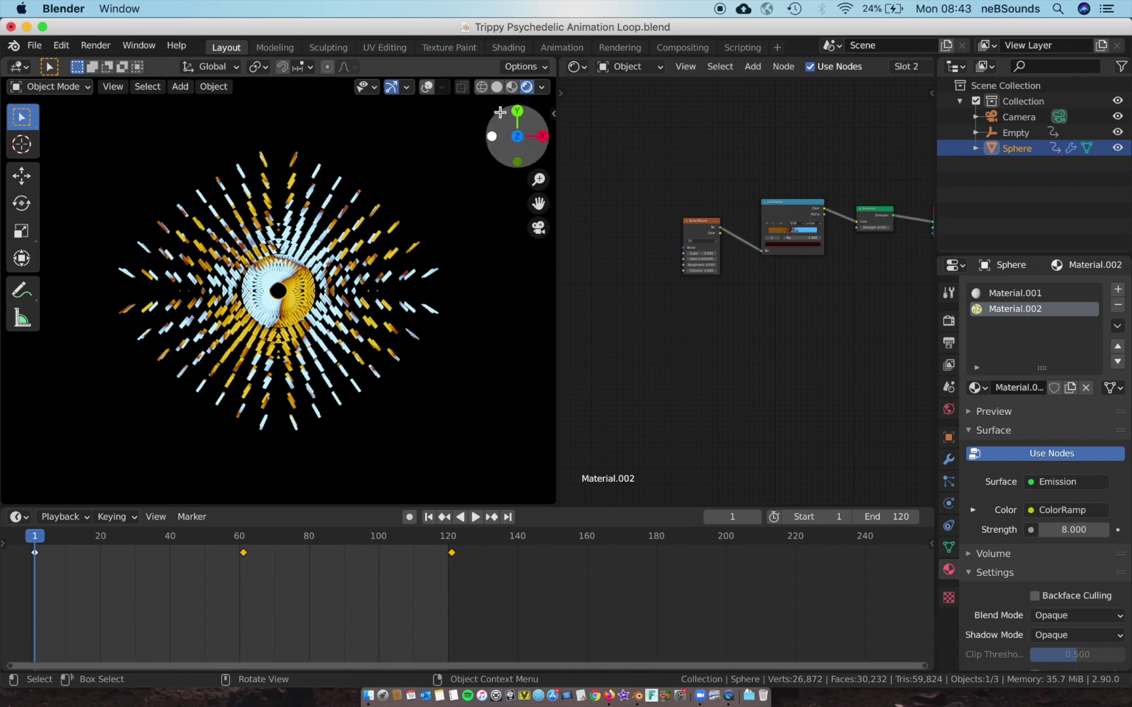
# Switch the viewport to solid shading outside the camera view, show the overlays, and deselect the sphere
pyautogui.press('z')
pyautogui.press('4')
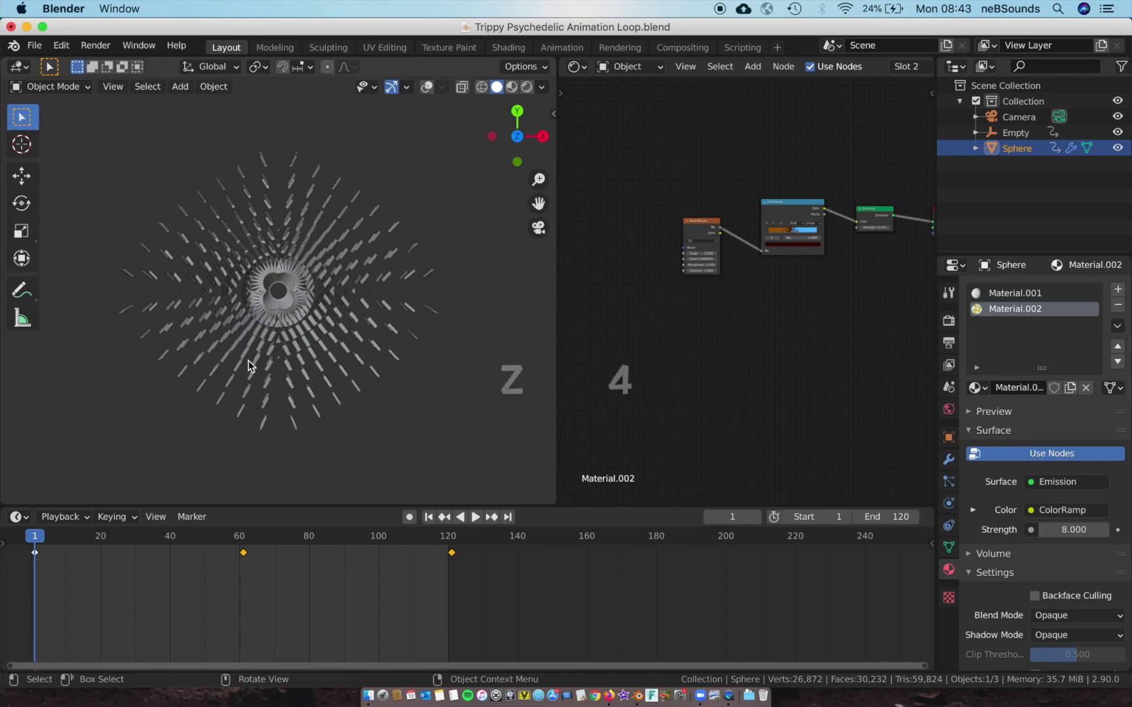
pyautogui.moveTo(285, 323); pyautogui.dragTo(305, 309, button='middle')
pyautogui.scroll(-2, 304, 310)
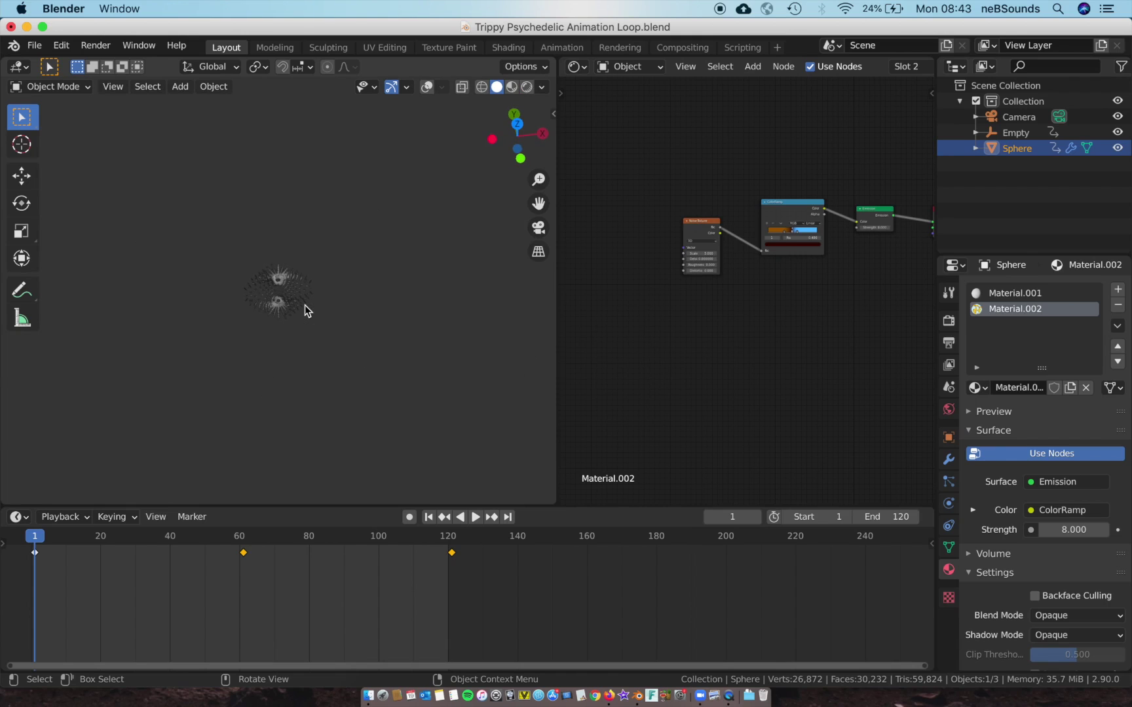
pyautogui.click(427, 86)
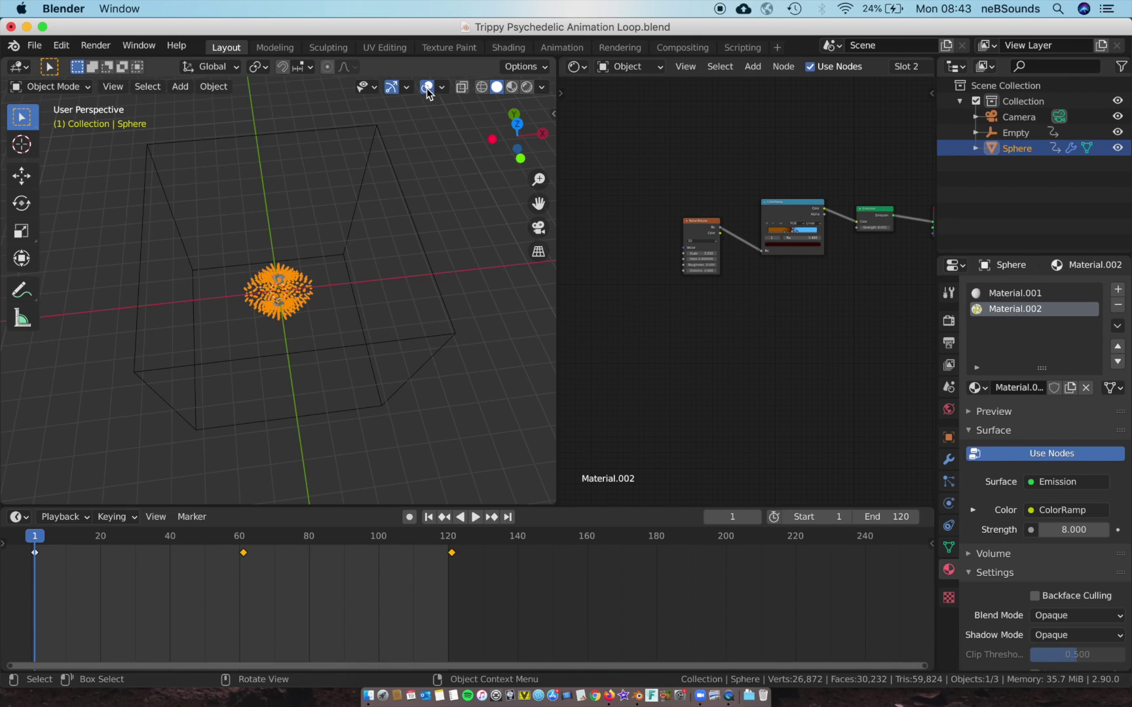
pyautogui.click(218, 401)
pyautogui.scroll(3, 218, 401)
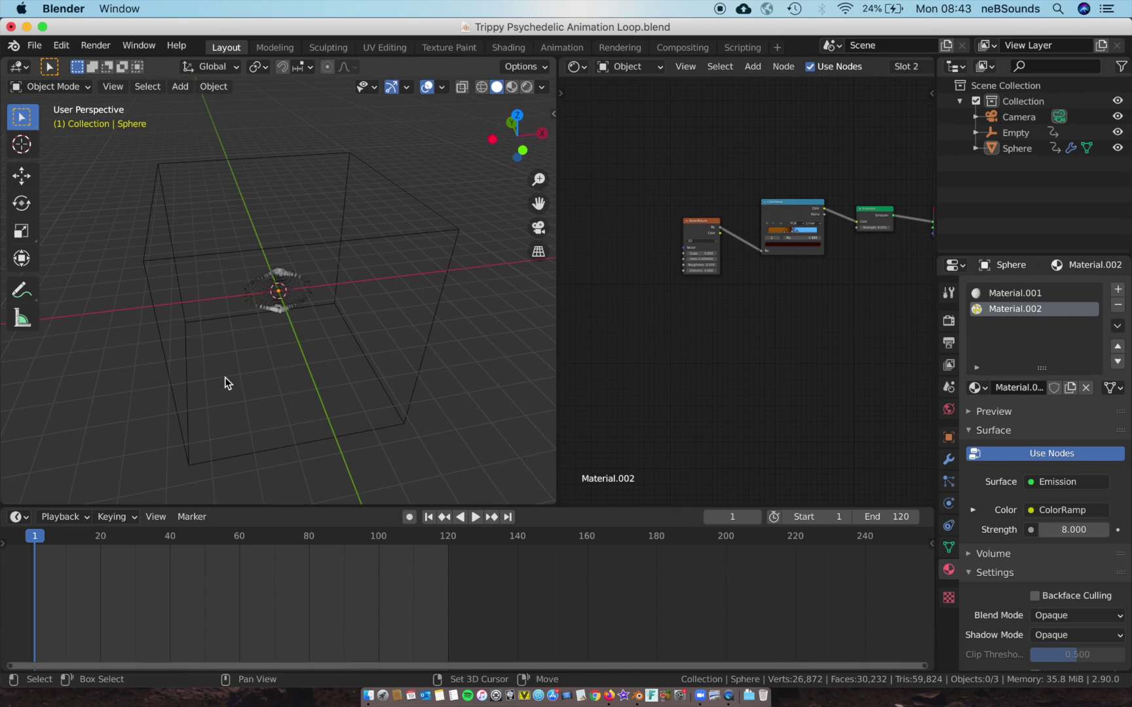
# Add a UV sphere at the centre of the displaced sphere and frame it in the viewport
pyautogui.hotkey('shift', 'a')
pyautogui.moveTo(225, 371)
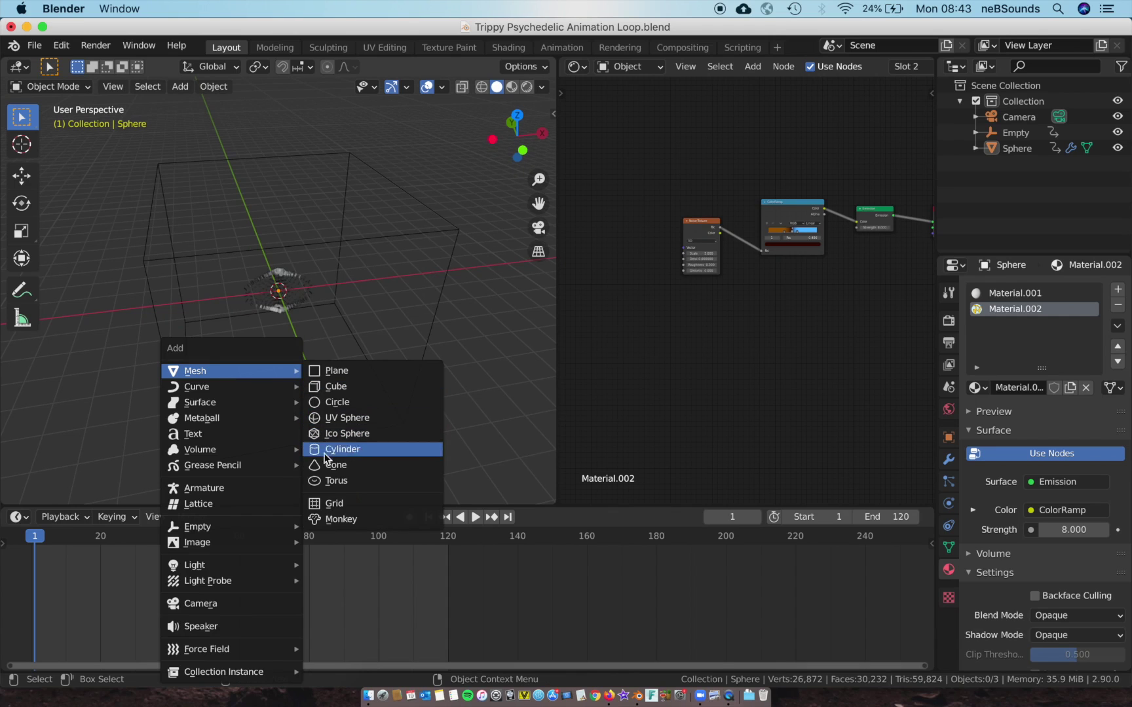
pyautogui.click(344, 421)
pyautogui.press('KP_Decimal')
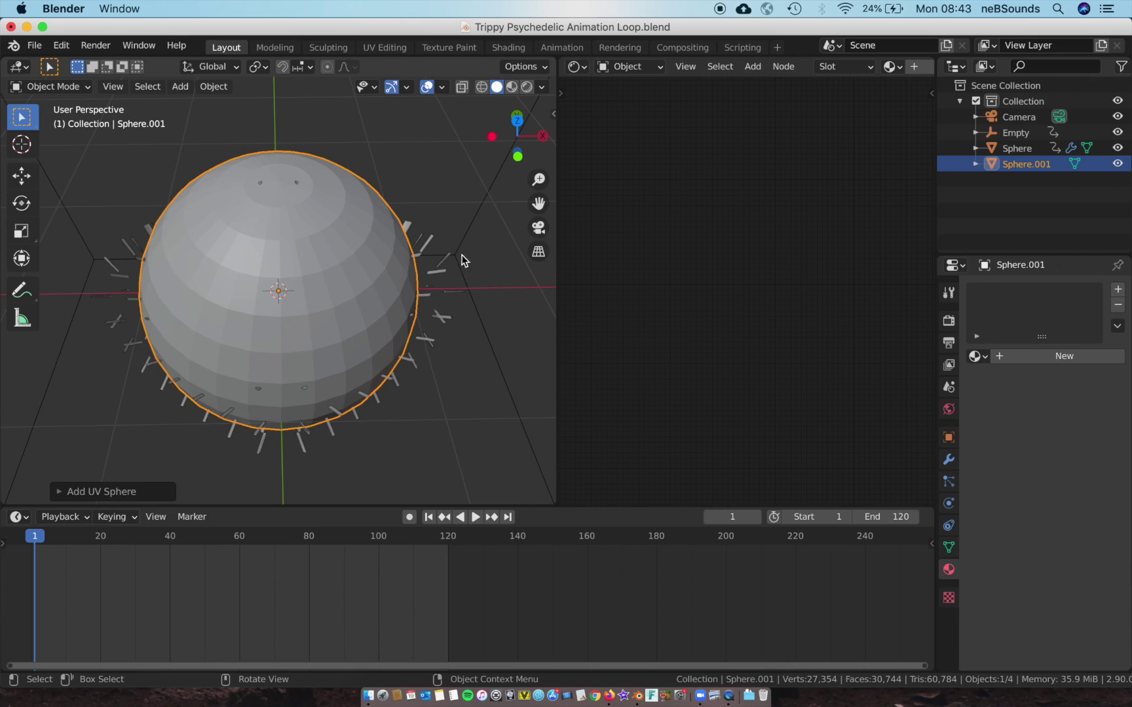
pyautogui.keyDown('ctrl'); pyautogui.scroll(5, 359, 354); pyautogui.keyUp('ctrl')
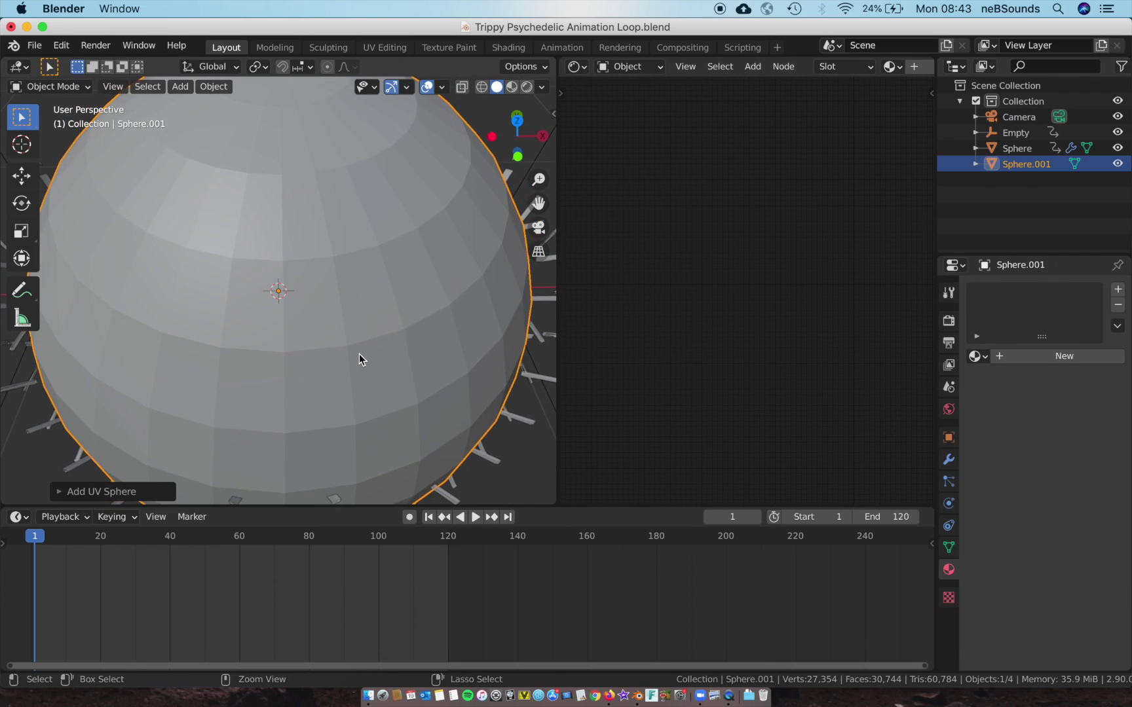
pyautogui.keyDown('ctrl'); pyautogui.scroll(-5, 359, 354); pyautogui.keyUp('ctrl')
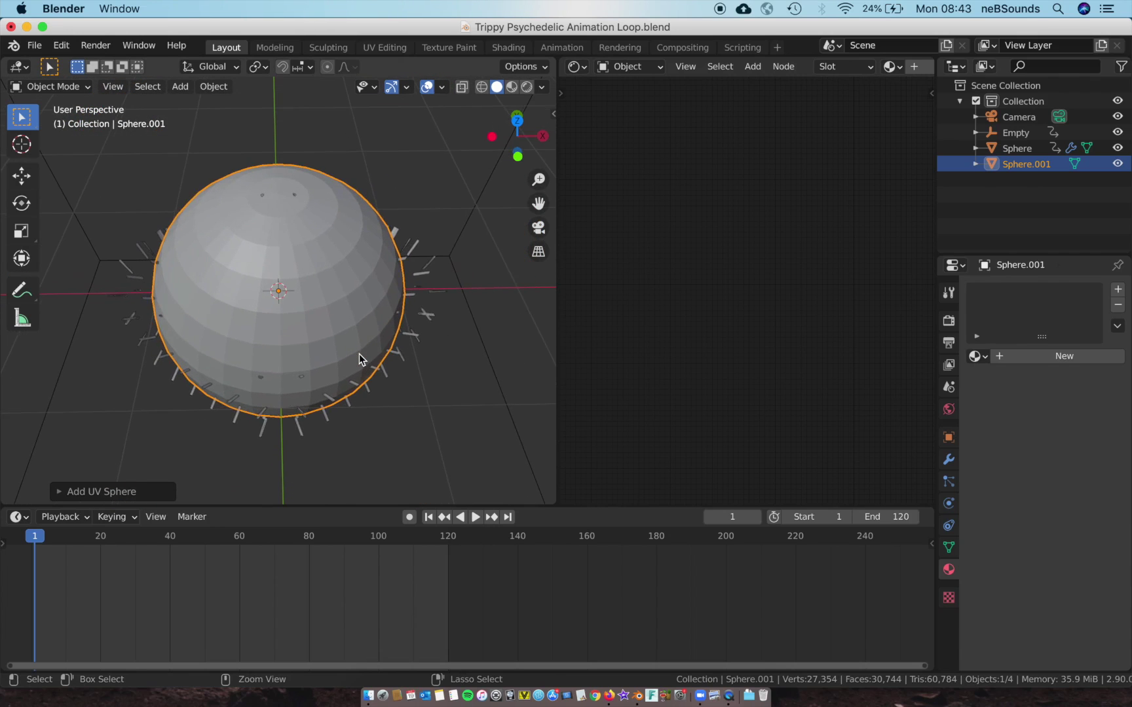
pyautogui.keyDown('ctrl'); pyautogui.scroll(-5, 359, 354); pyautogui.keyUp('ctrl')
pyautogui.keyDown('ctrl'); pyautogui.scroll(2, 358, 354); pyautogui.keyUp('ctrl')
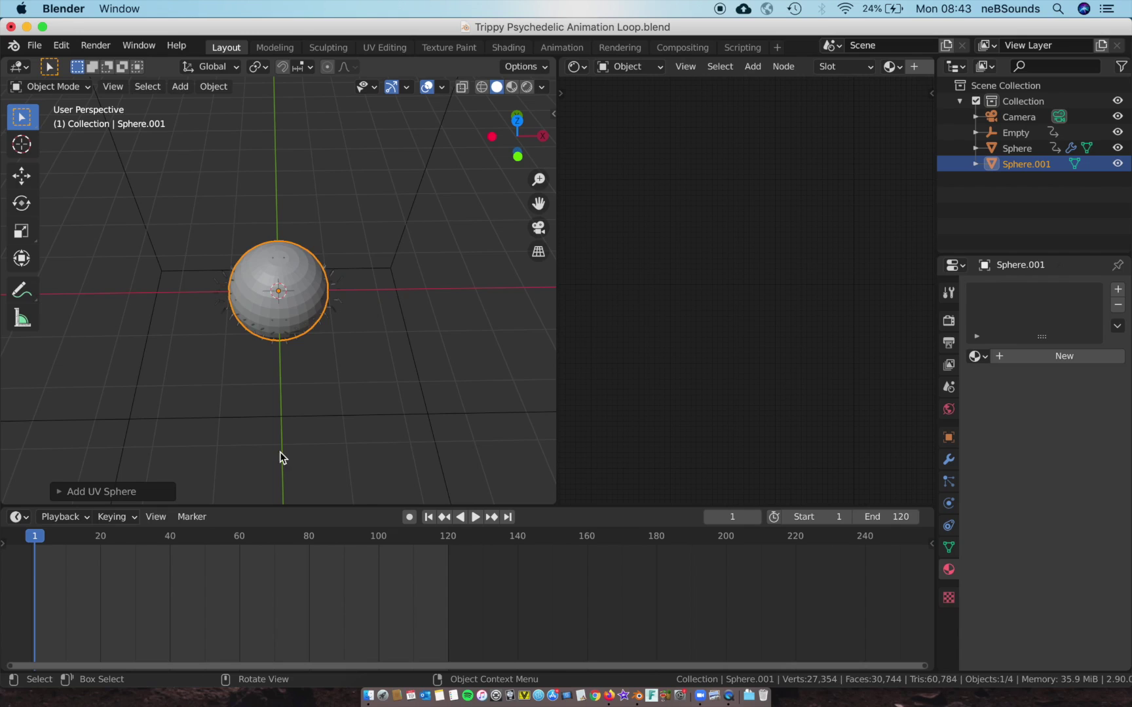
# Scale the new UV sphere up uniformly to enclose the displaced sphere, playing the animation to check its size
pyautogui.press('s')
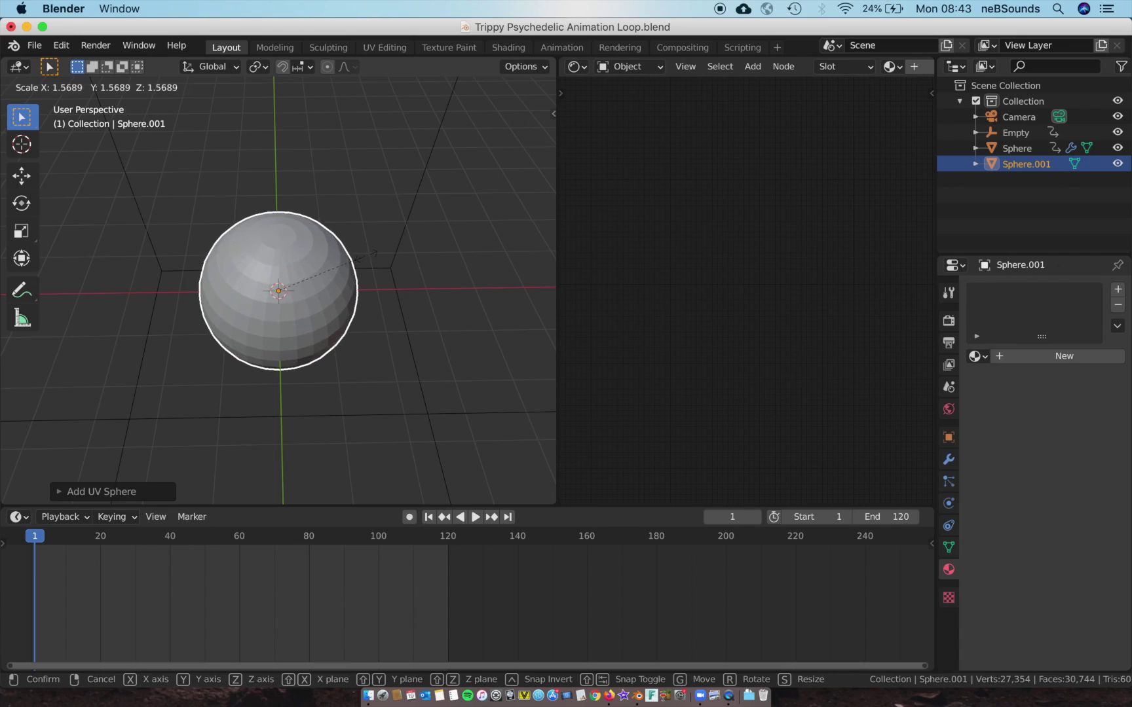
pyautogui.click(377, 248)
pyautogui.press('space')
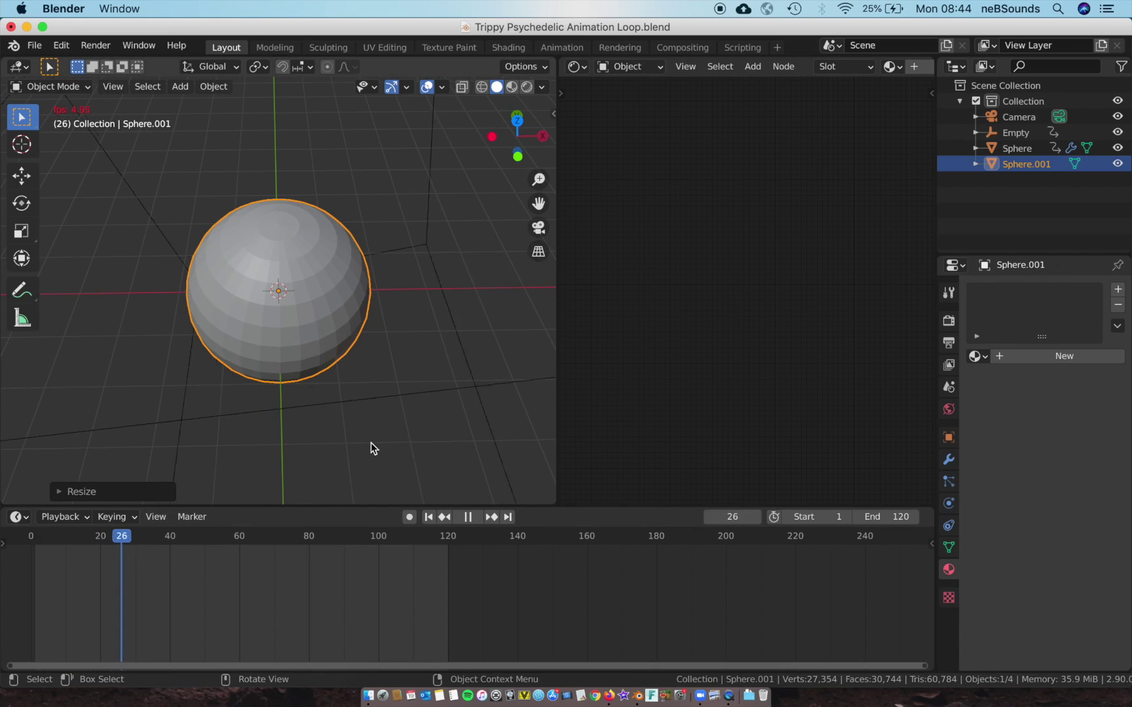
pyautogui.moveTo(340, 425); pyautogui.dragTo(230, 336, button='middle')
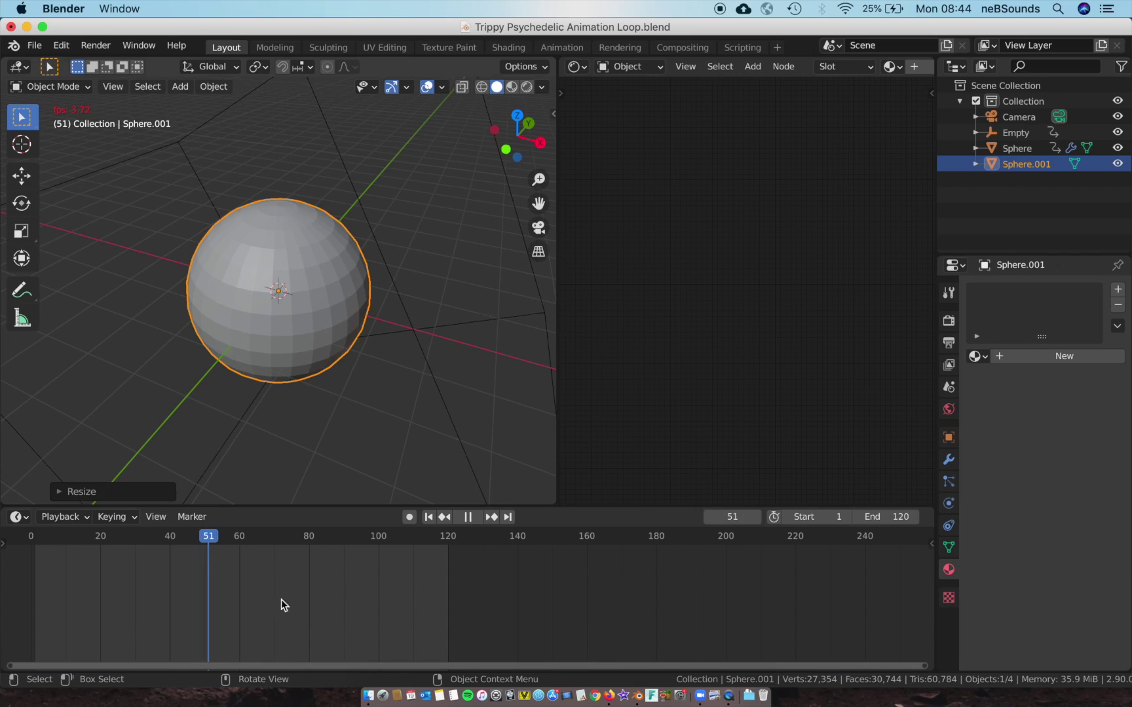
pyautogui.hscroll(-3, 308, 345)
pyautogui.hscroll(-10, 307, 345)
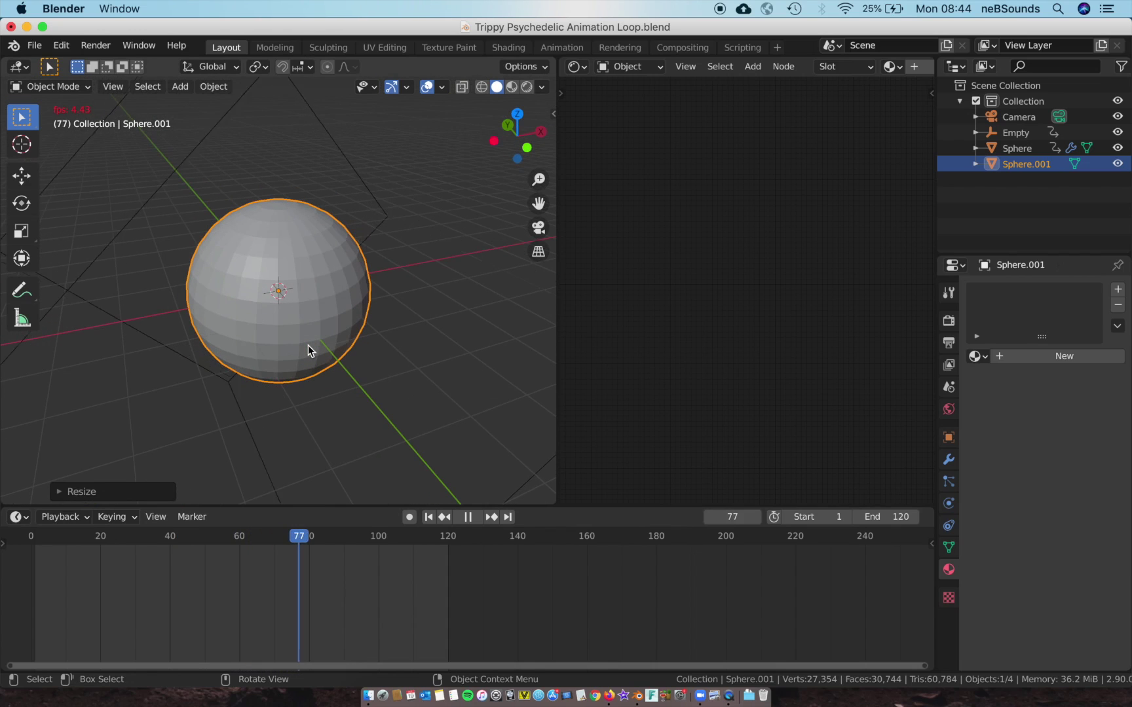
pyautogui.press('s')
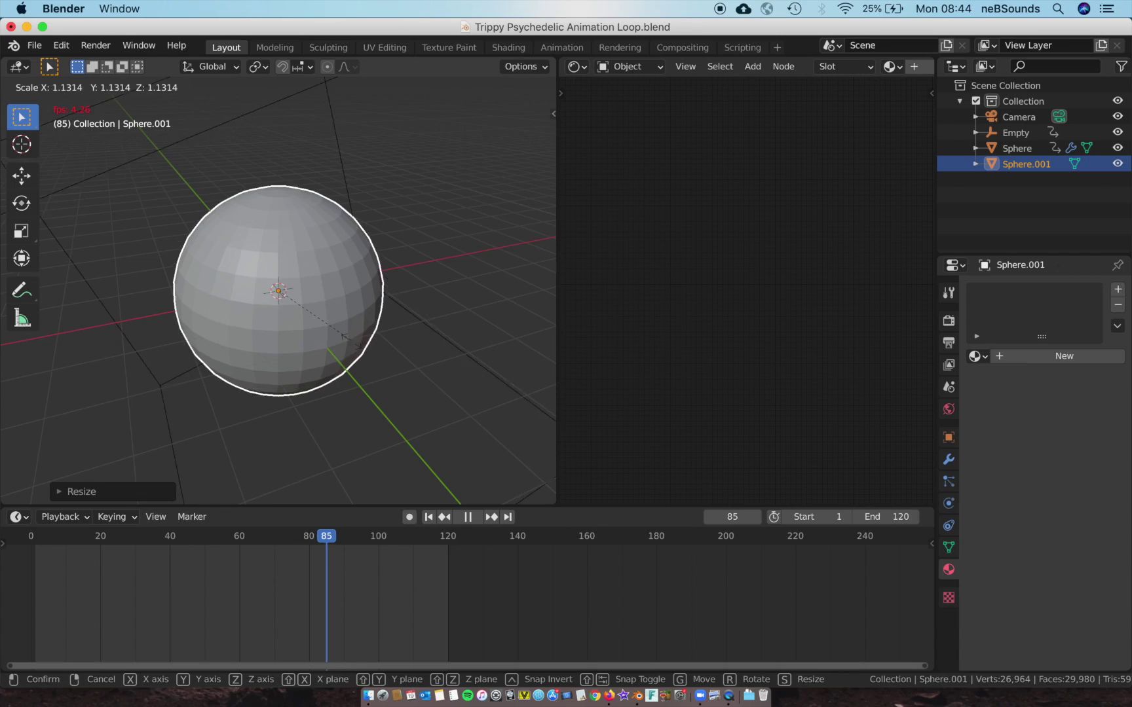
pyautogui.click(356, 286)
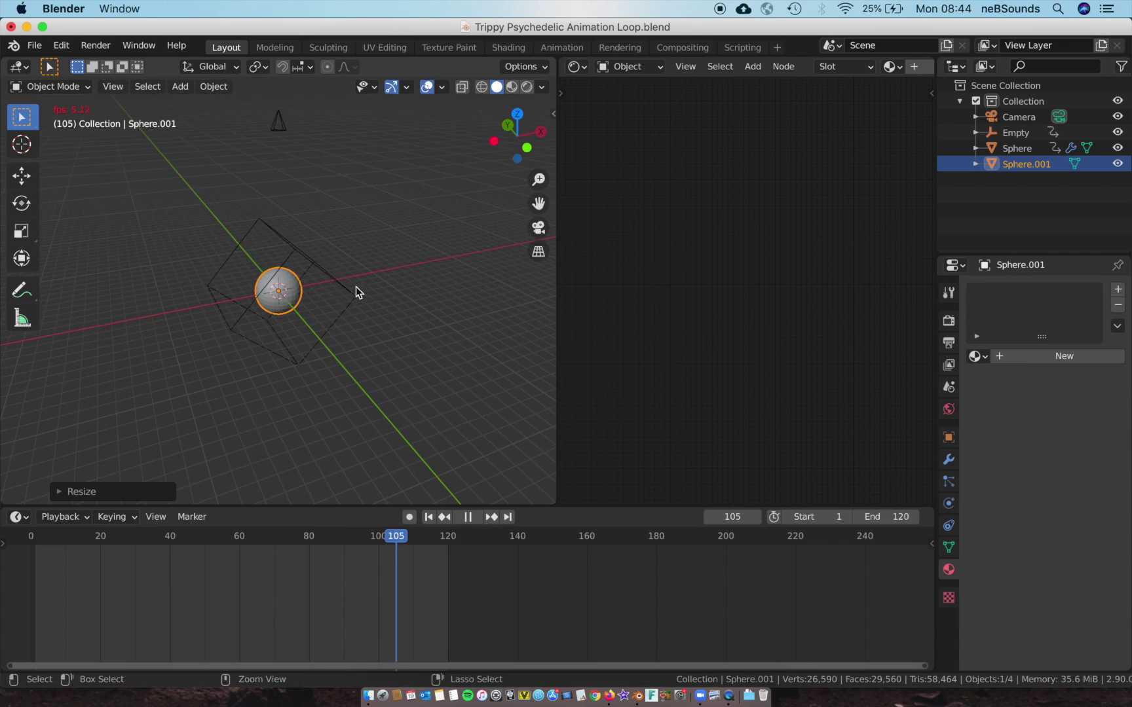
pyautogui.press('space')
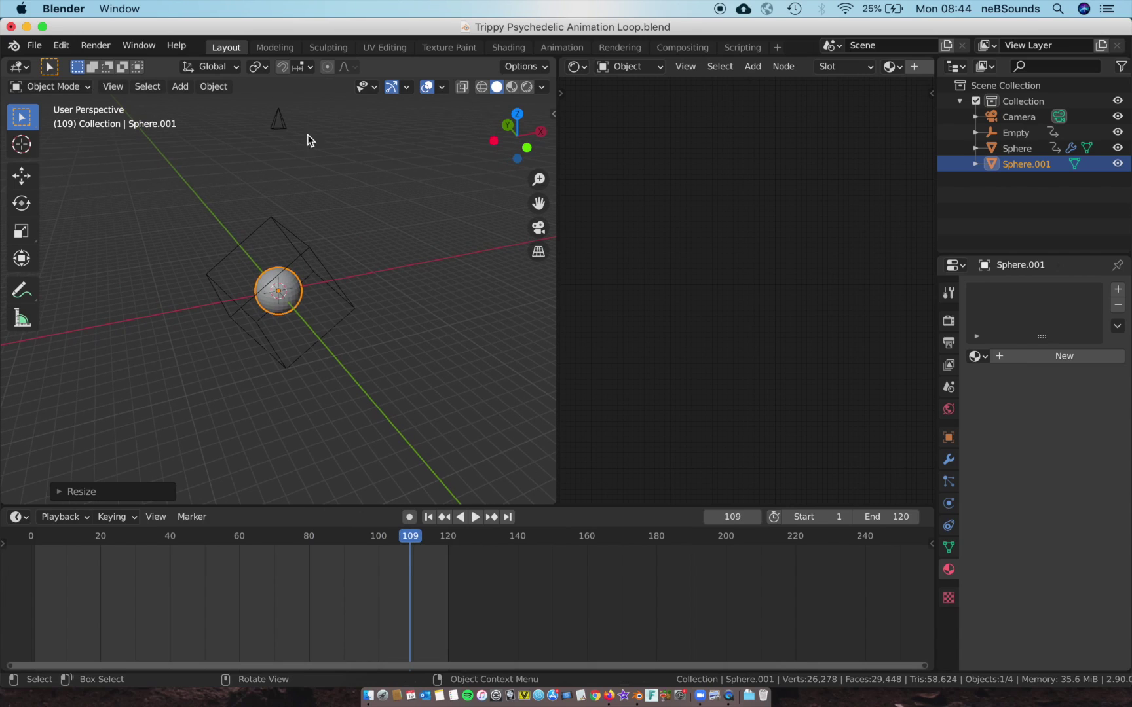
# Stretch the new sphere along Z until it reaches past the camera, and look through the camera at frame 1
pyautogui.press('s')
pyautogui.press('z')
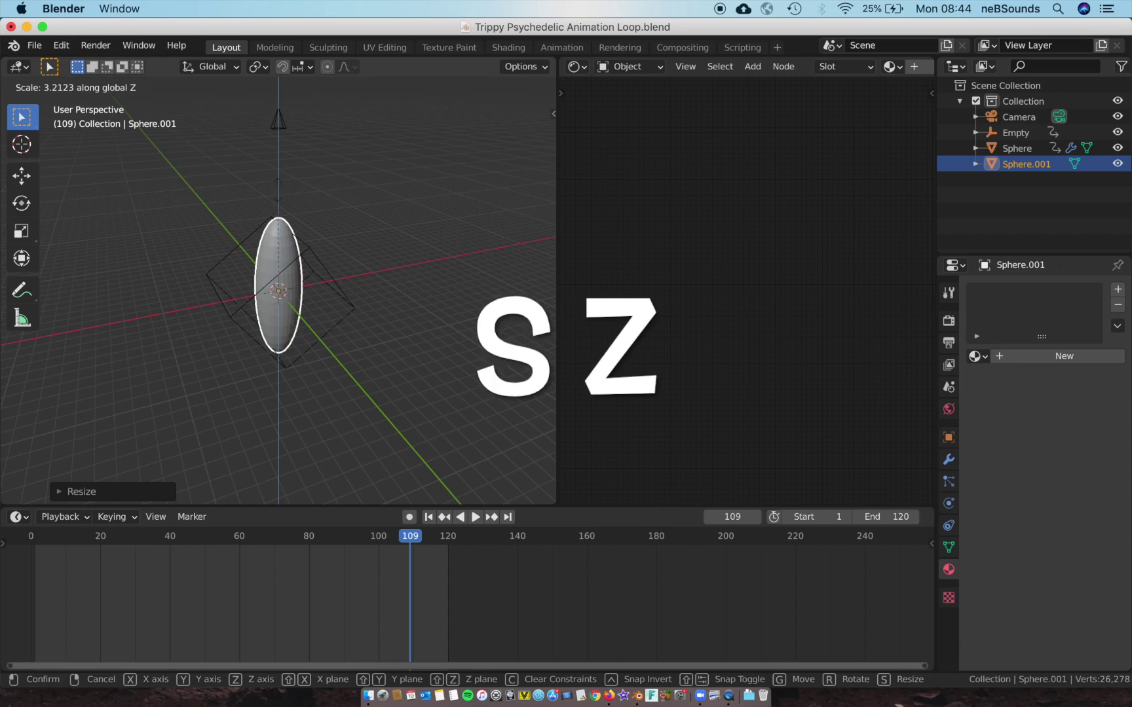
pyautogui.click(255, 482)
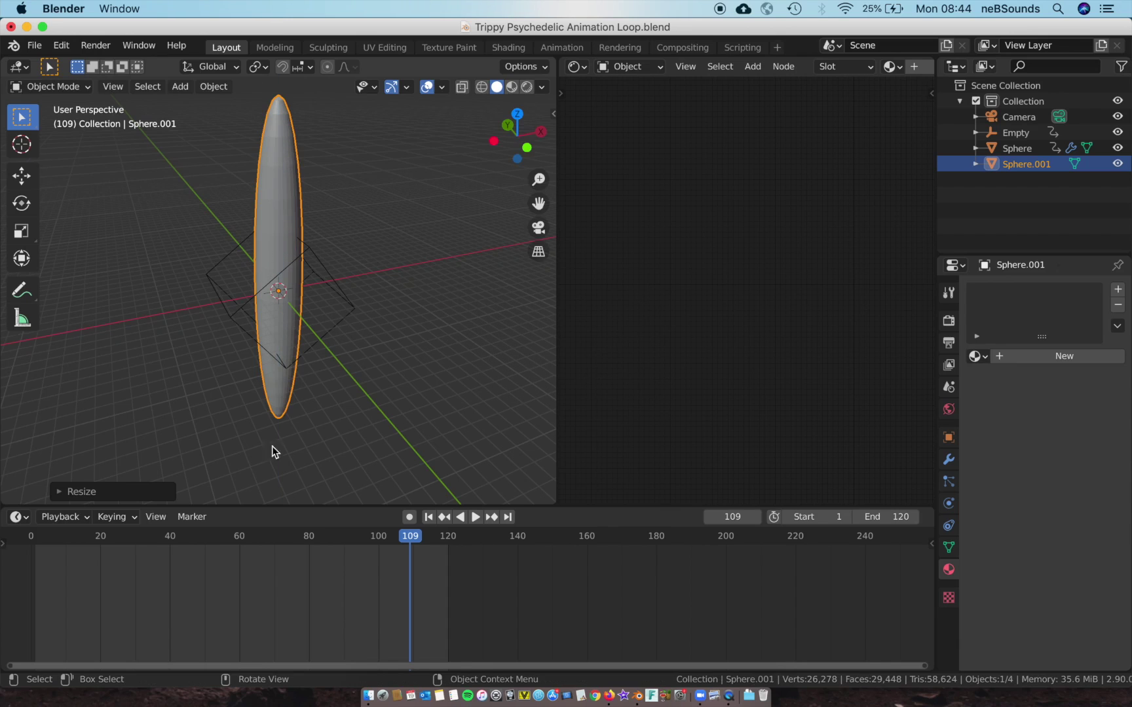
pyautogui.press('KP_0')
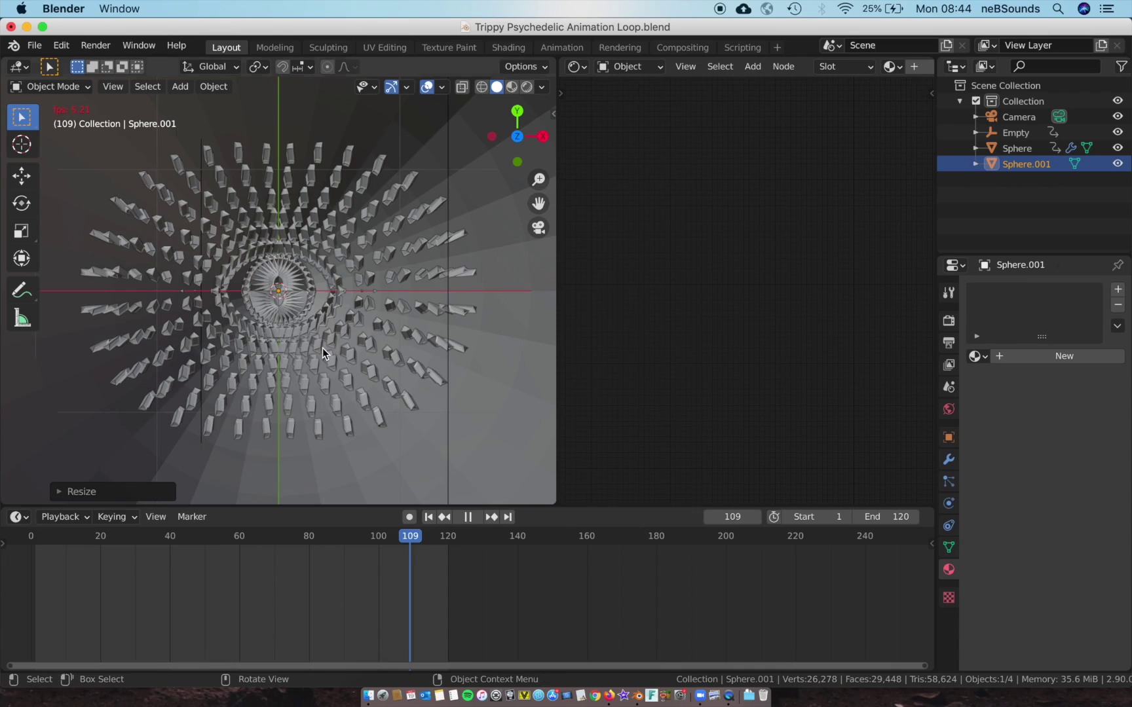
pyautogui.hotkey('shift', 'Left')
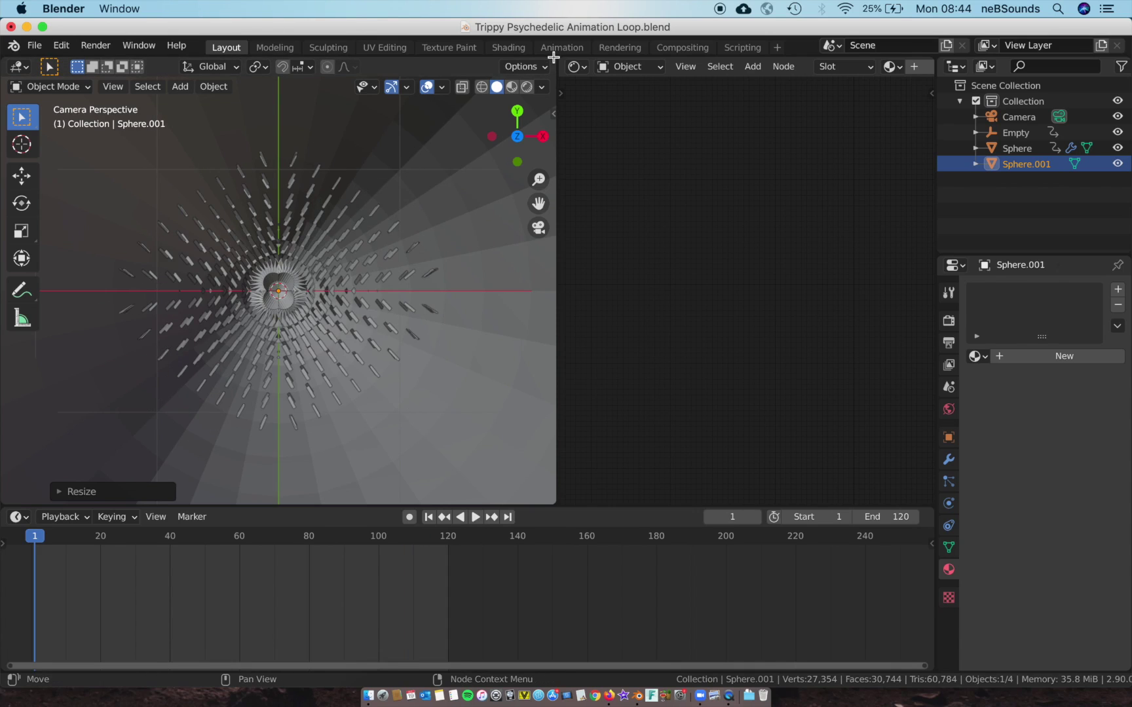
# Close the Shader Editor by expanding the 3D viewport over it, and switch the viewport to rendered shading
pyautogui.moveTo(558, 60); pyautogui.dragTo(608, 79)
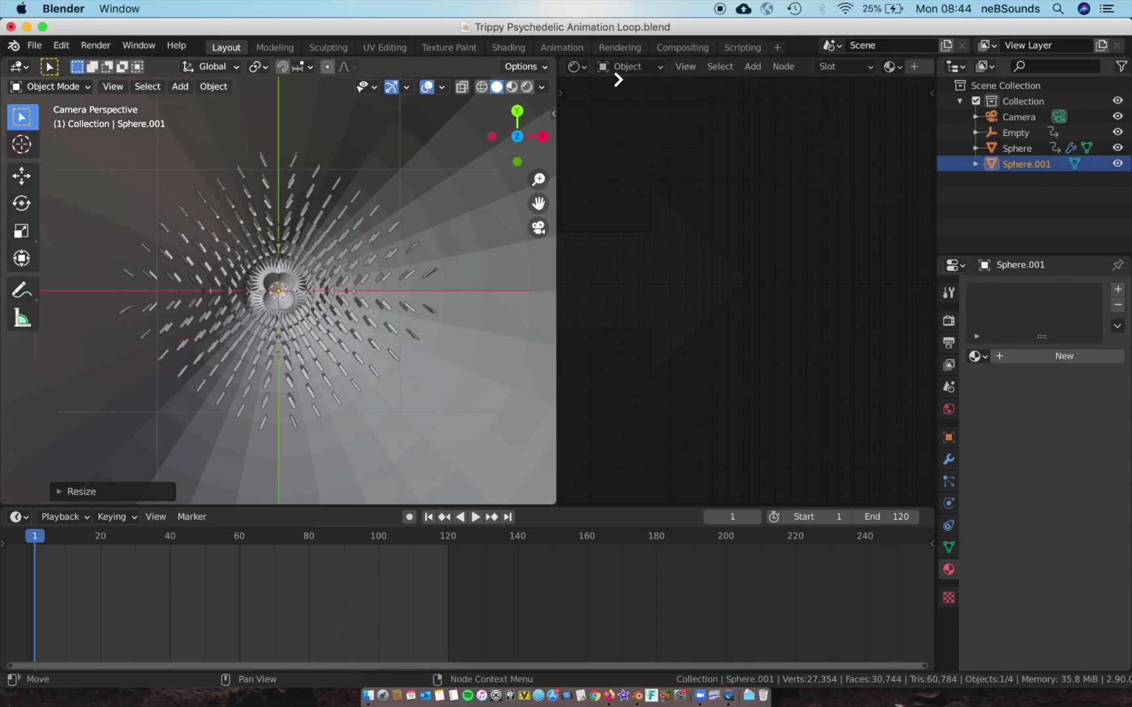
pyautogui.moveTo(618, 79); pyautogui.dragTo(615, 80)
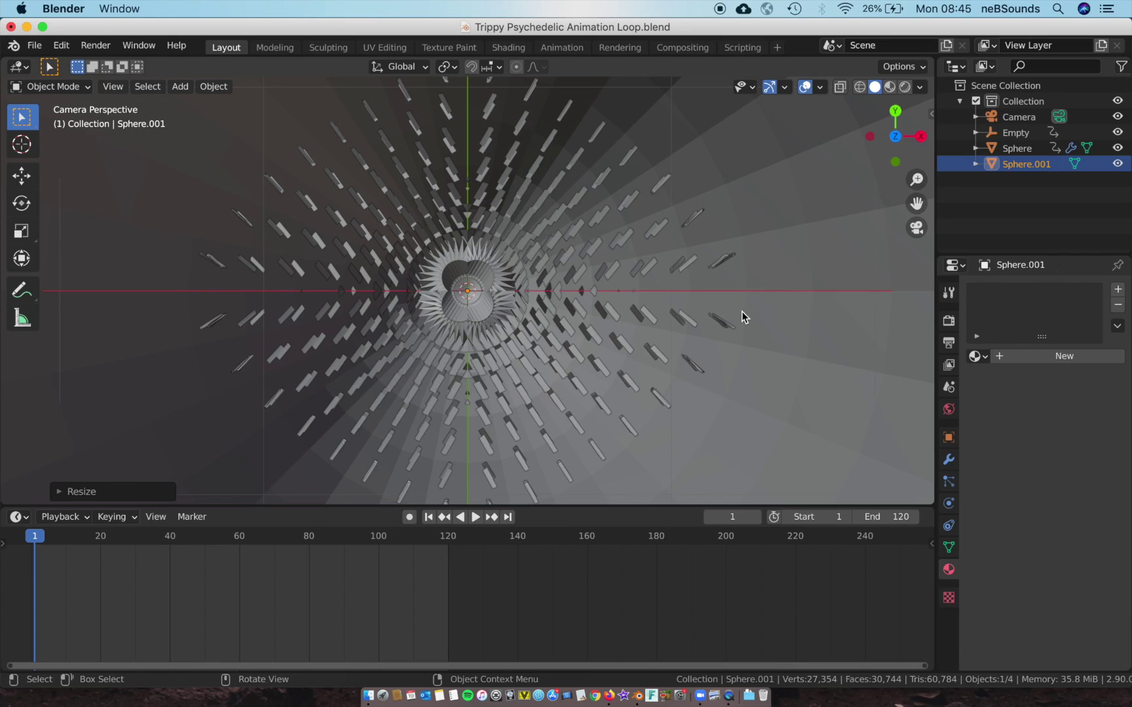
pyautogui.press('z')
pyautogui.press('8')
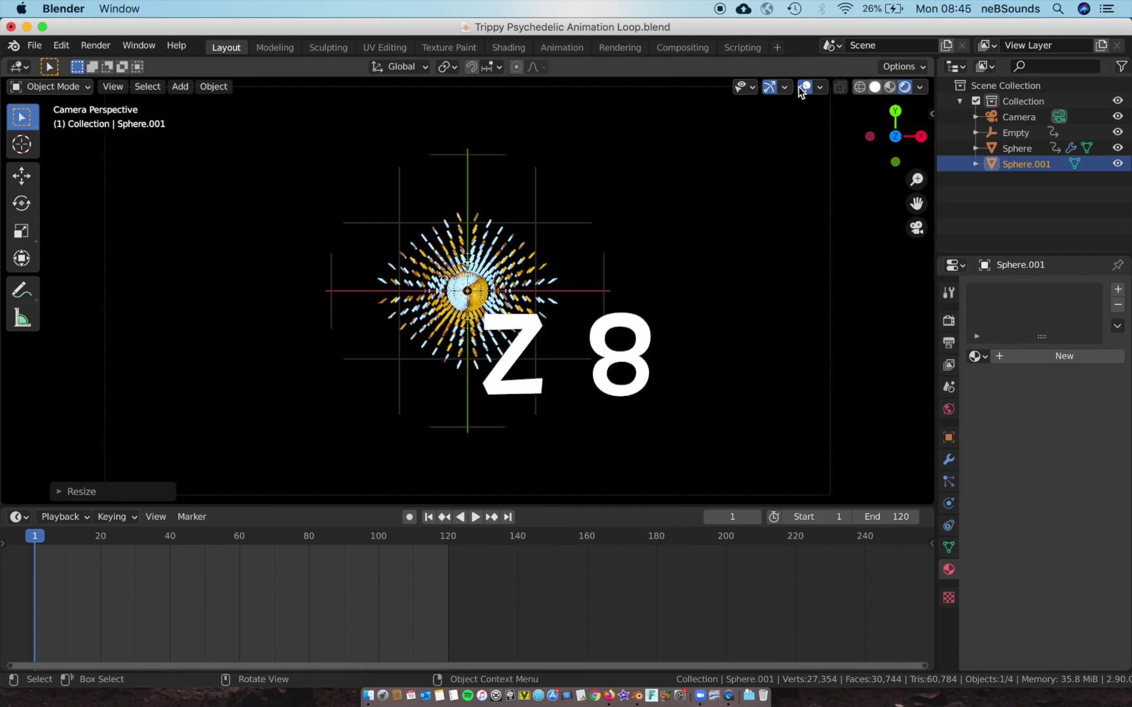
# Hide the viewport overlays and give the outer sphere a new material with Metallic 1.000 and Roughness 0.000
pyautogui.click(805, 87)
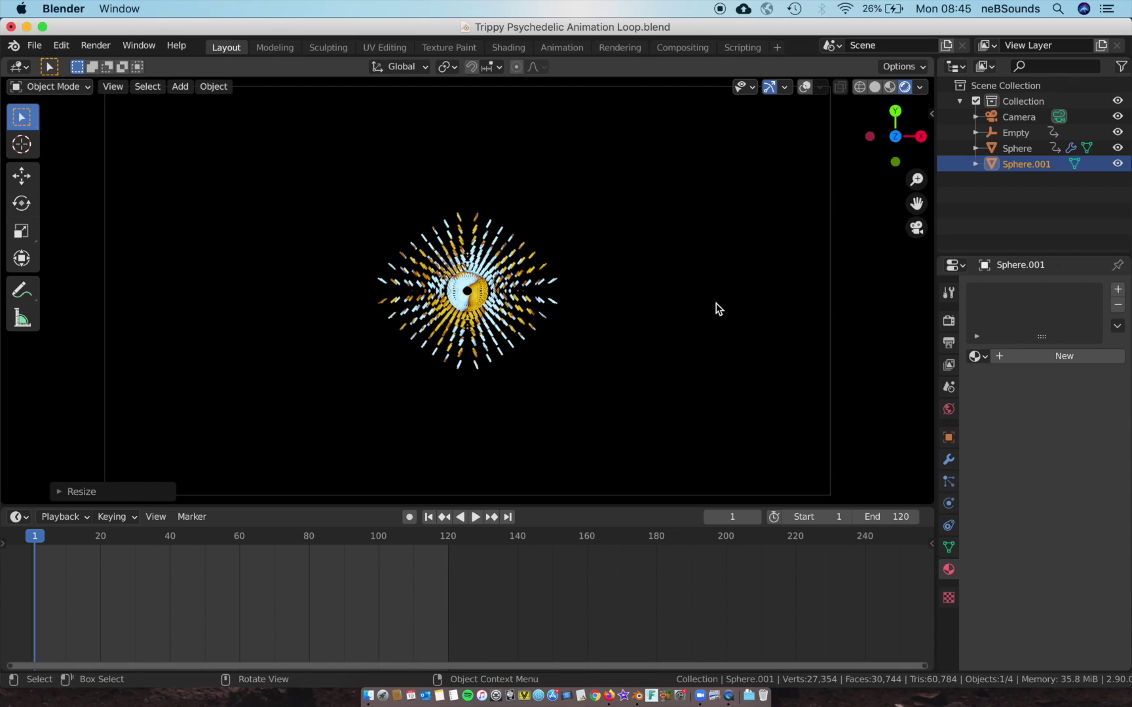
pyautogui.click(1052, 170)
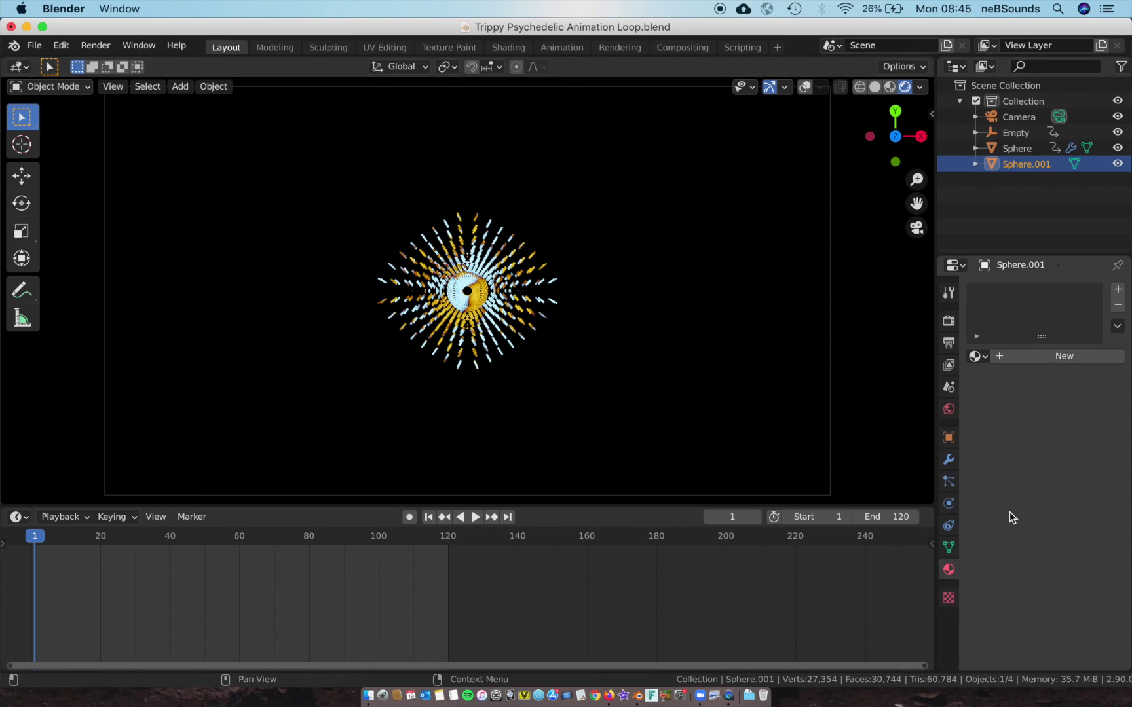
pyautogui.click(1022, 358)
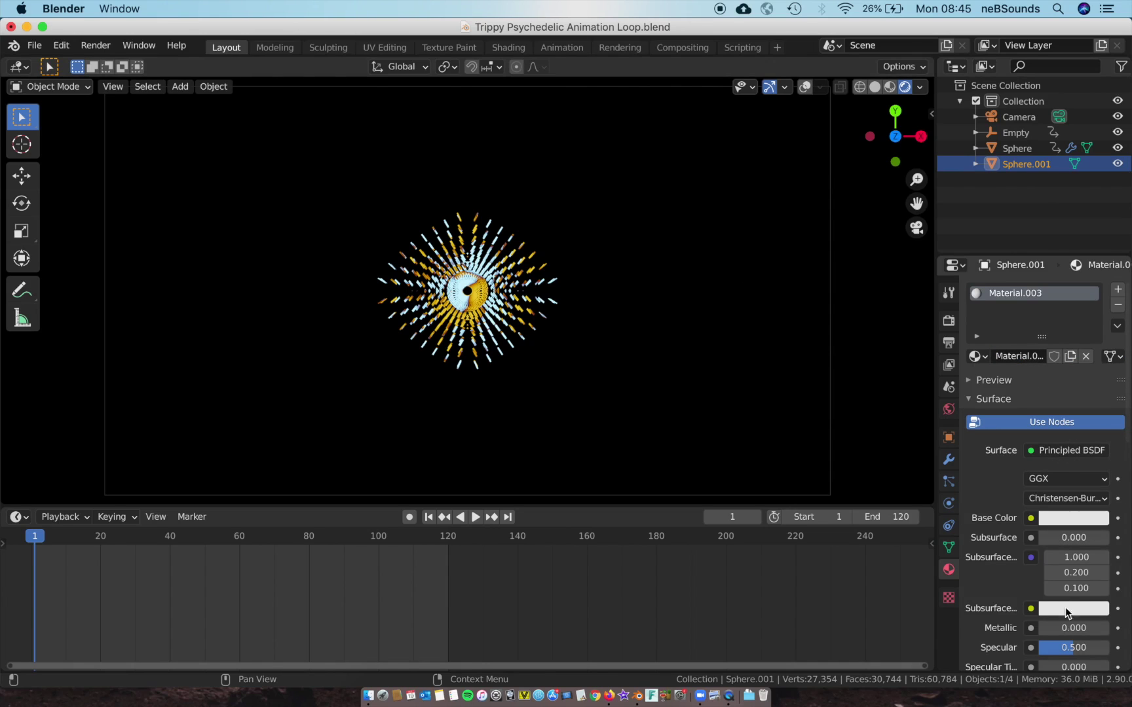
pyautogui.moveTo(1065, 627); pyautogui.dragTo(1042, 654)
pyautogui.scroll(-1, 1065, 596)
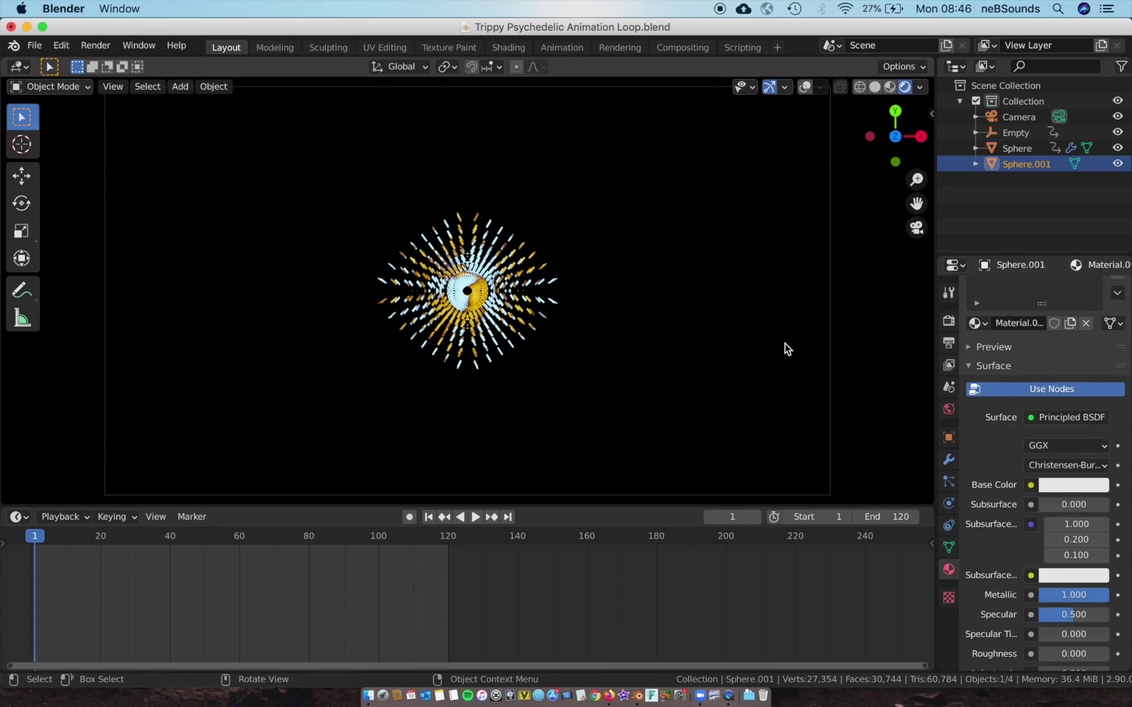
# Enable Ambient Occlusion, Bloom with intensity 0.014, Screen Space Reflections and Motion Blur in the Eevee render settings
pyautogui.click(949, 322)
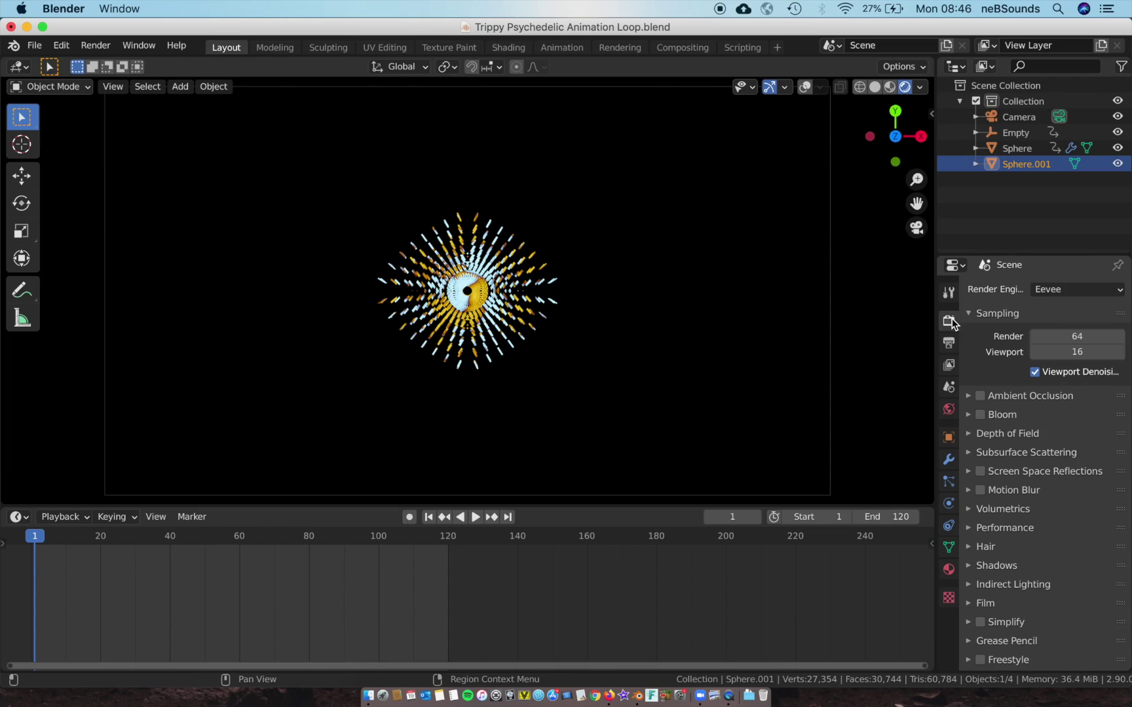
pyautogui.click(980, 414)
pyautogui.click(970, 417)
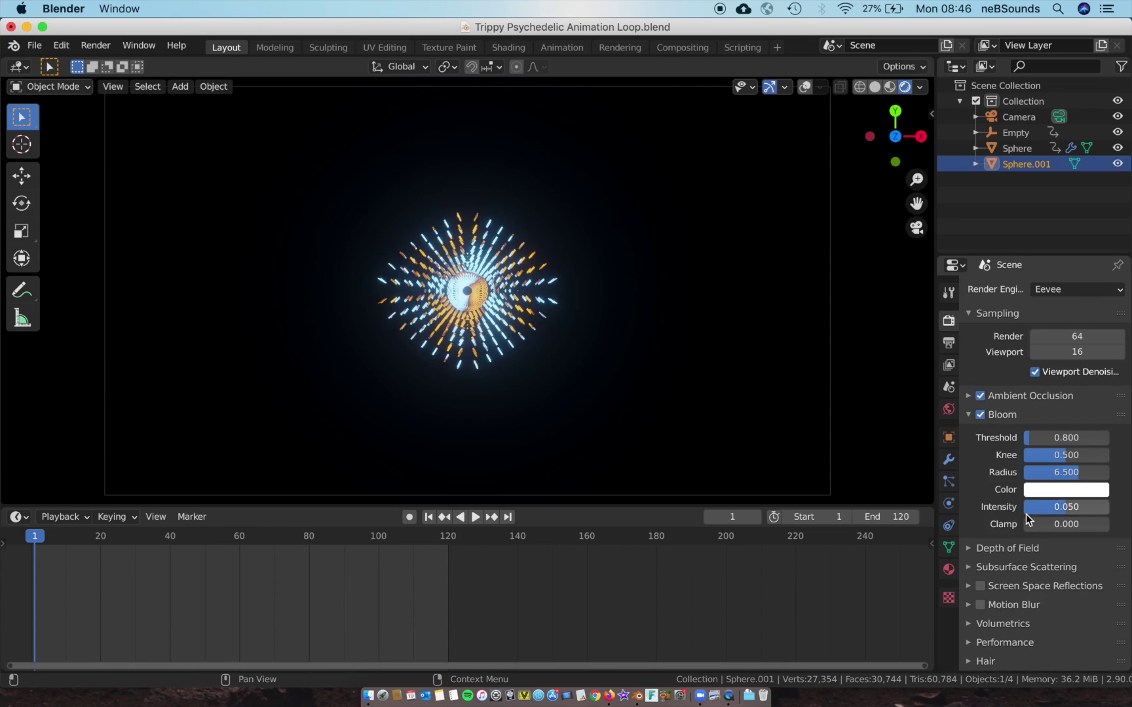
pyautogui.moveTo(1066, 507); pyautogui.dragTo(1048, 507)
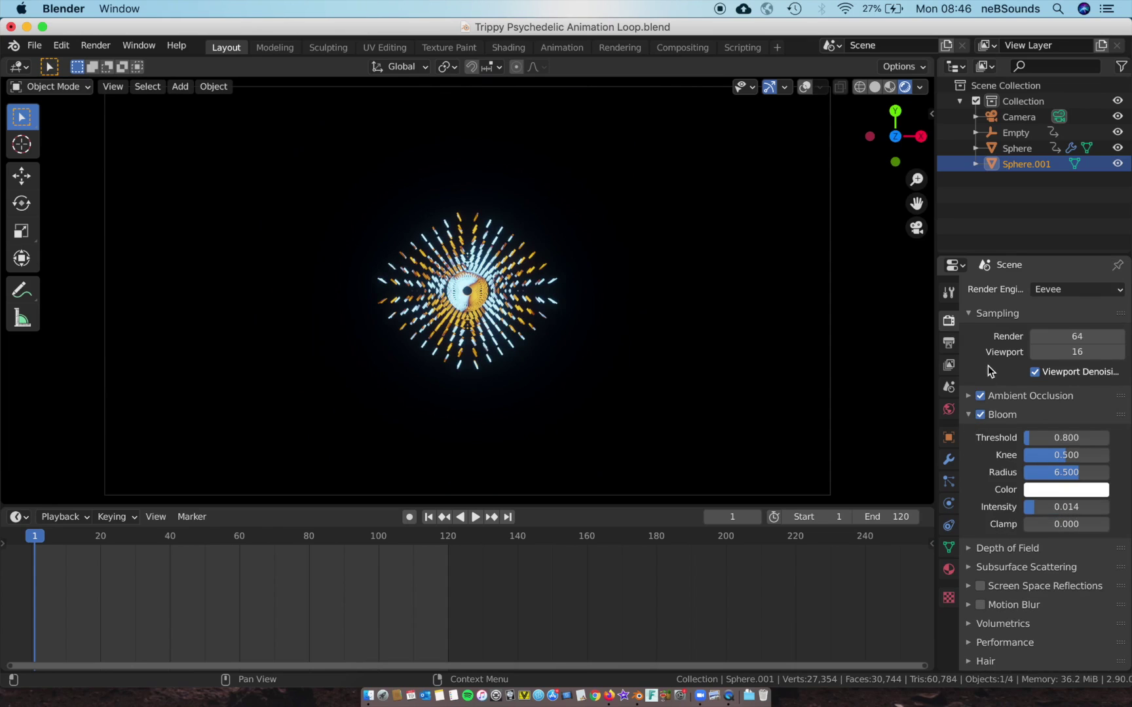
pyautogui.click(968, 417)
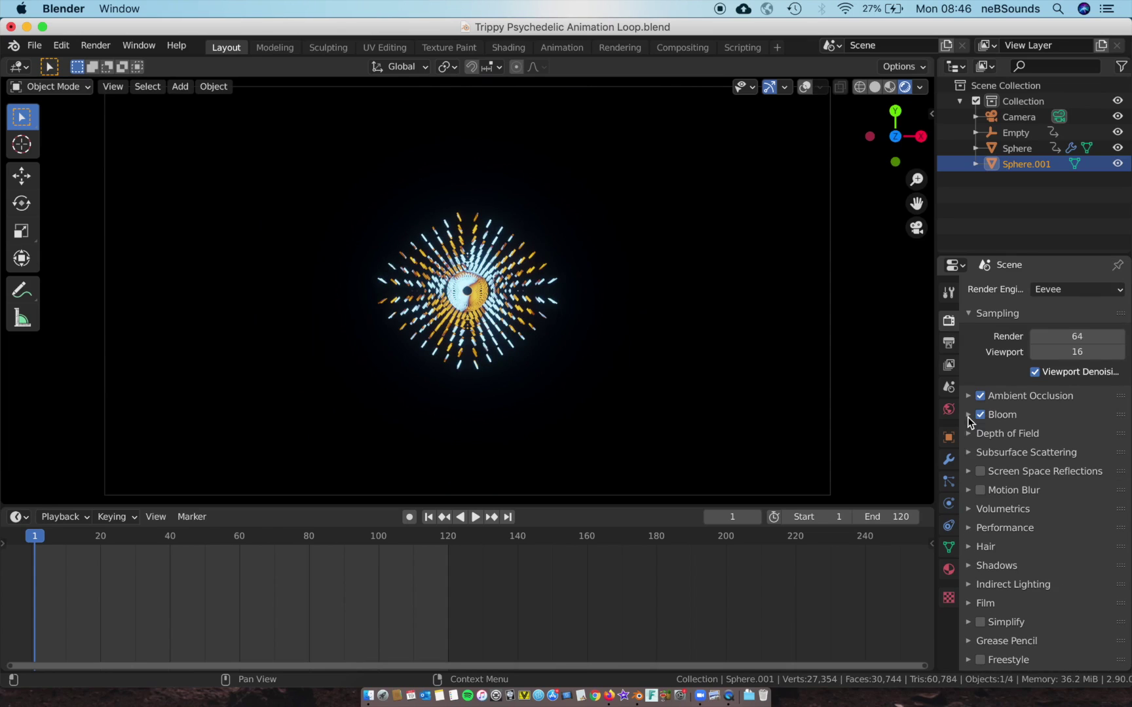
pyautogui.click(990, 472)
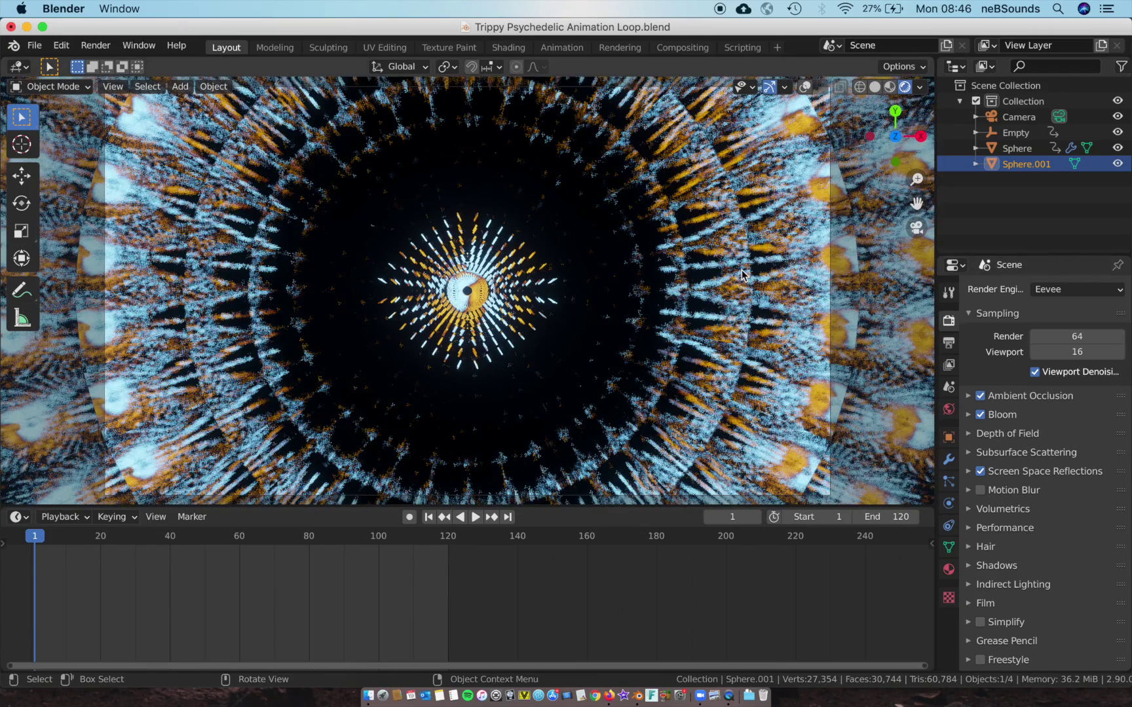
pyautogui.click(981, 491)
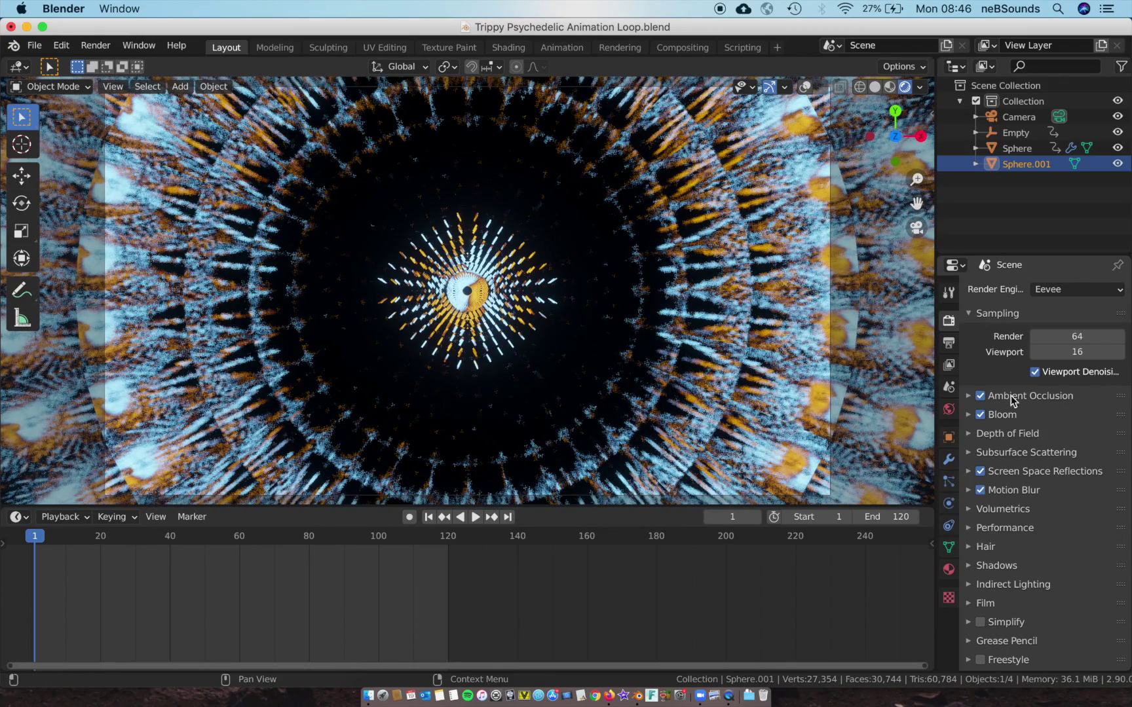
# Shift all keyframes of the displaced sphere one frame earlier, to frames 0, 60 and 120
pyautogui.click(1016, 150)
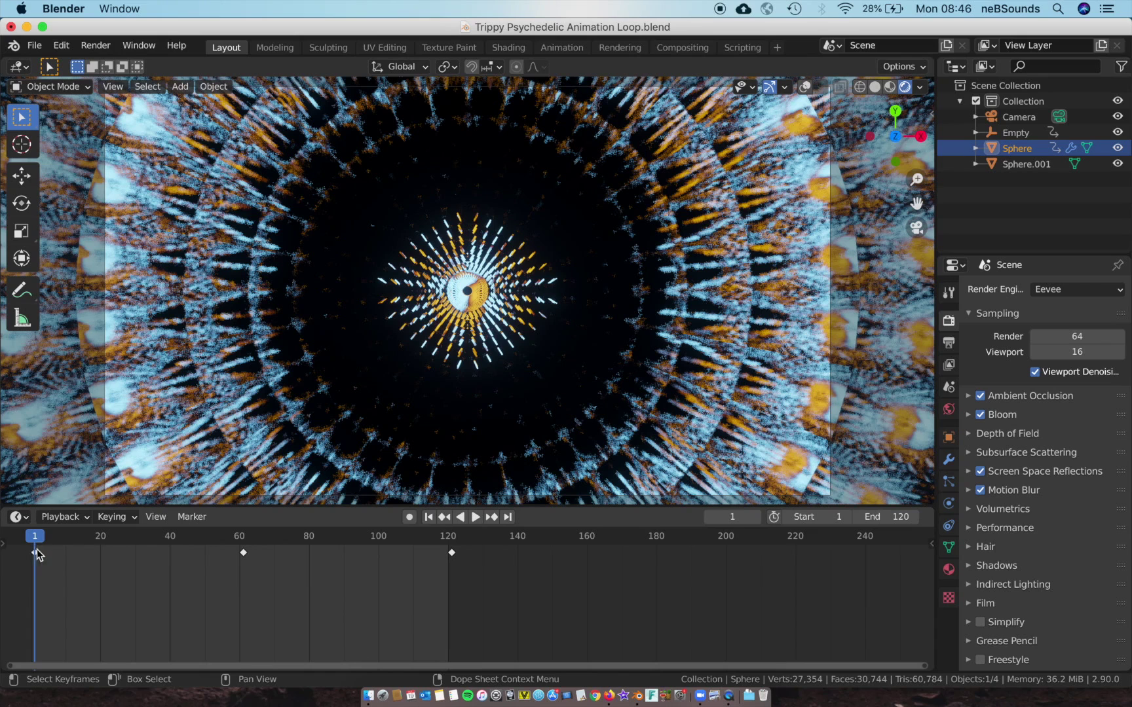
pyautogui.press('a')
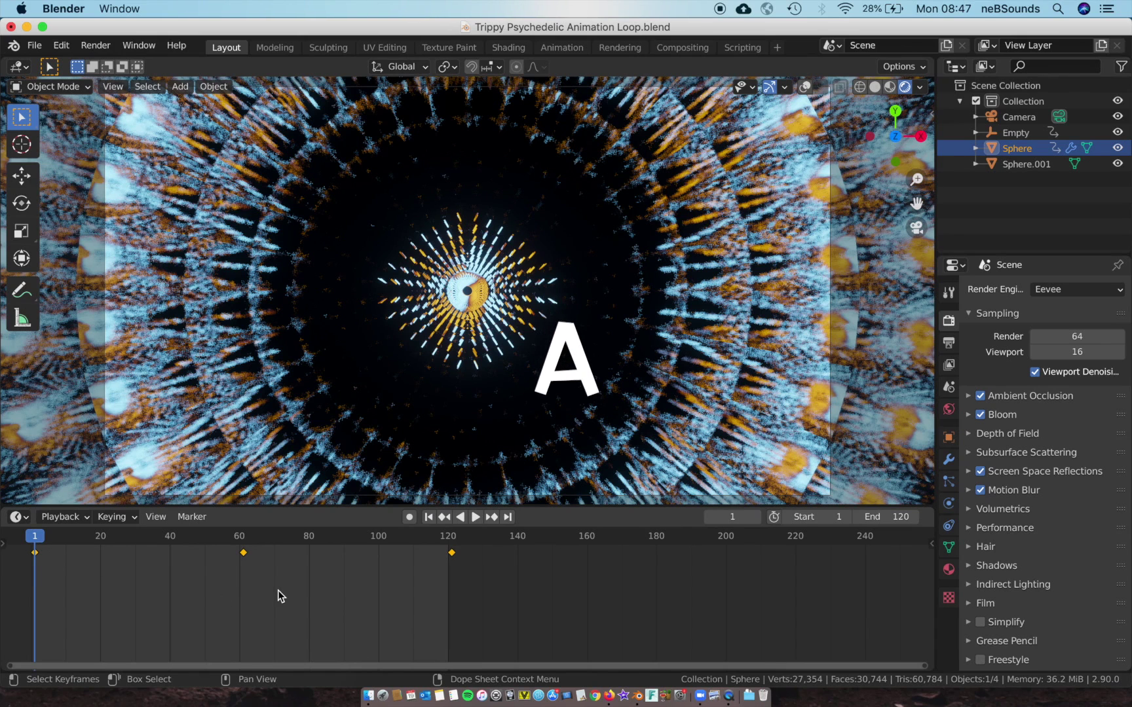
pyautogui.press('g')
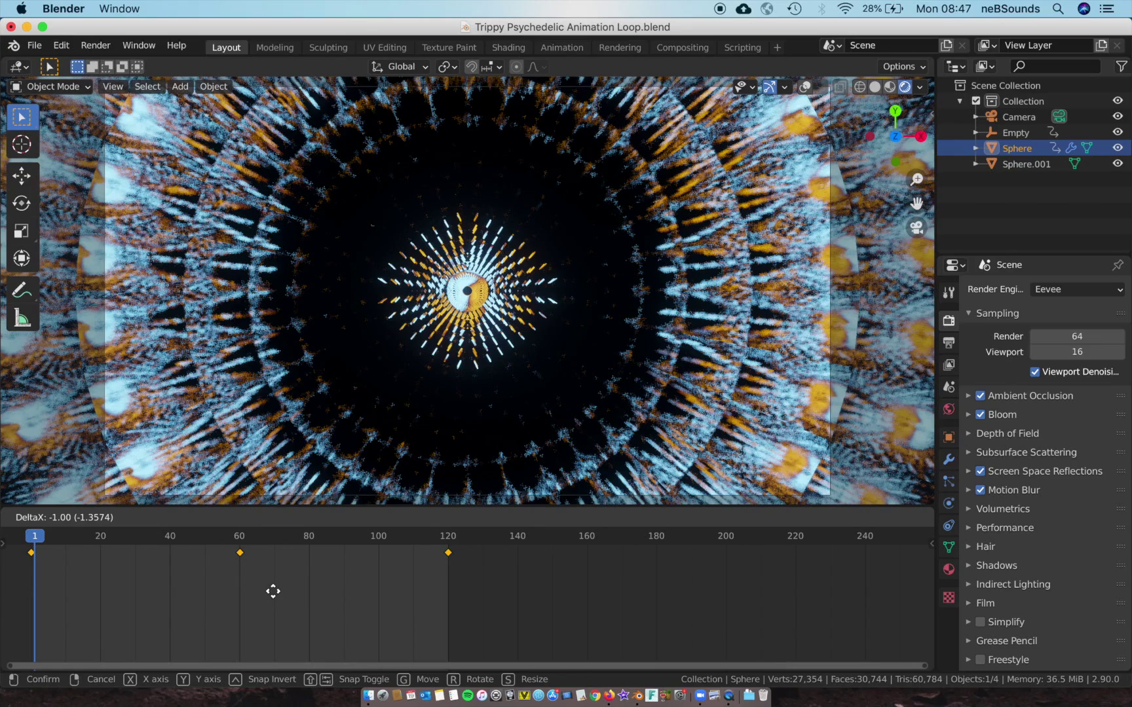
pyautogui.click(273, 591)
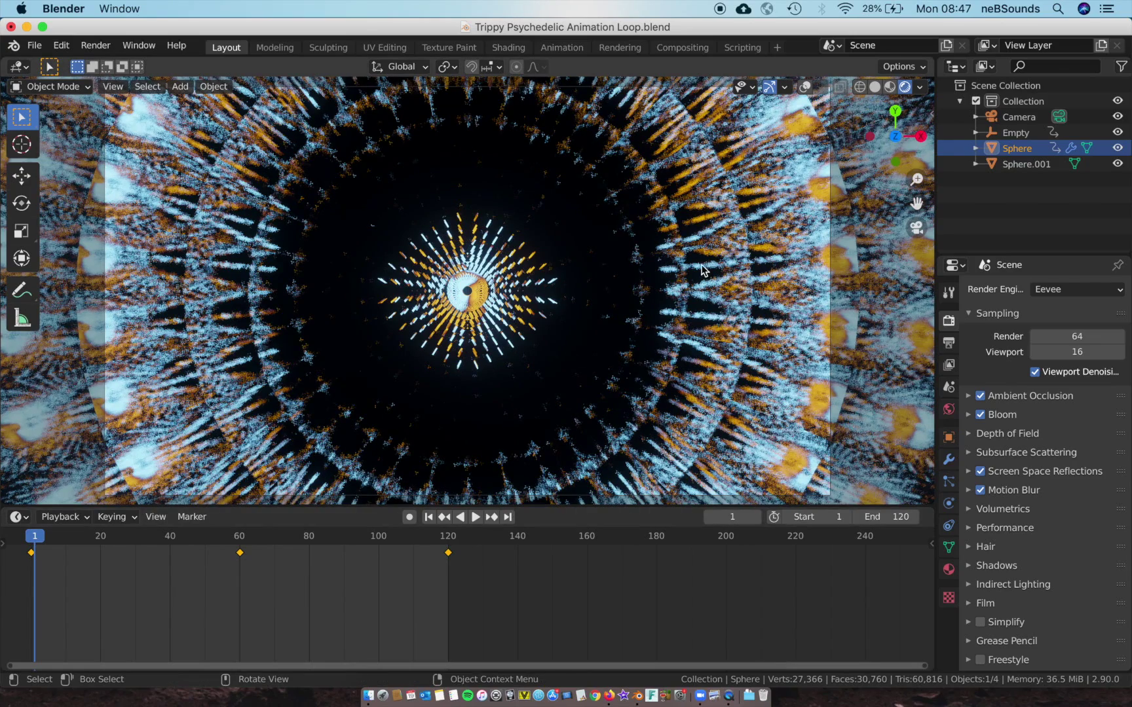
# Shift both keyframes of the Empty one frame earlier, to frames 0 and 120
pyautogui.click(1014, 133)
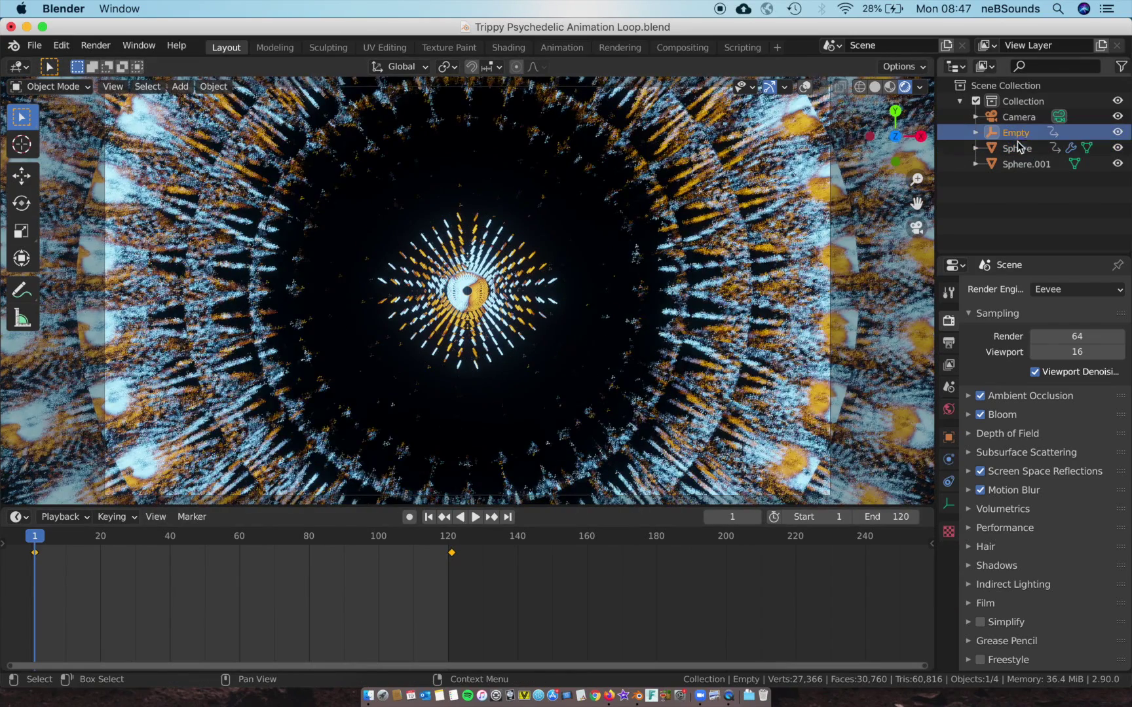
pyautogui.press('a')
pyautogui.press('g')
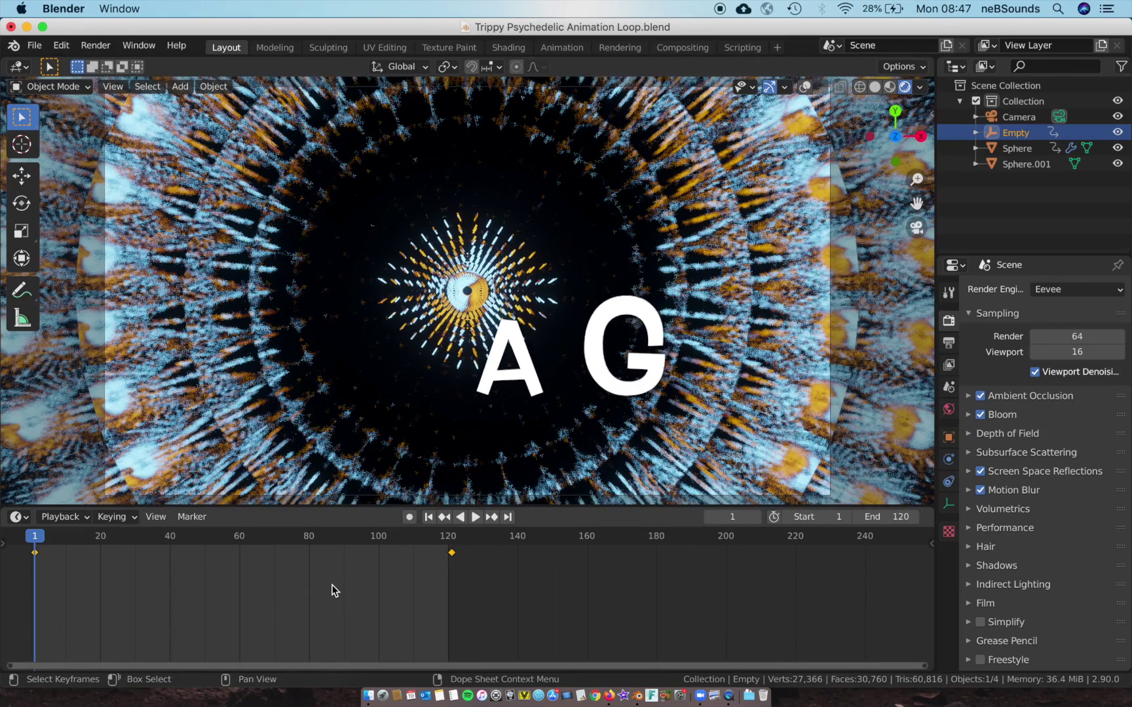
pyautogui.click(329, 585)
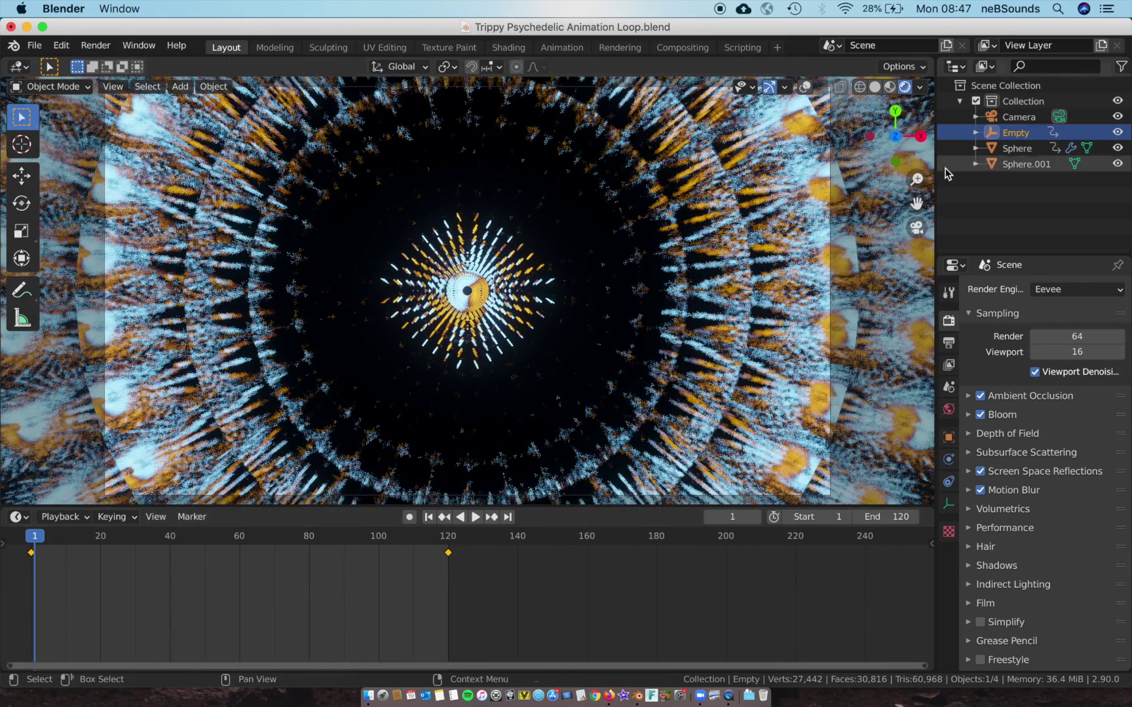
# Set the scene's colour management look to Very High Contrast
pyautogui.click(1047, 164)
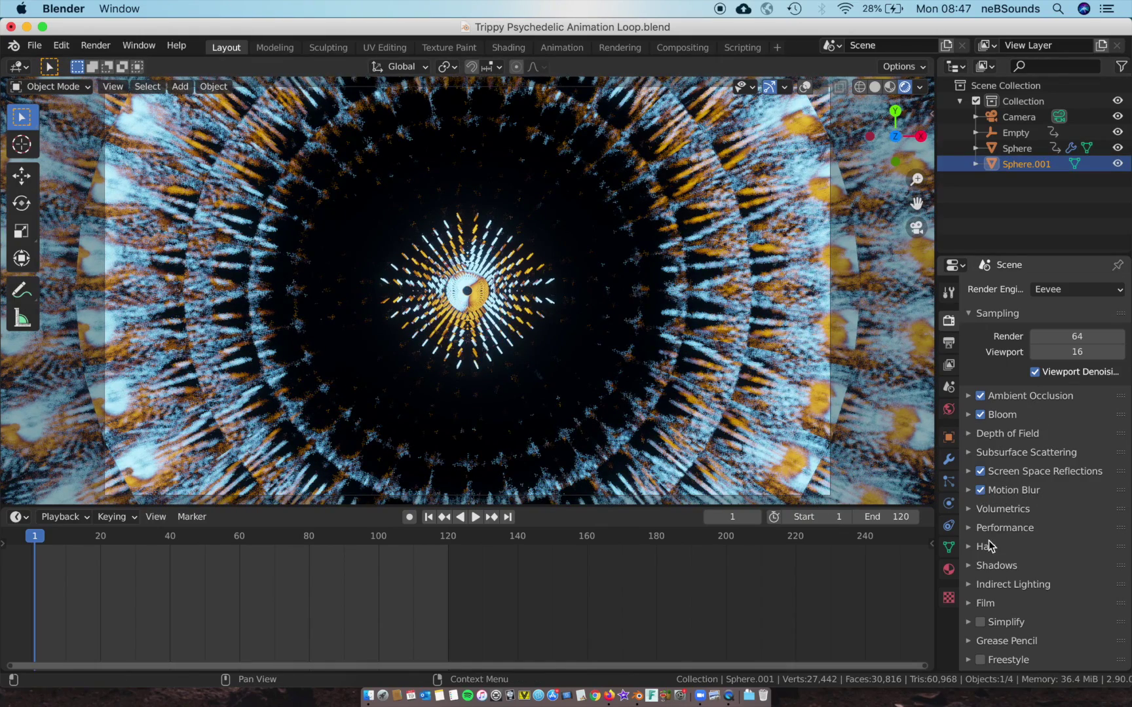
pyautogui.scroll(-1, 1013, 527)
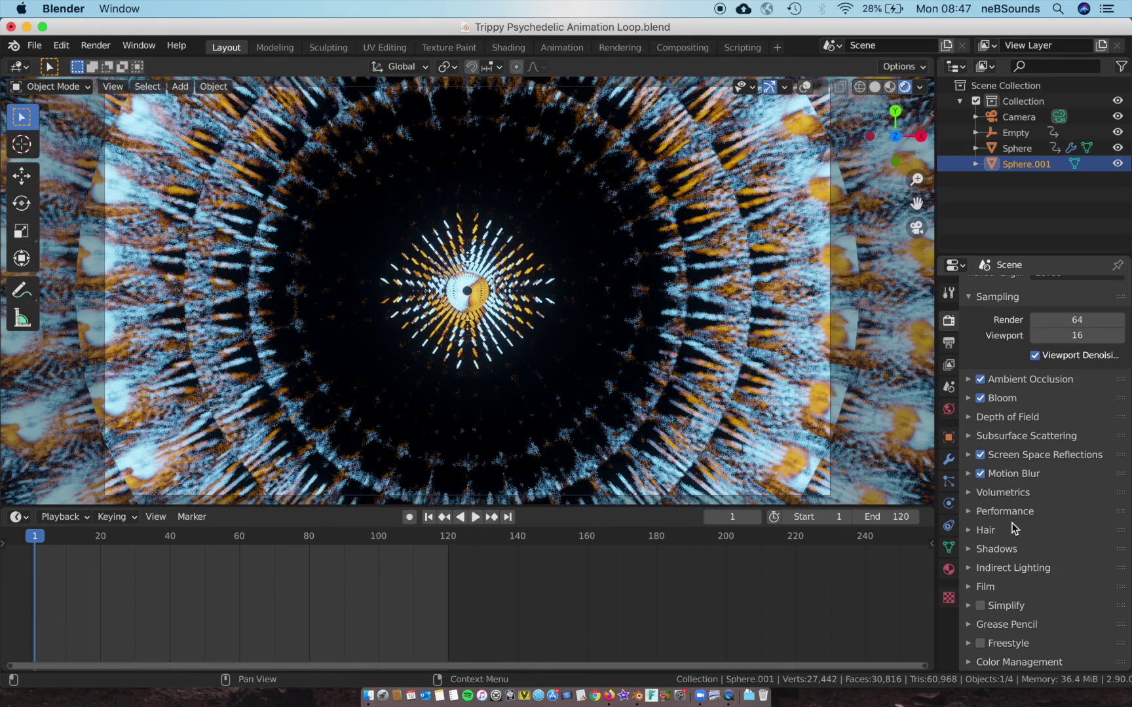
pyautogui.click(970, 663)
pyautogui.scroll(-6, 1023, 599)
pyautogui.click(1058, 581)
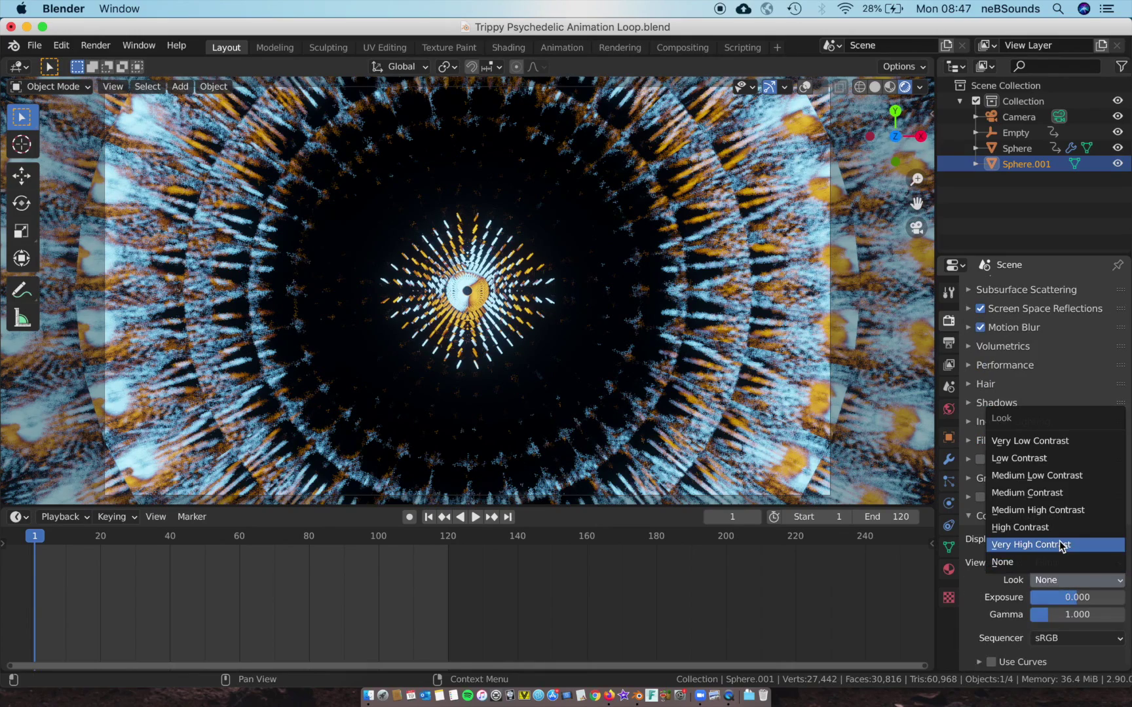
pyautogui.click(1061, 545)
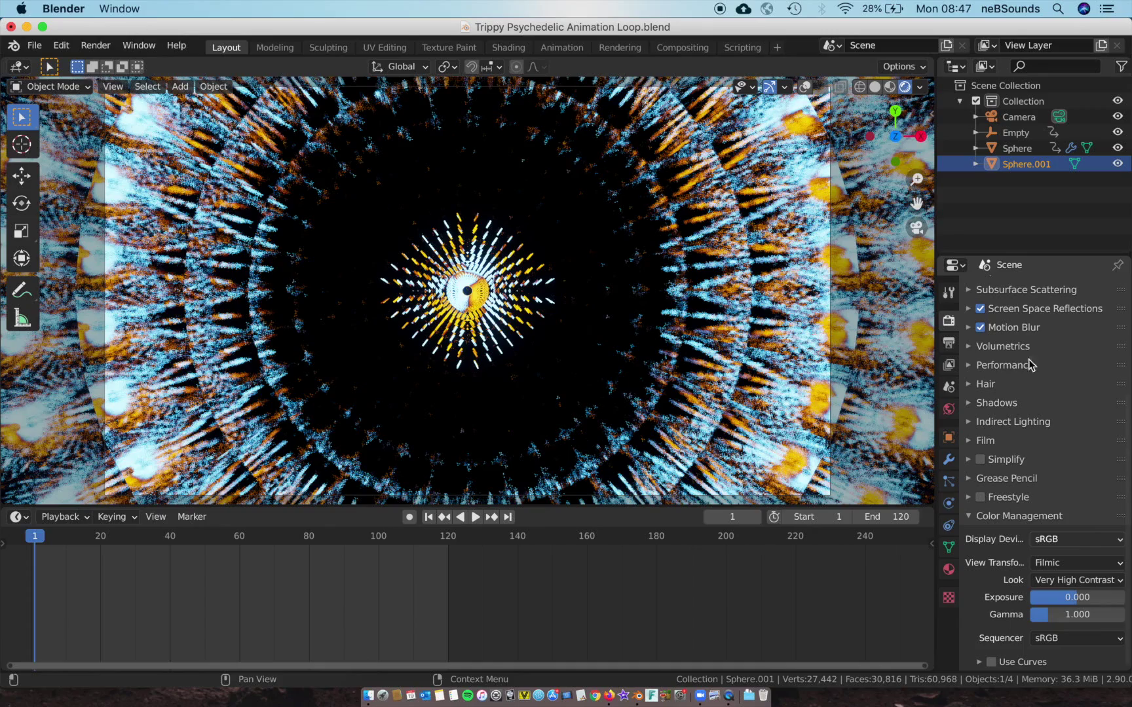
# Set the colour management gamma to 0.8 and play the animation to preview the look
pyautogui.click(1068, 614)
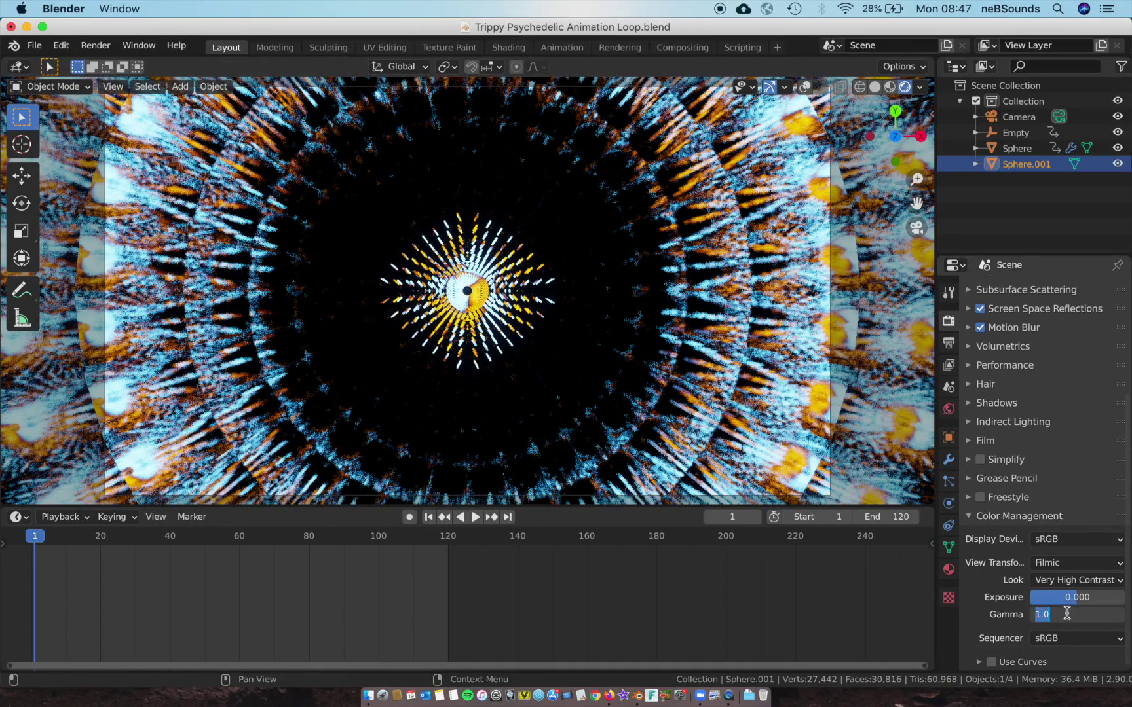
pyautogui.press('BackSpace')
pyautogui.write('.8')
pyautogui.press('Return')
pyautogui.press('space')
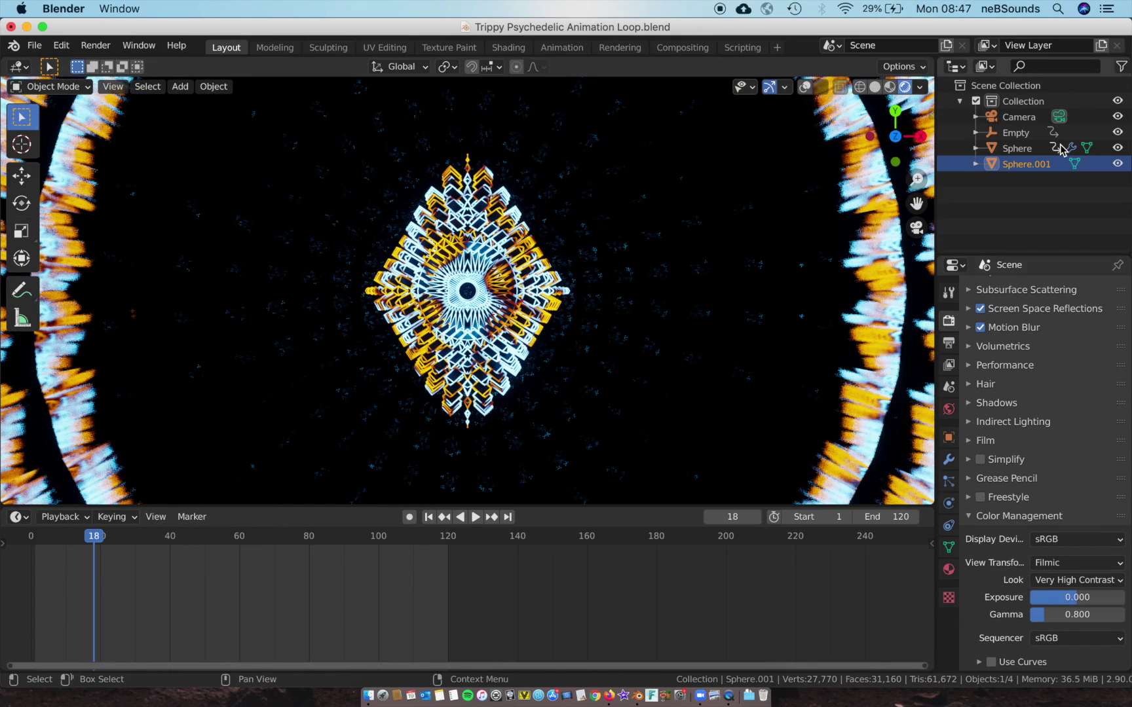
# Set the Wireframe modifier thickness of the displaced sphere to 0.01 m and return to frame 1
pyautogui.click(1027, 151)
pyautogui.click(949, 460)
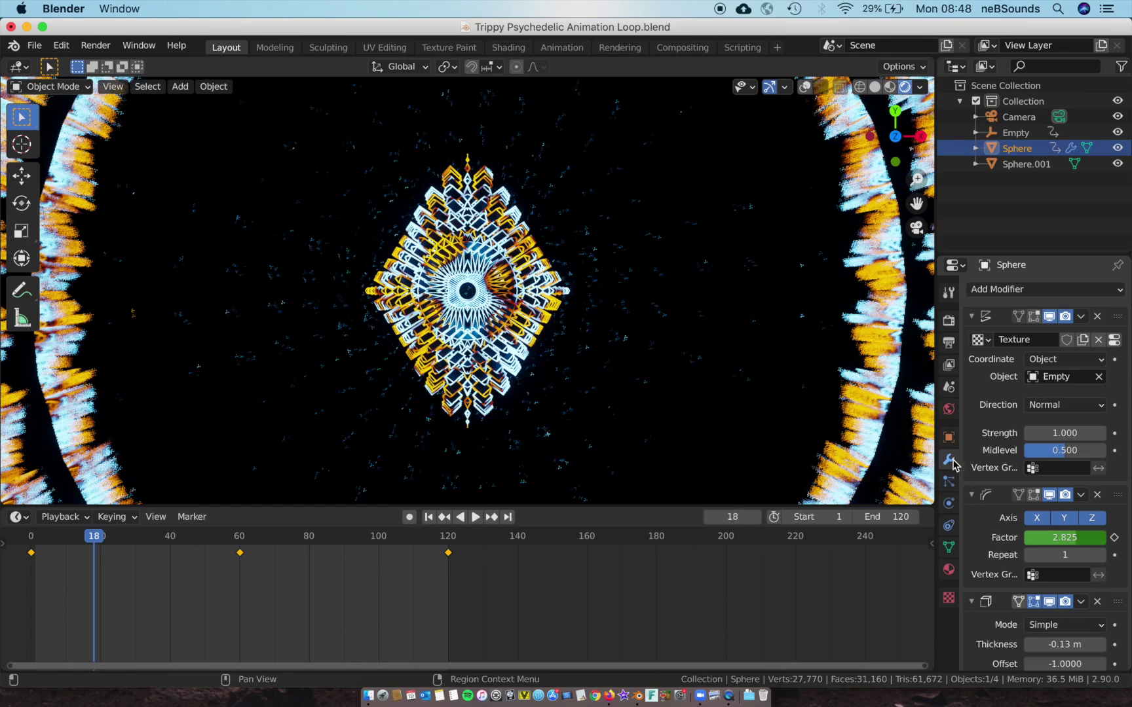
pyautogui.scroll(-15, 1036, 482)
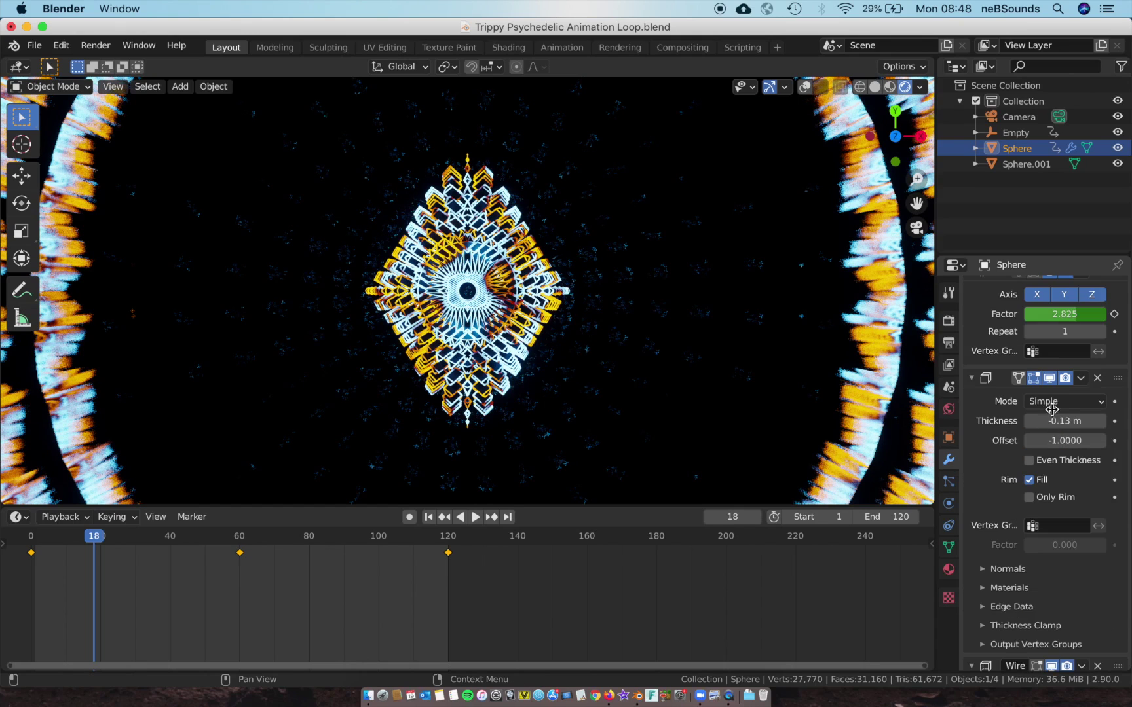
pyautogui.moveTo(1059, 392); pyautogui.dragTo(1033, 391)
pyautogui.scroll(-3, 825, 449)
pyautogui.hotkey('shift', 'Left')
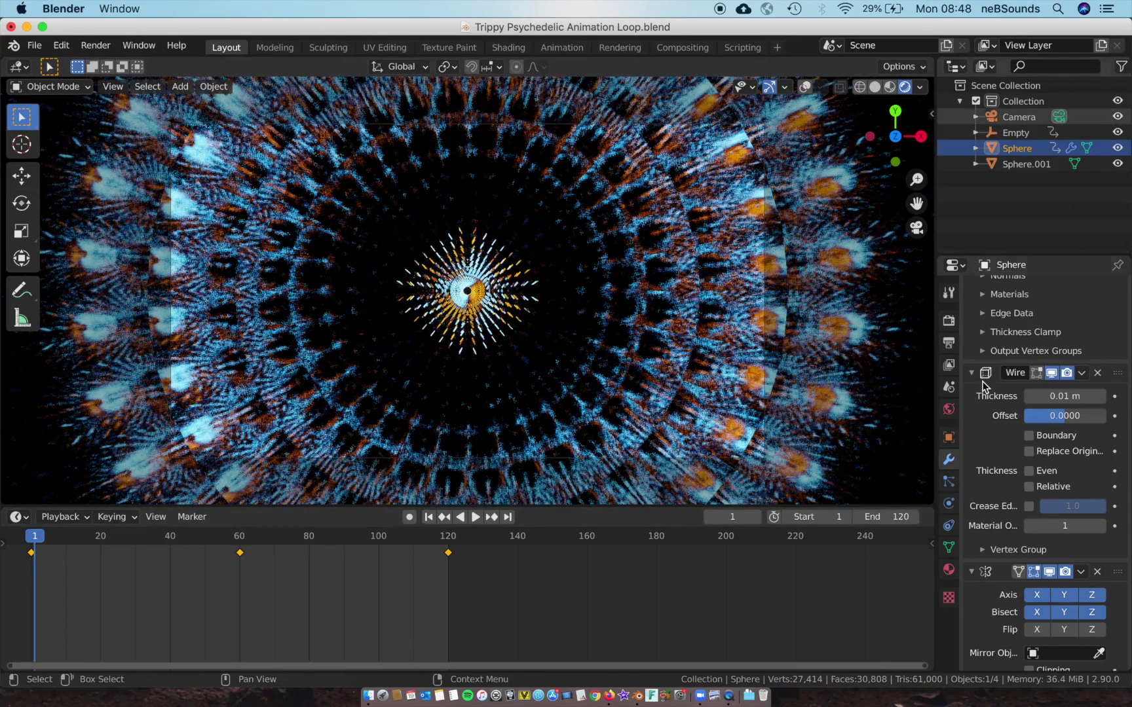
# Darken the base colour of the outer sphere's material to a light grey, trying full white first
pyautogui.click(1017, 164)
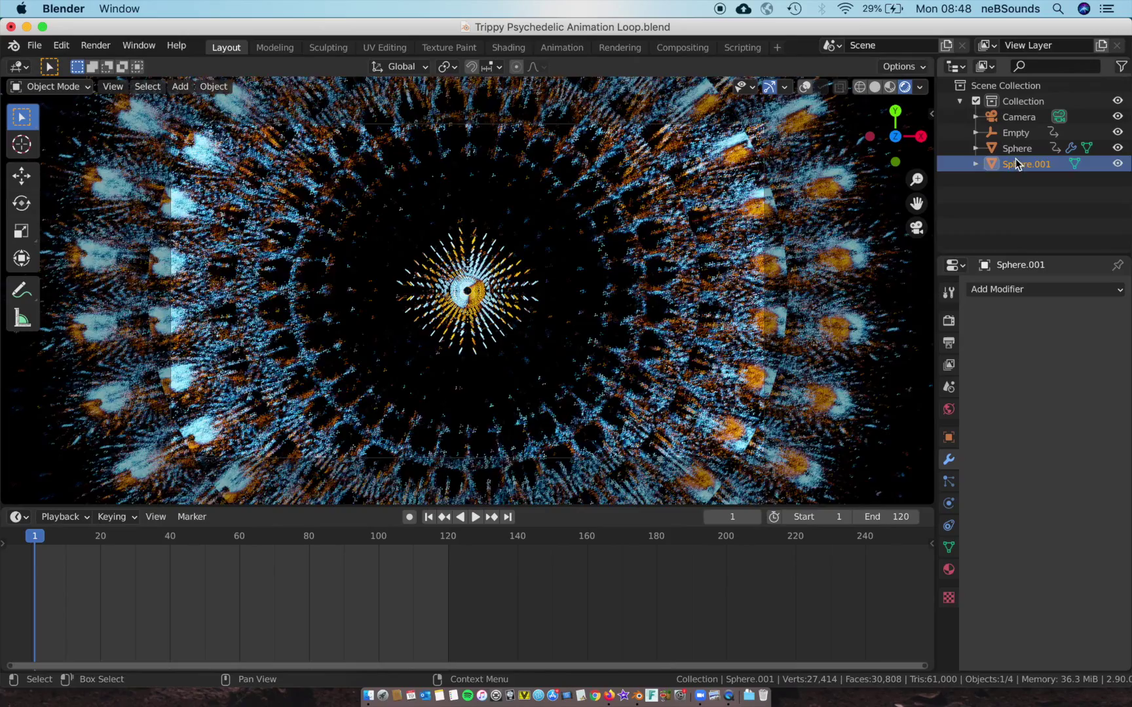
pyautogui.click(948, 569)
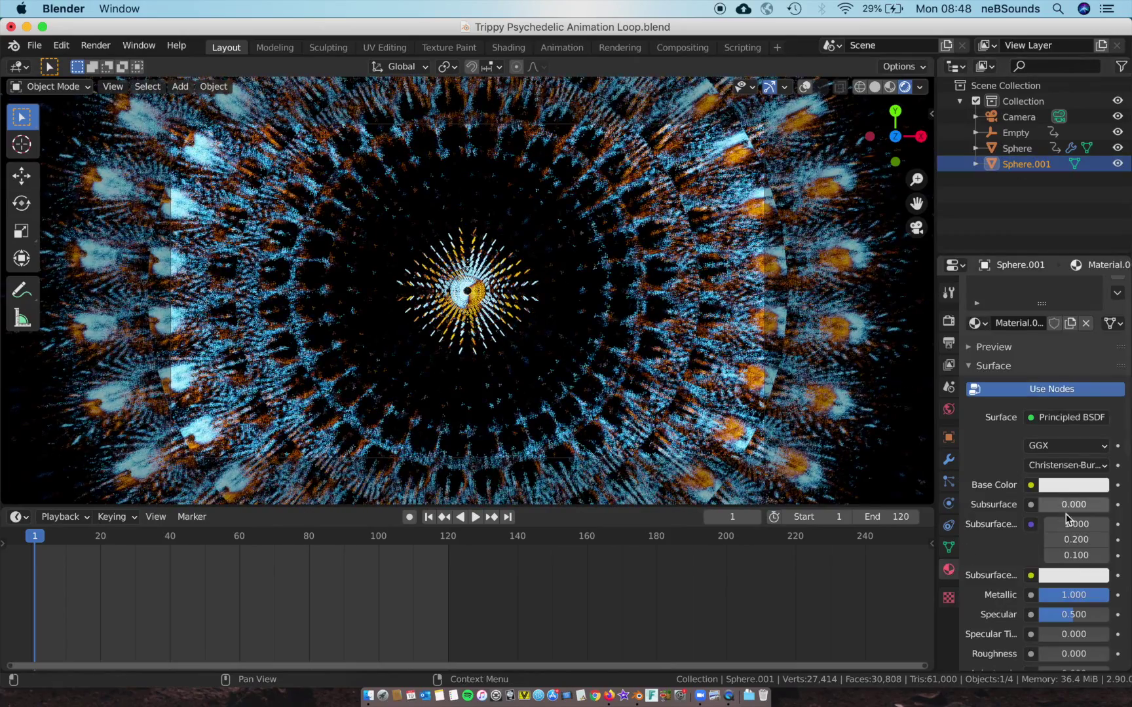
pyautogui.click(1075, 485)
pyautogui.moveTo(1100, 290); pyautogui.dragTo(1096, 260)
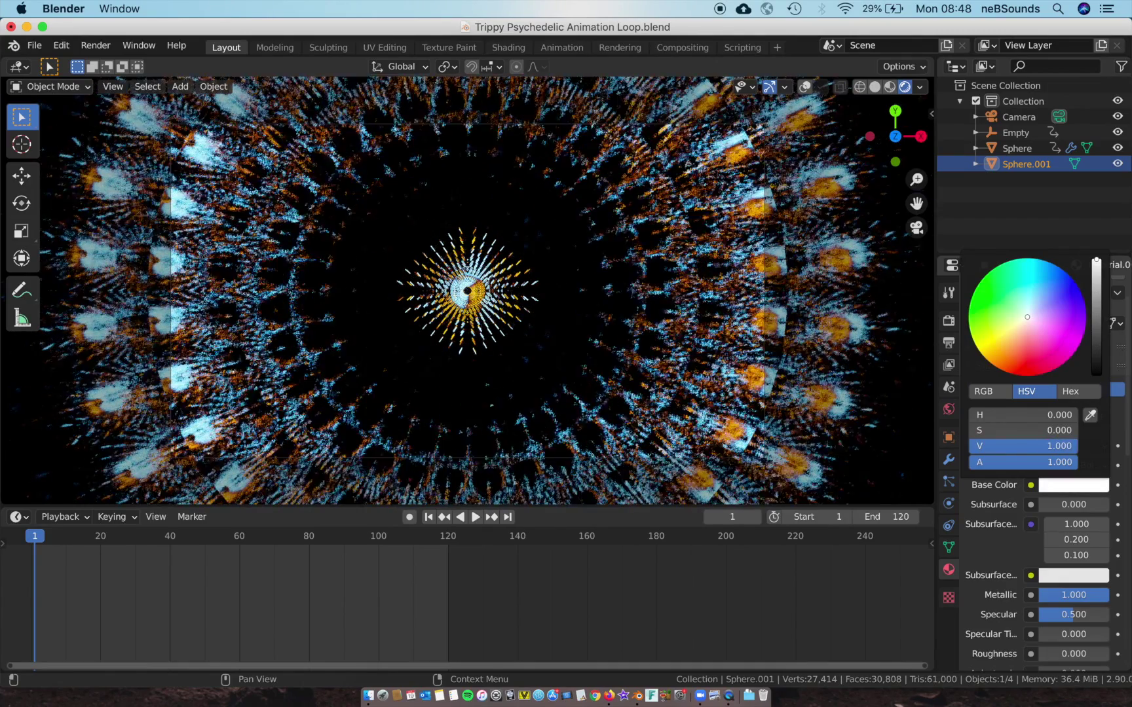
pyautogui.moveTo(1096, 260); pyautogui.dragTo(1097, 285)
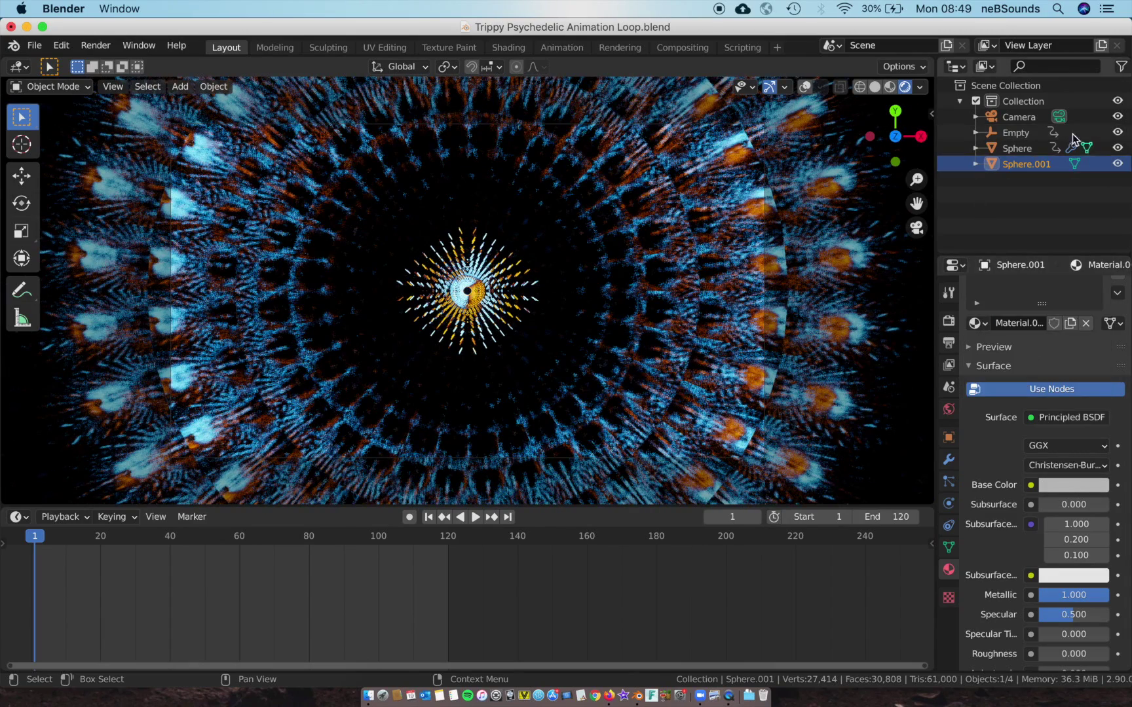
# Set the camera's focal length to 18 mm, keyframe it, and move that keyframe to frame 0
pyautogui.click(1030, 116)
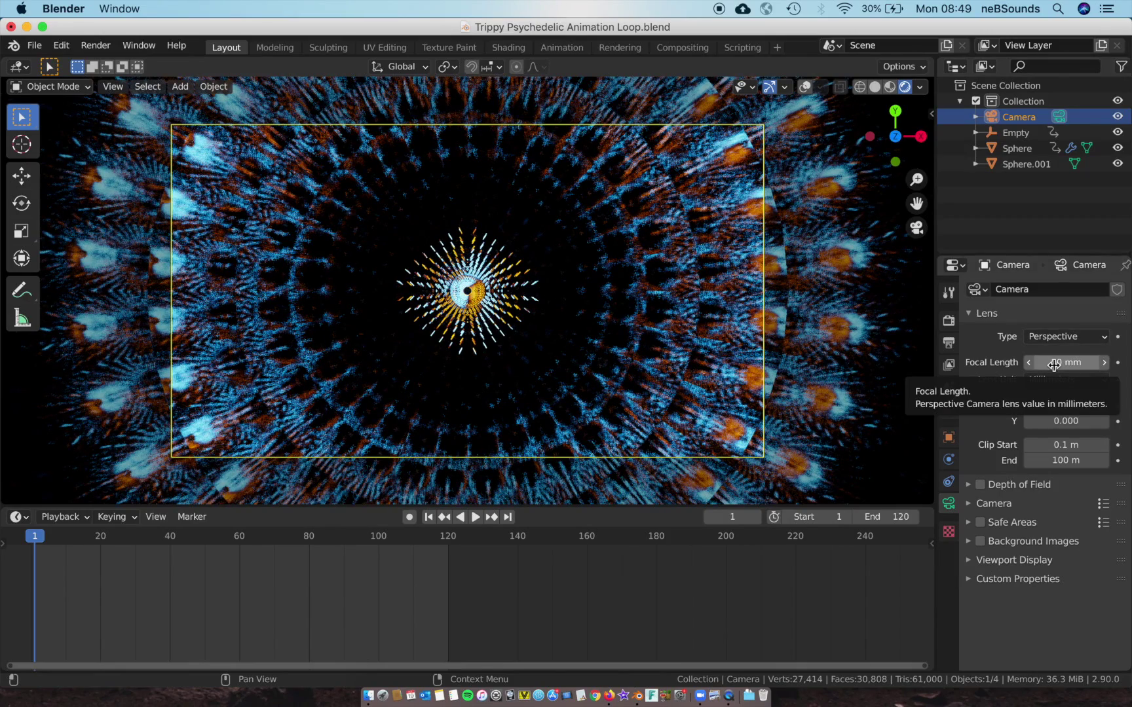
pyautogui.moveTo(1067, 362); pyautogui.dragTo(993, 362)
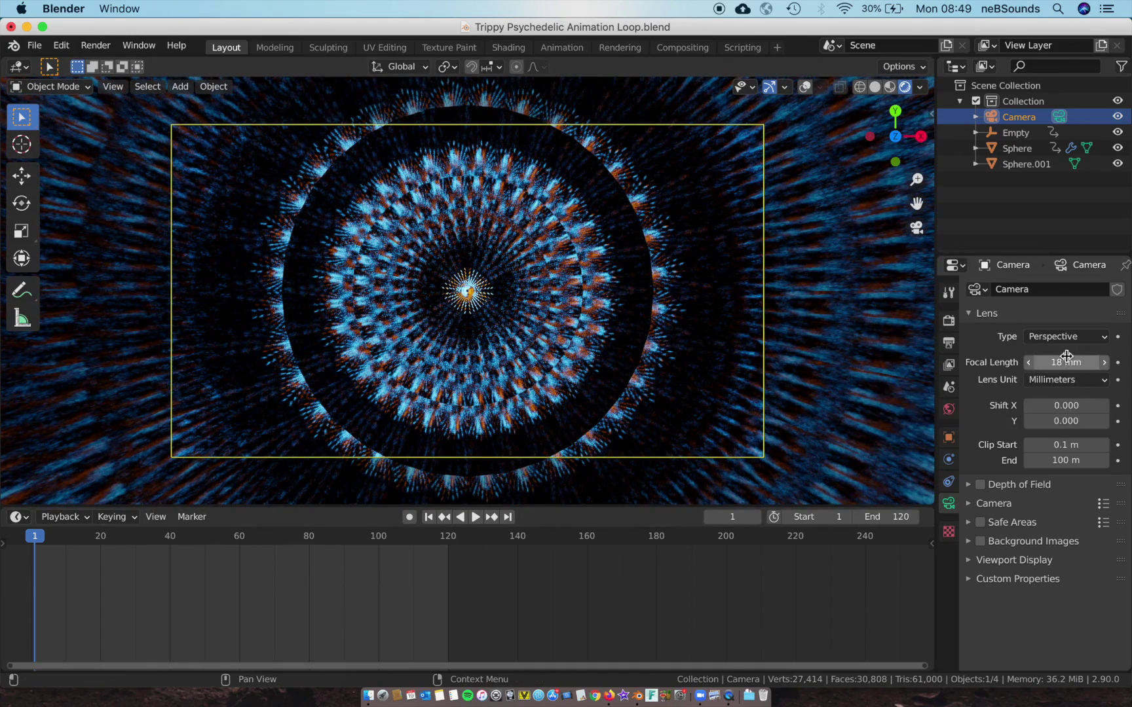
pyautogui.click(1117, 362)
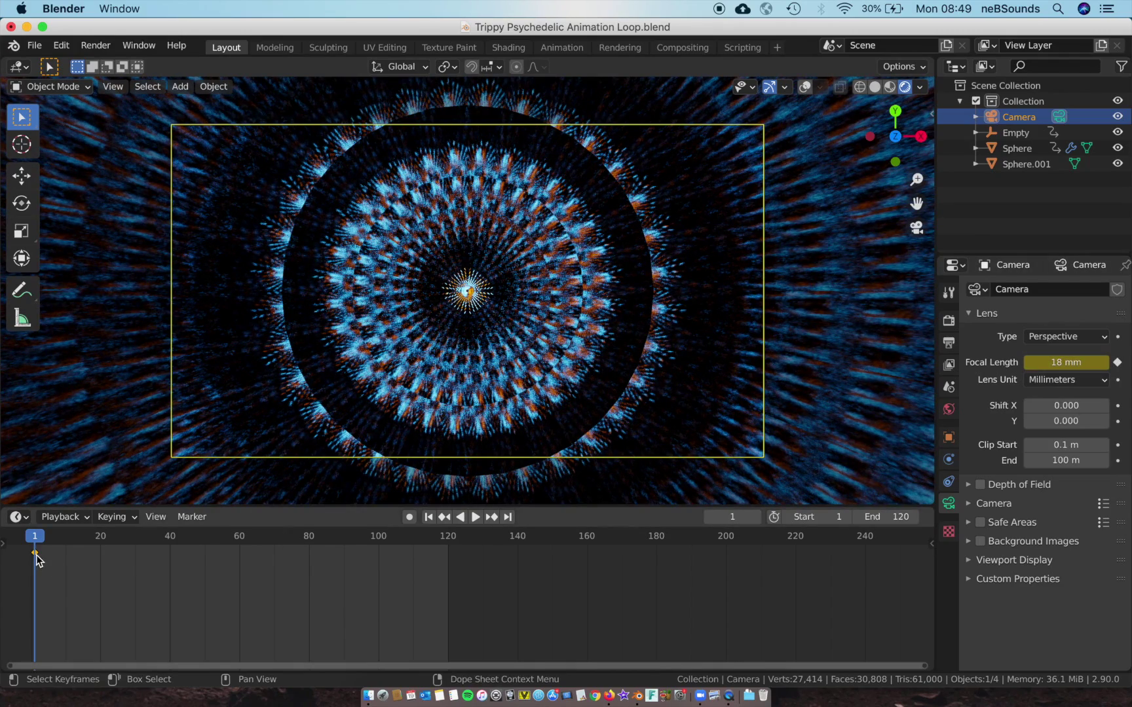
pyautogui.press('g')
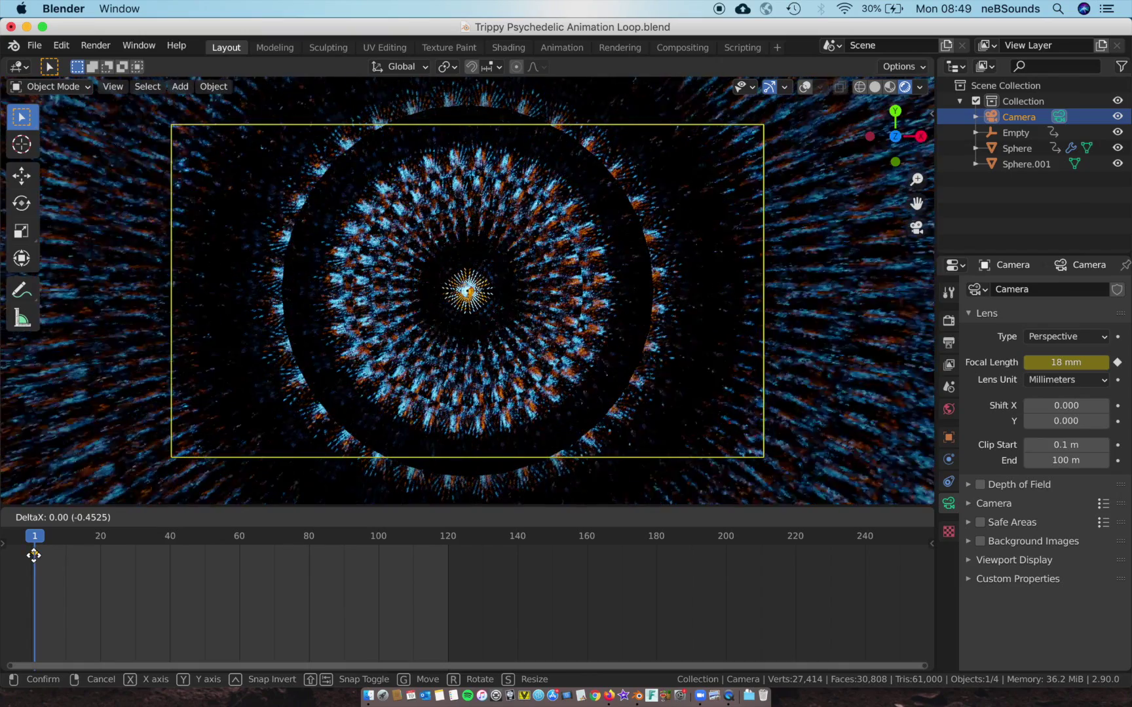
pyautogui.click(33, 553)
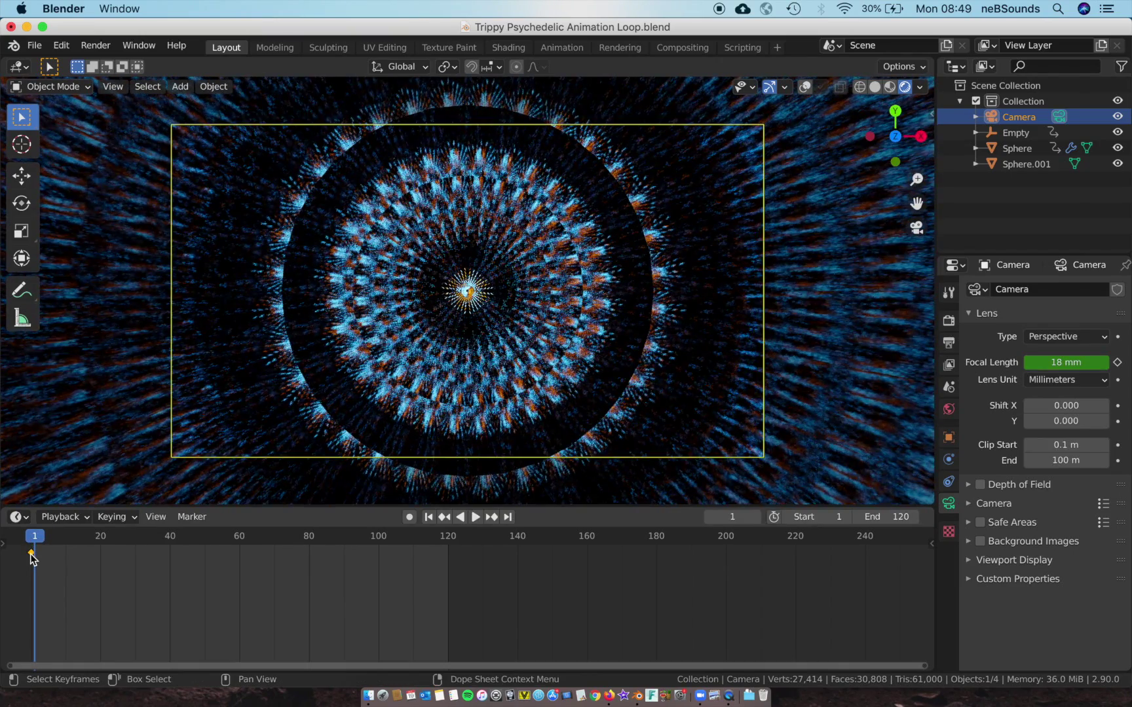
# Duplicate the camera's focal length keyframe from frame 0 to frame 120
pyautogui.press('g')
pyautogui.moveTo(450, 556)
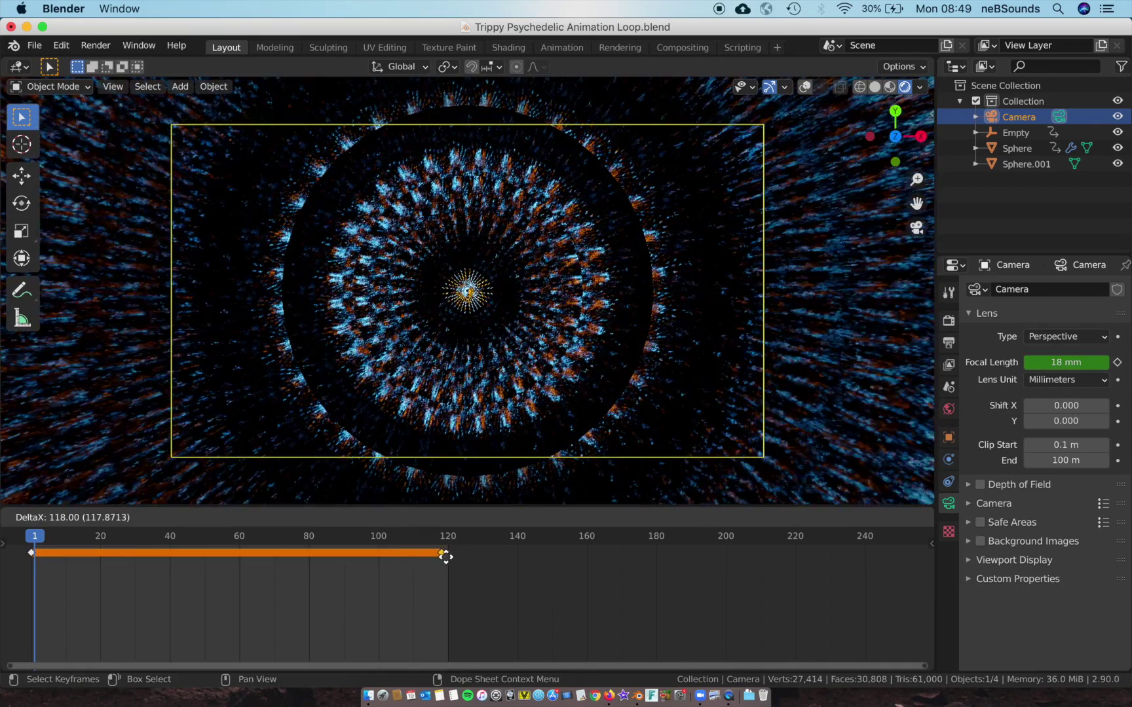
pyautogui.click(450, 554)
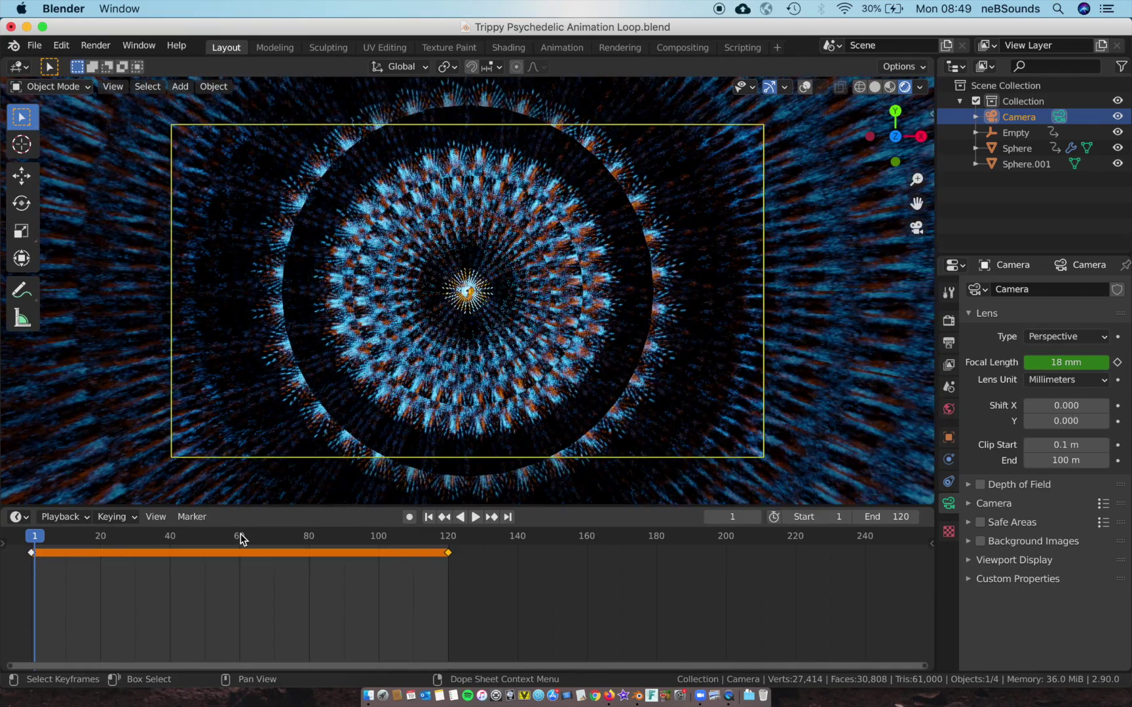
# Keyframe the camera's focal length at 82 mm on frame 60 and give all its keyframes linear interpolation
pyautogui.click(239, 537)
pyautogui.moveTo(1066, 362); pyautogui.dragTo(1120, 362)
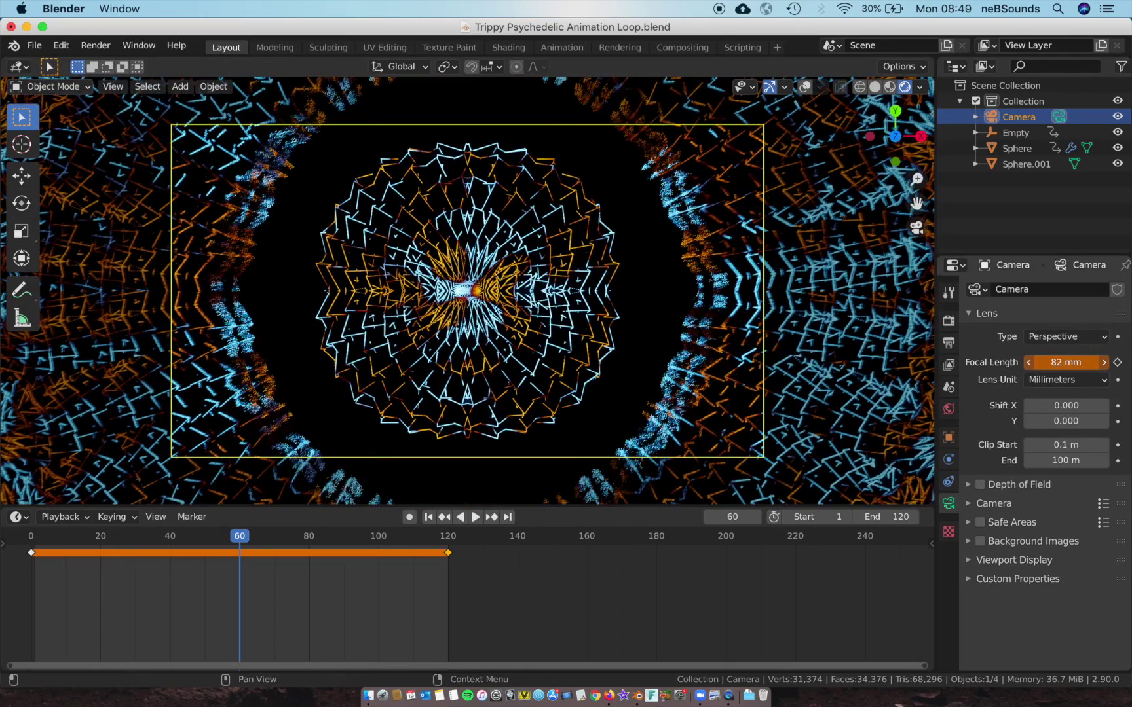
pyautogui.click(1117, 363)
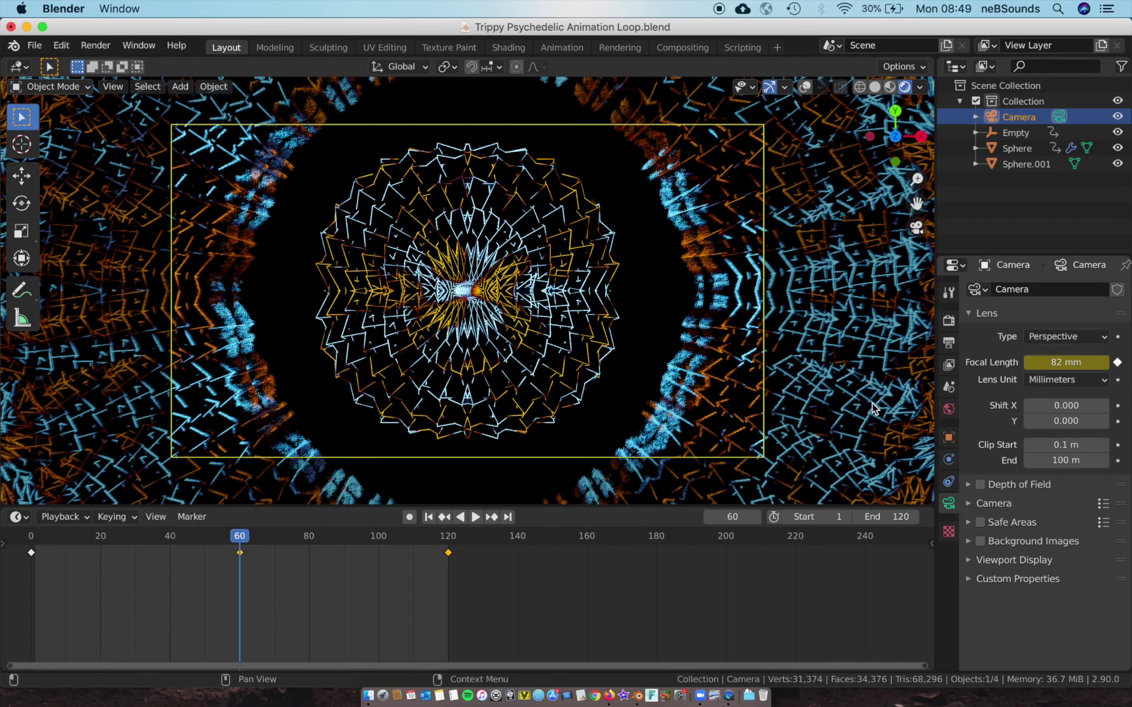
pyautogui.press('t')
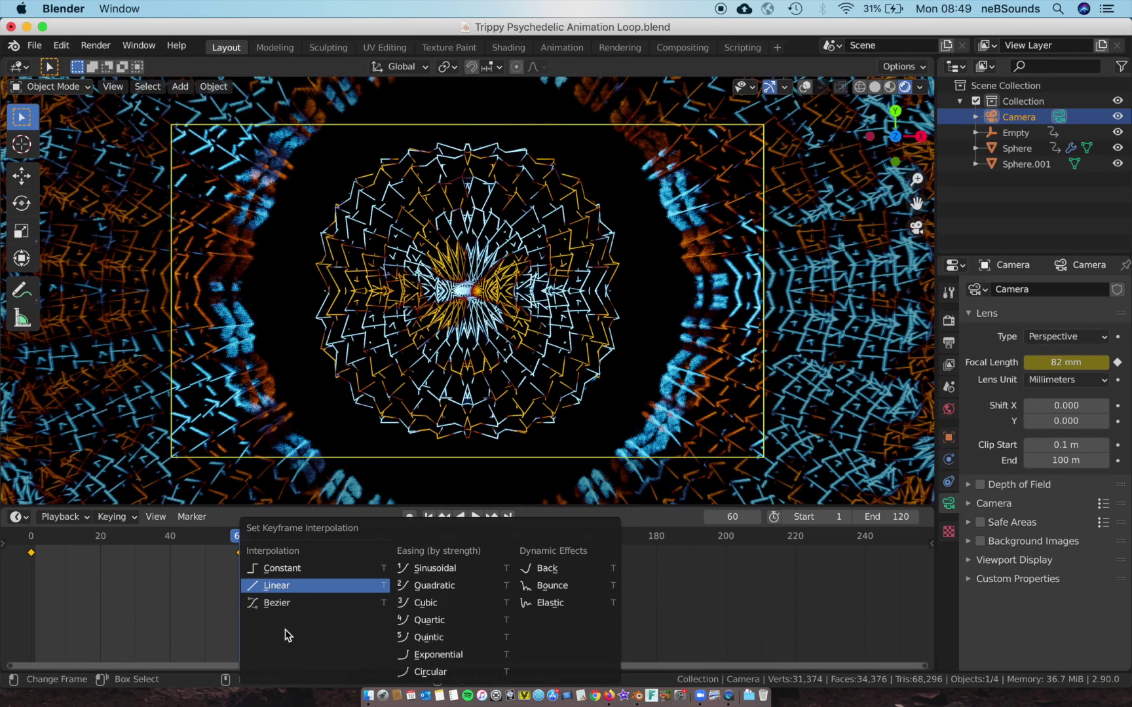
pyautogui.click(293, 587)
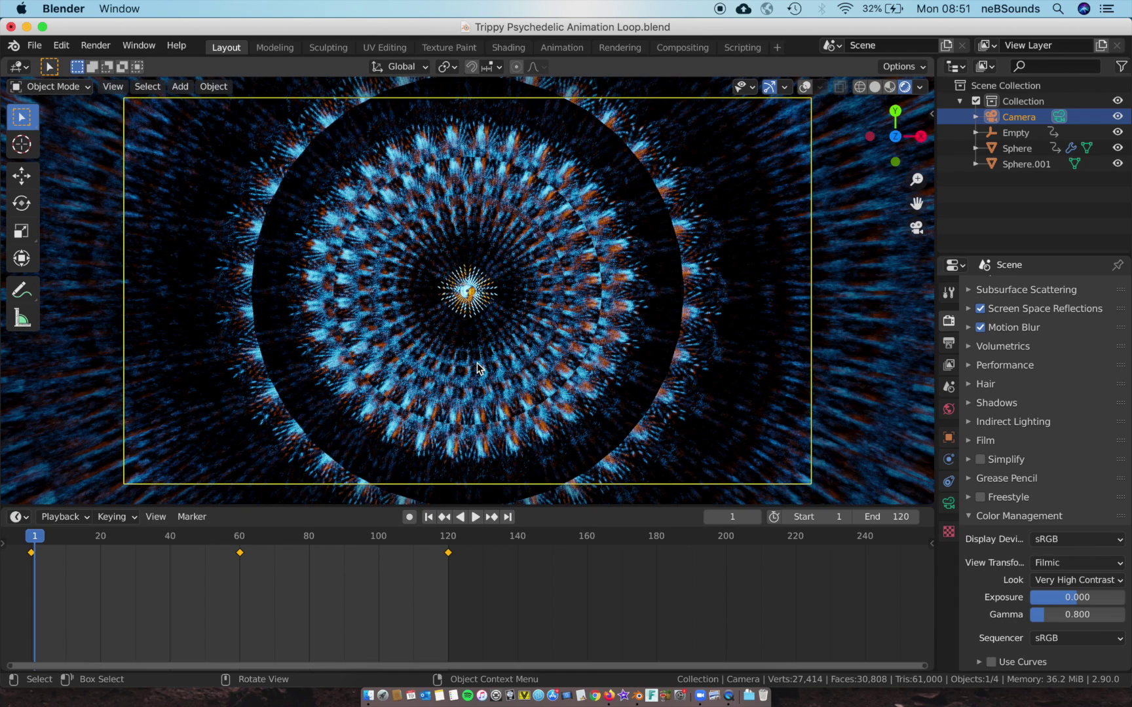
# Play the animation briefly to preview the focal length zoom, and return to frame 1
pyautogui.press('space')
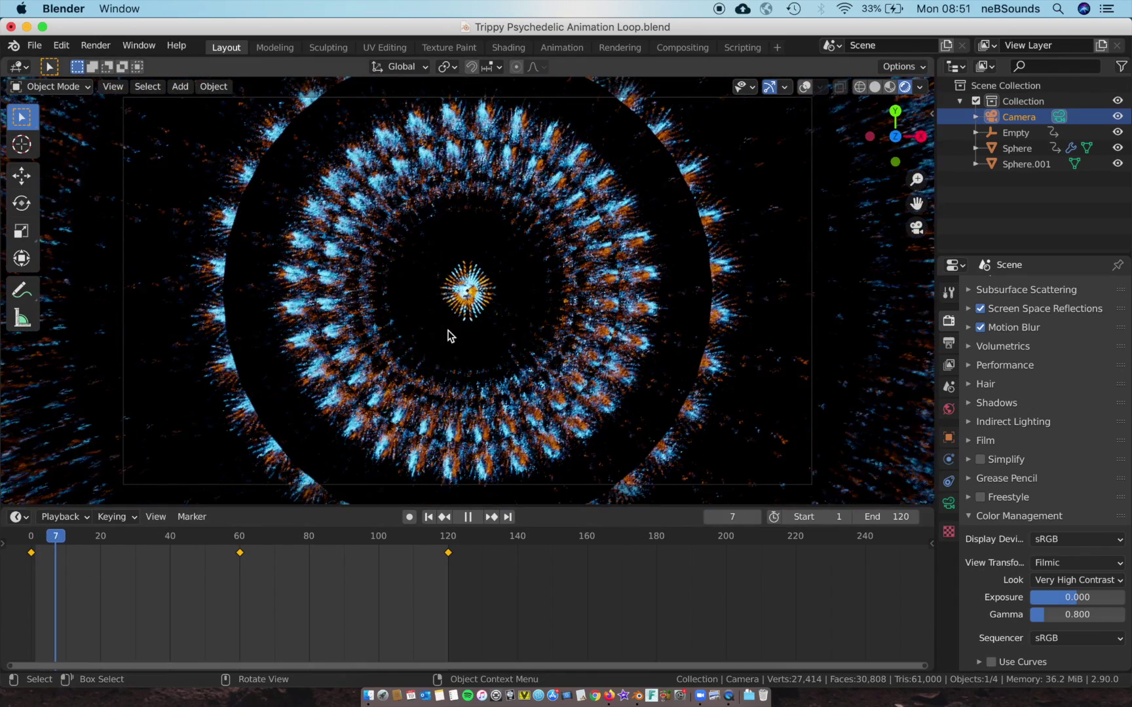
pyautogui.press('space')
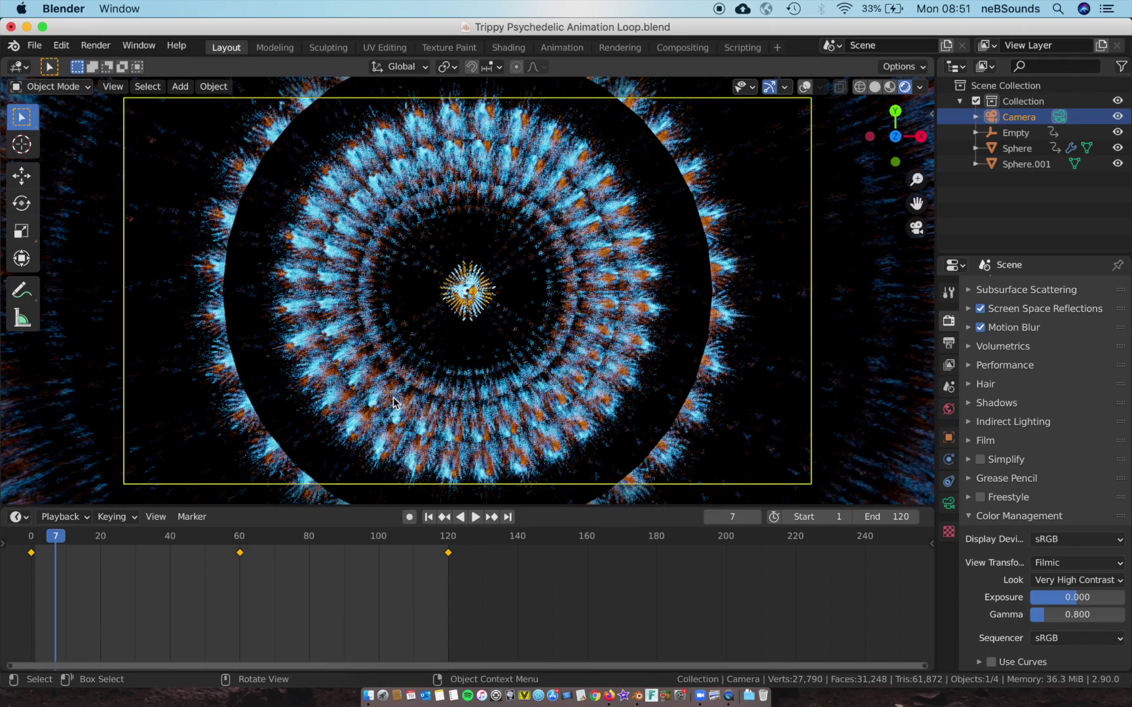
pyautogui.click(428, 517)
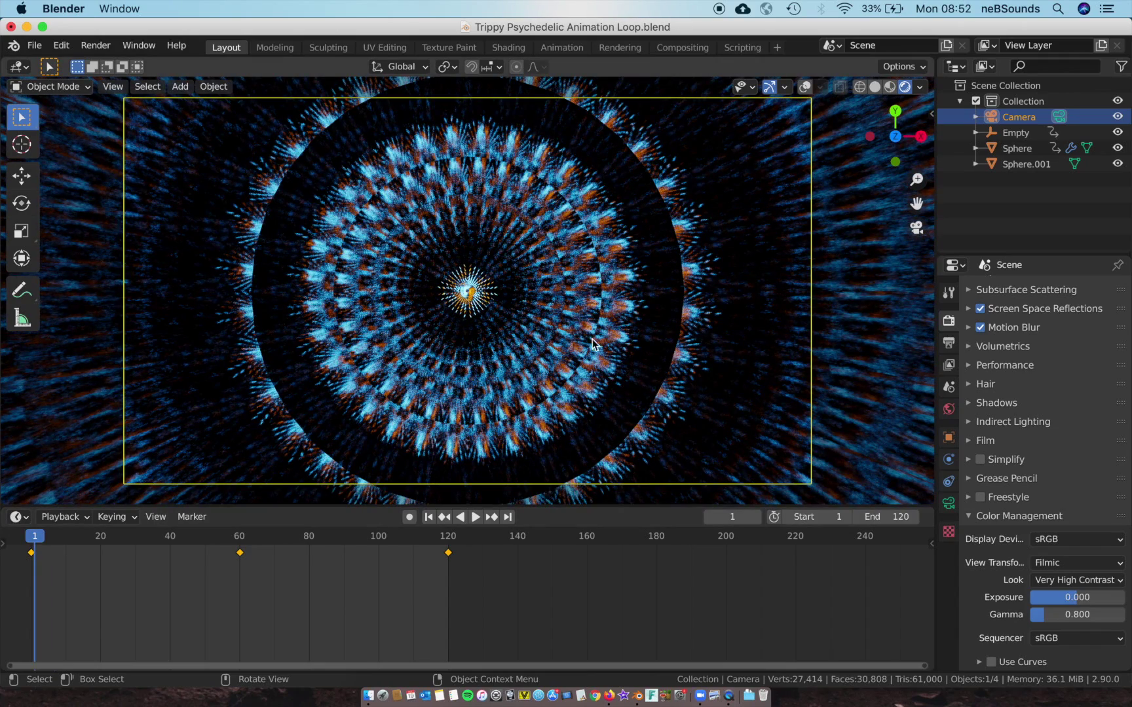
# Set the render output to a path ending in "Animation Loop" and the file format to FFmpeg video
pyautogui.click(949, 343)
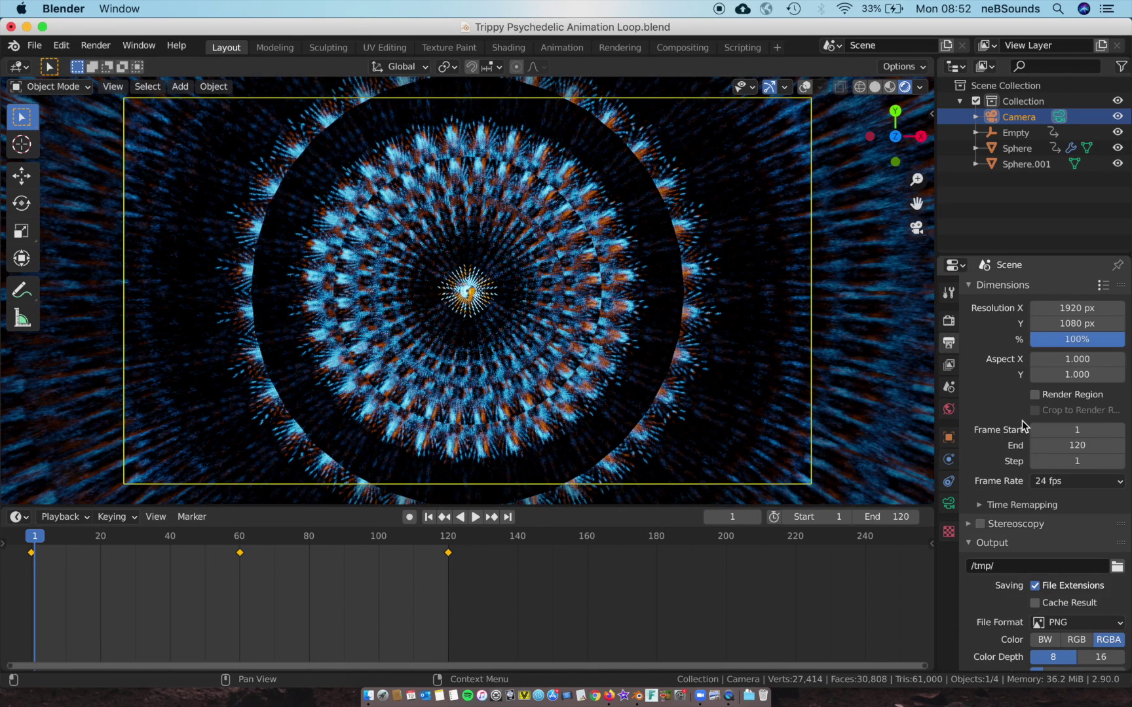
pyautogui.scroll(-3, 1030, 400)
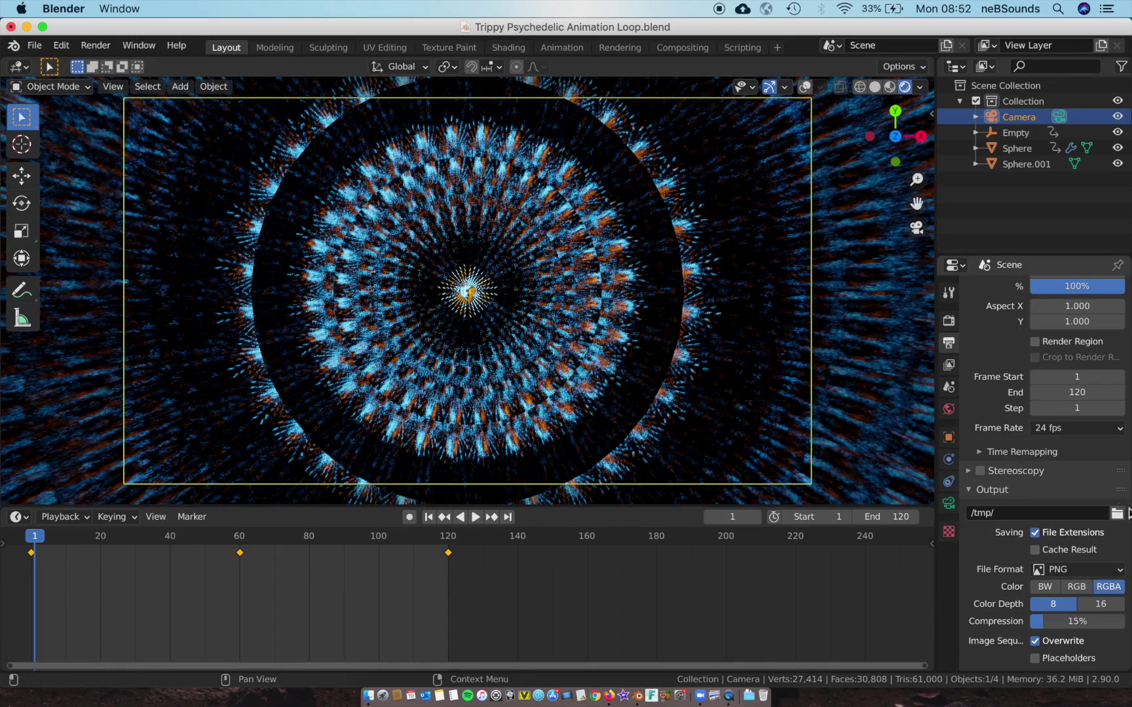
pyautogui.click(1118, 515)
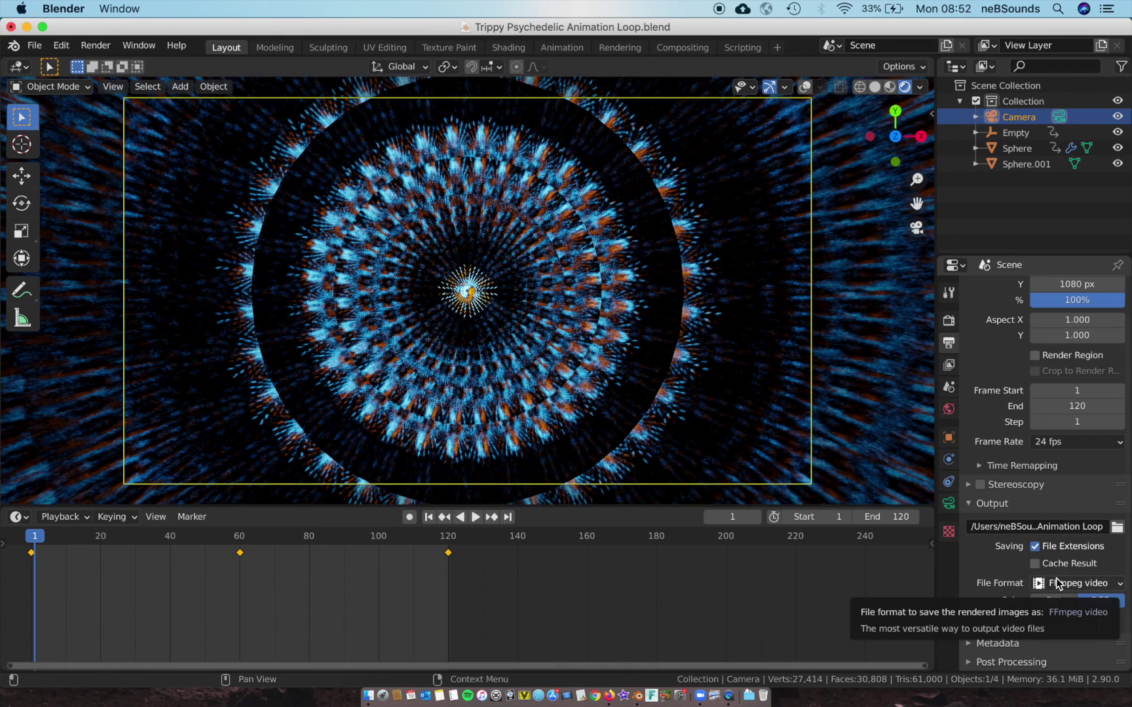
# Set the video encoding to an MPEG-4 container with perceptually lossless output quality
pyautogui.click(982, 624)
pyautogui.click(1036, 649)
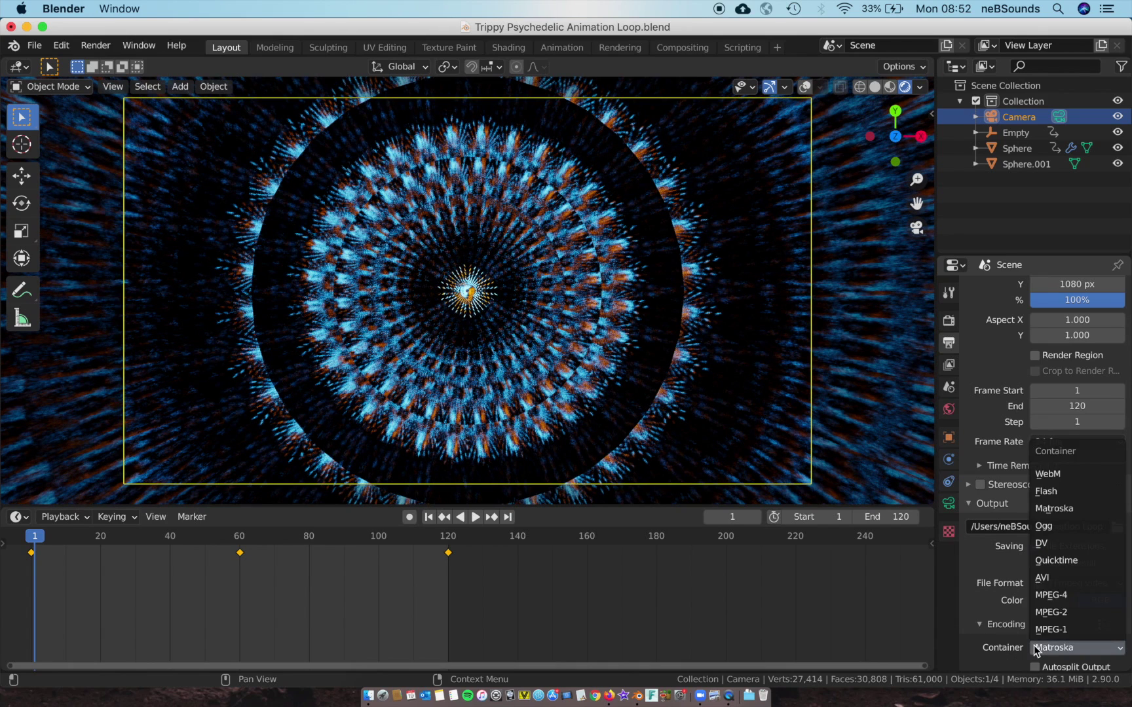
pyautogui.click(1064, 596)
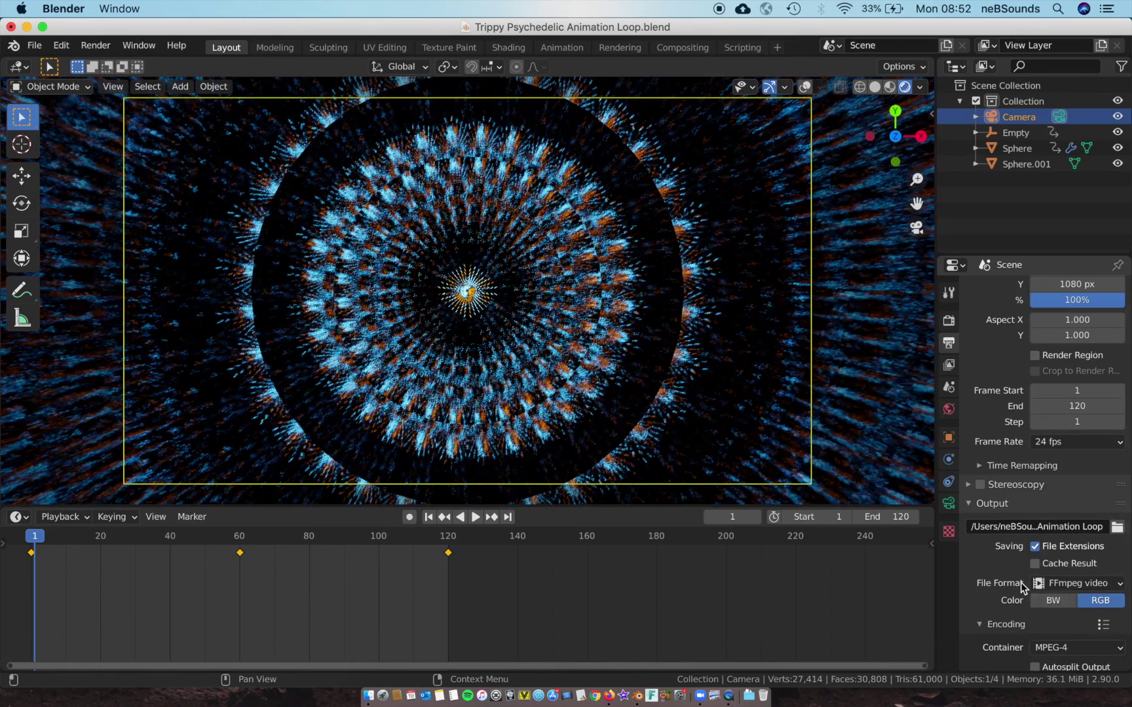
pyautogui.scroll(-4, 1040, 611)
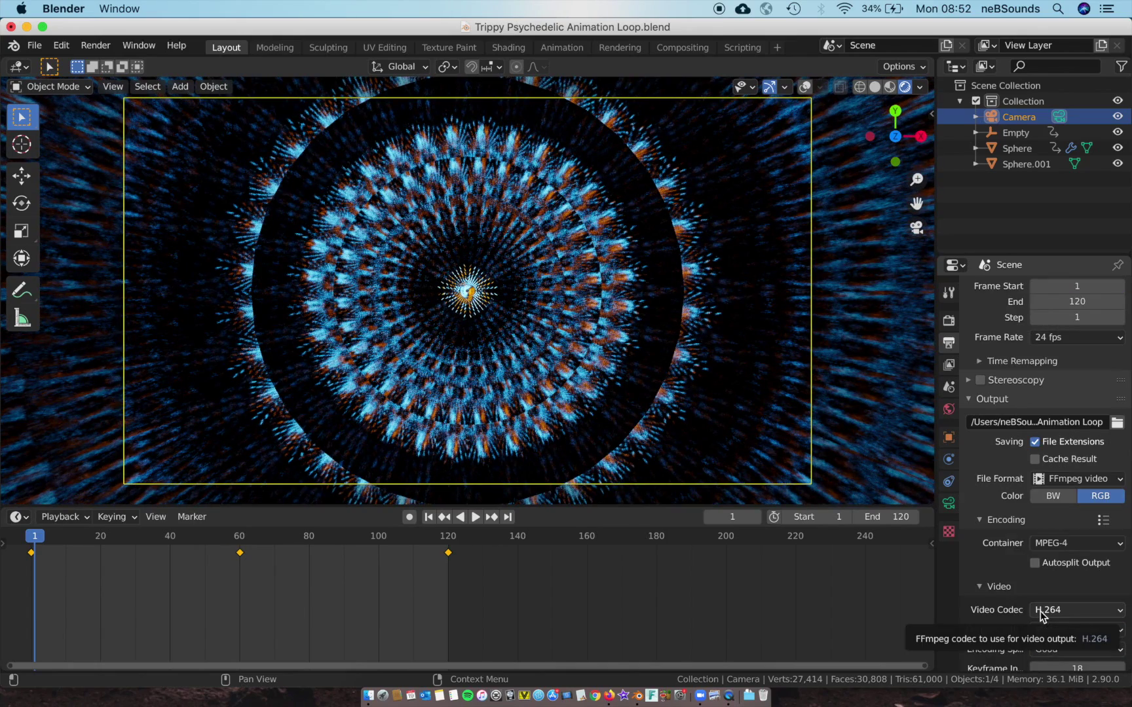
pyautogui.click(1069, 632)
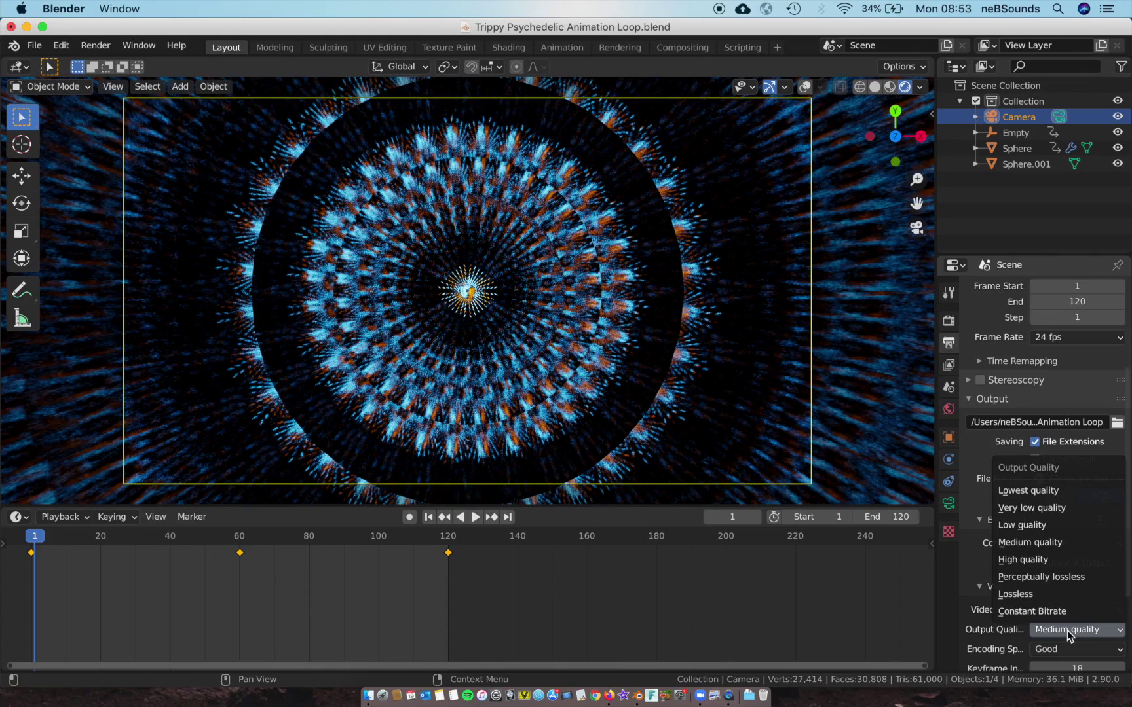
pyautogui.click(1086, 577)
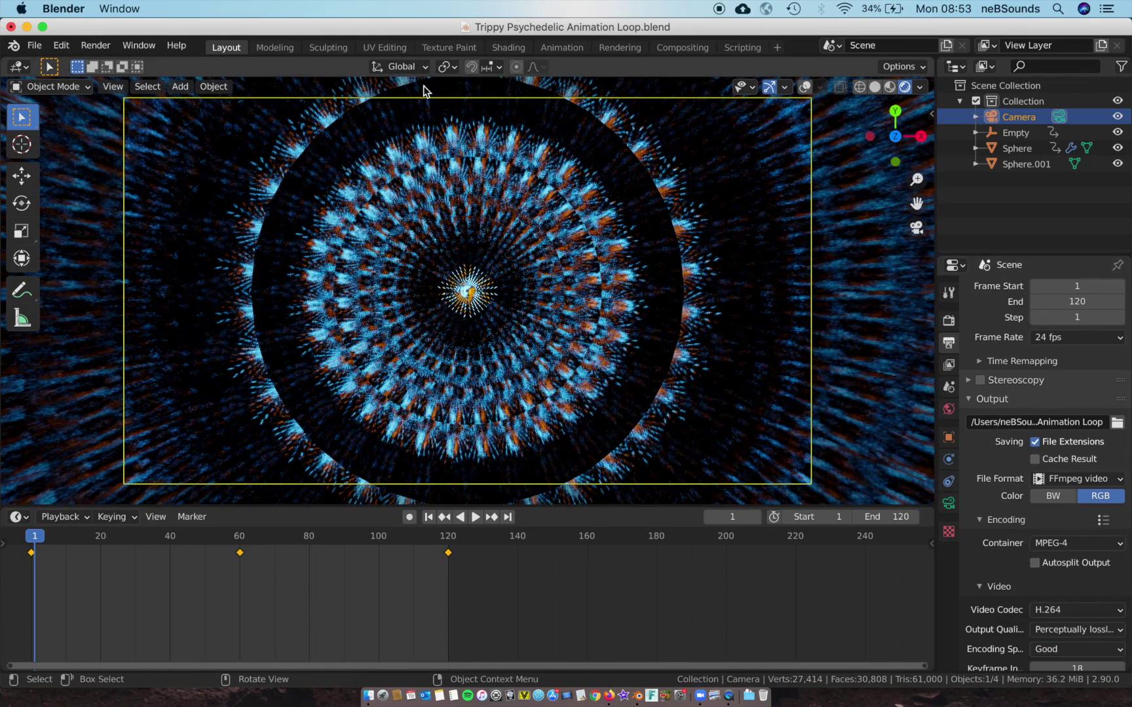
# Start rendering the full animation
pyautogui.click(95, 45)
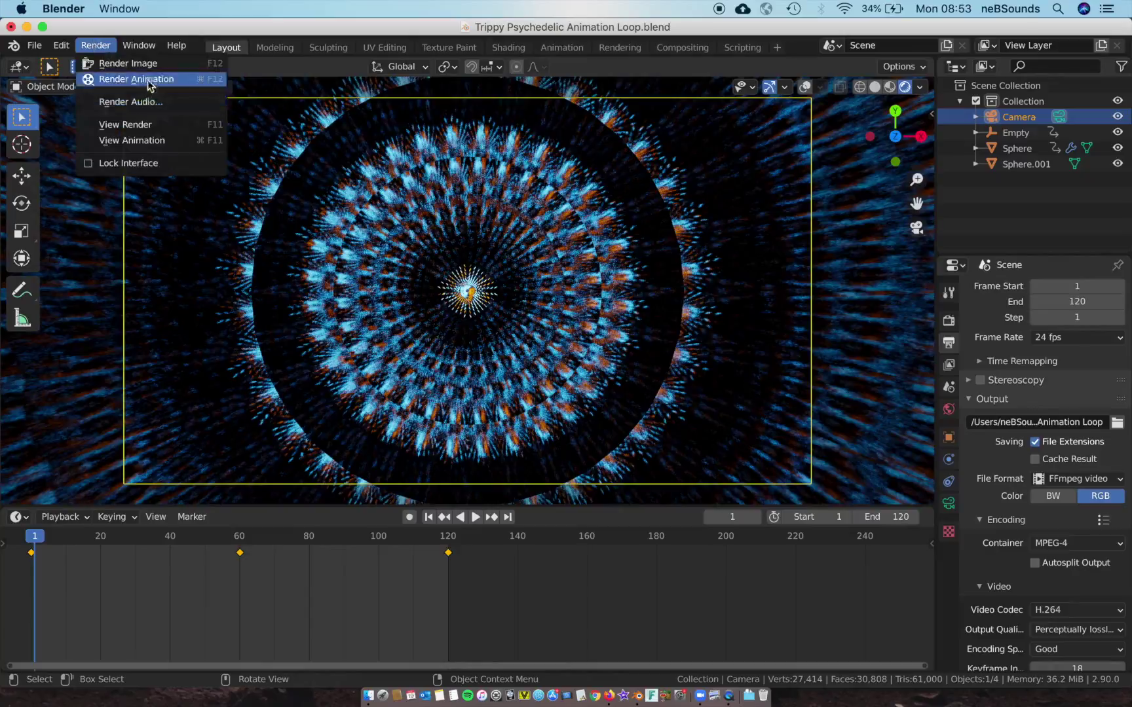